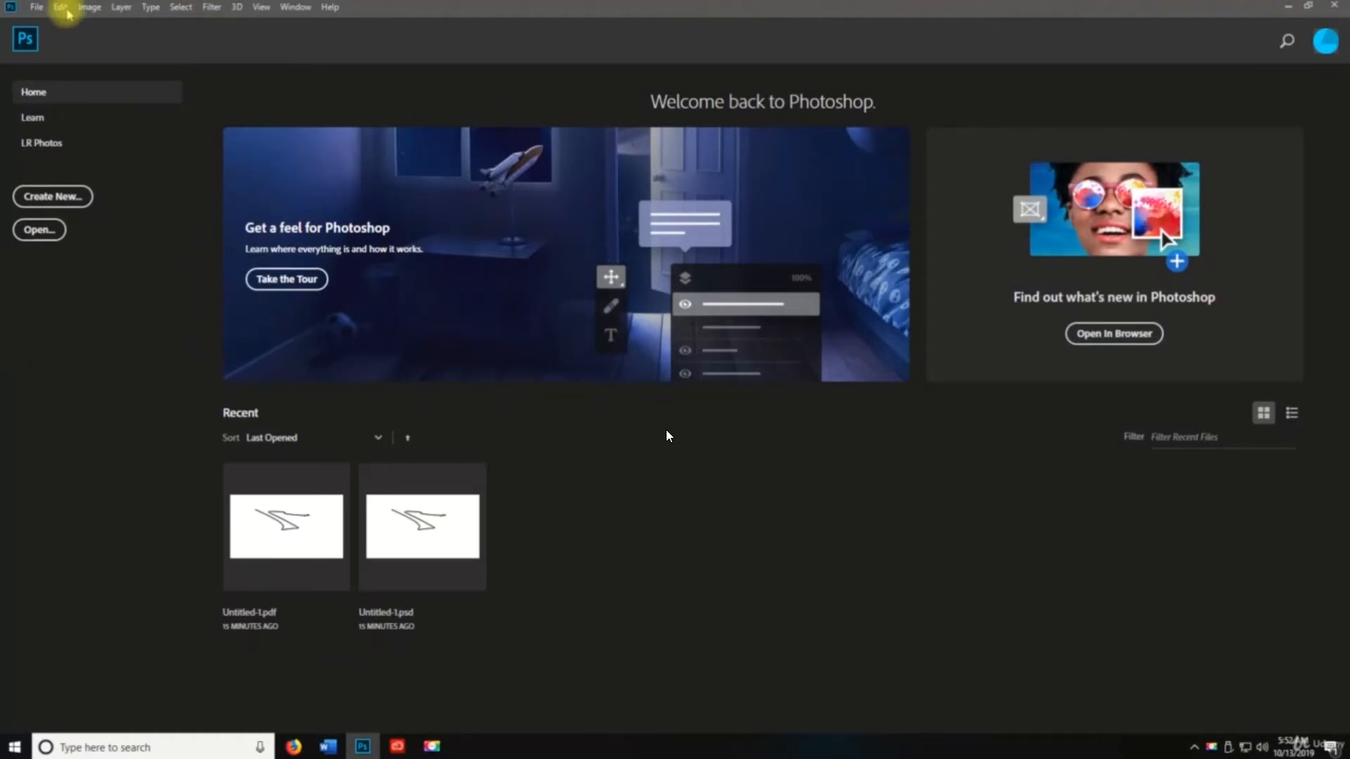
# Create a new document using the Default Photoshop Size preset of 7 by 5 inches at 300 pixels/inch.
pyautogui.click(62, 7)
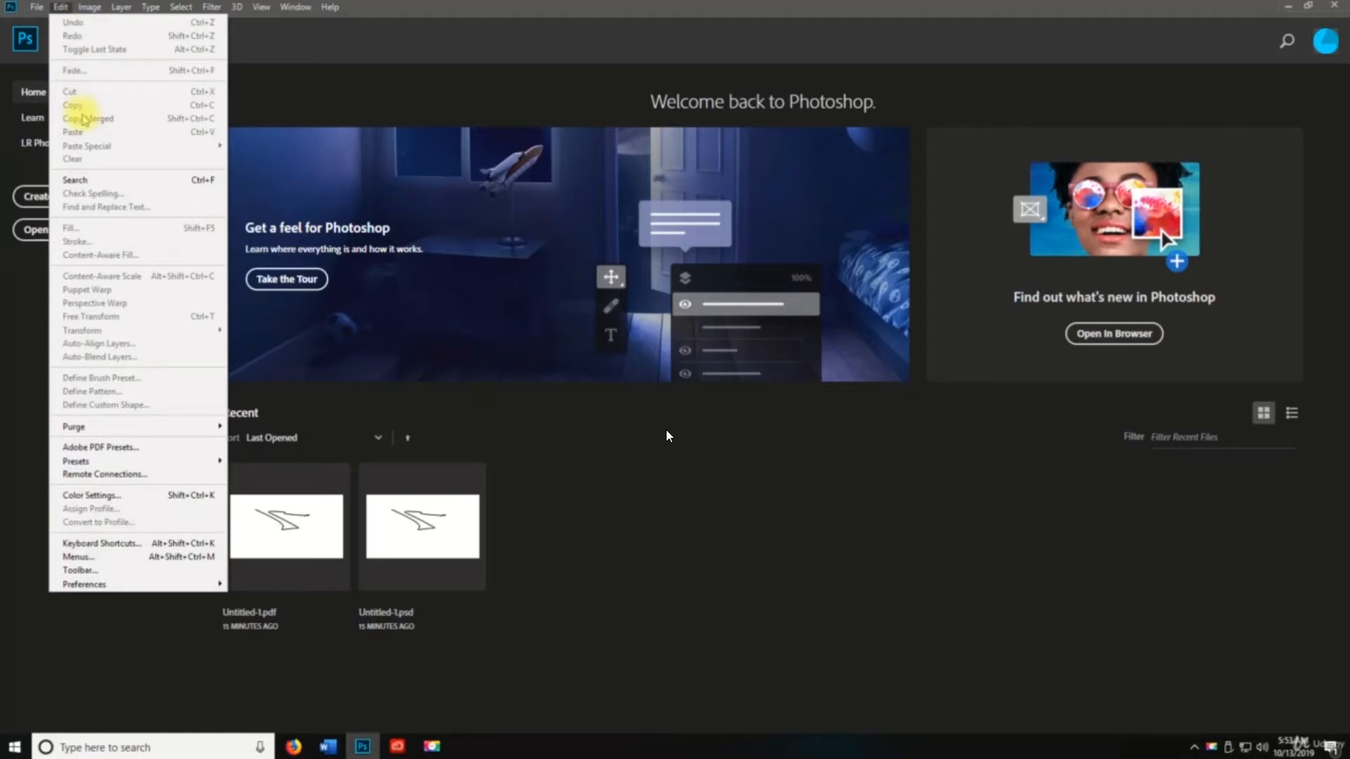
pyautogui.click(62, 8)
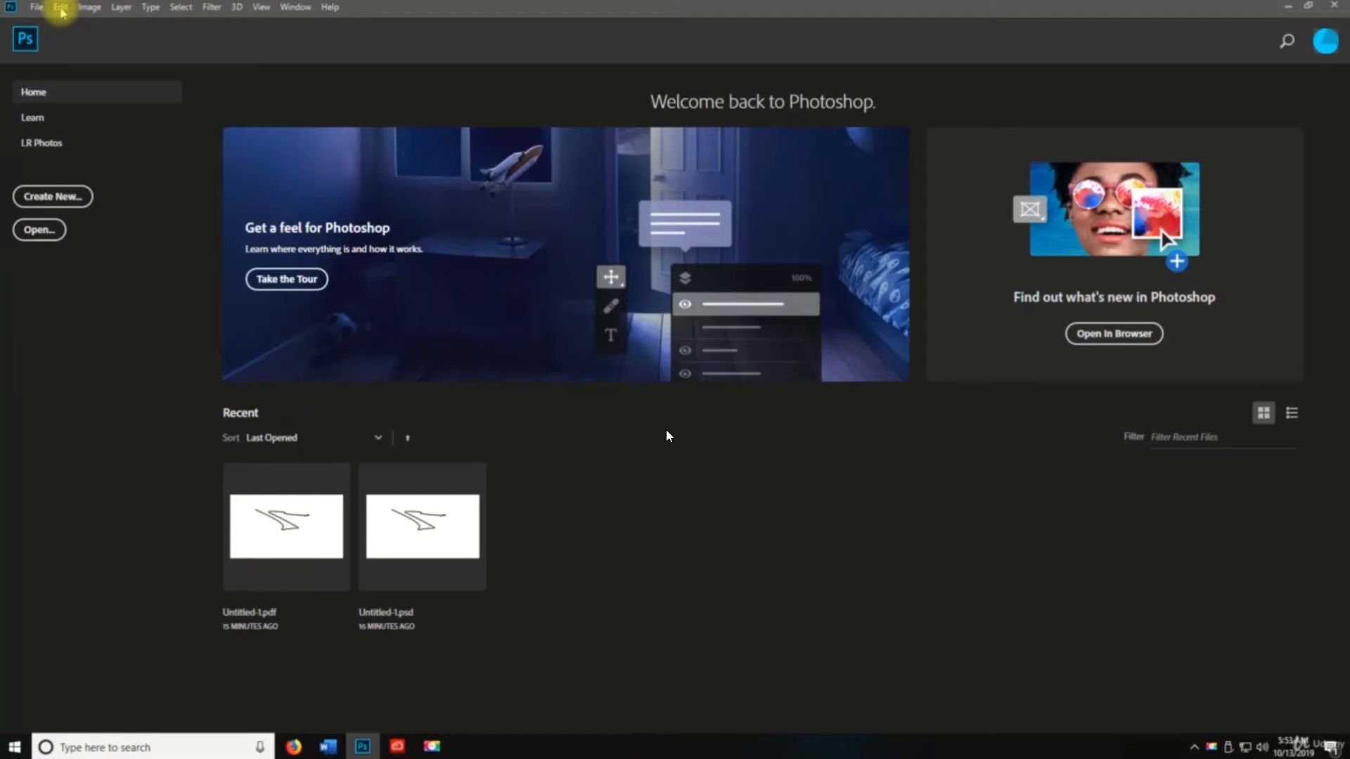
pyautogui.hotkey('ctrl', 'n')
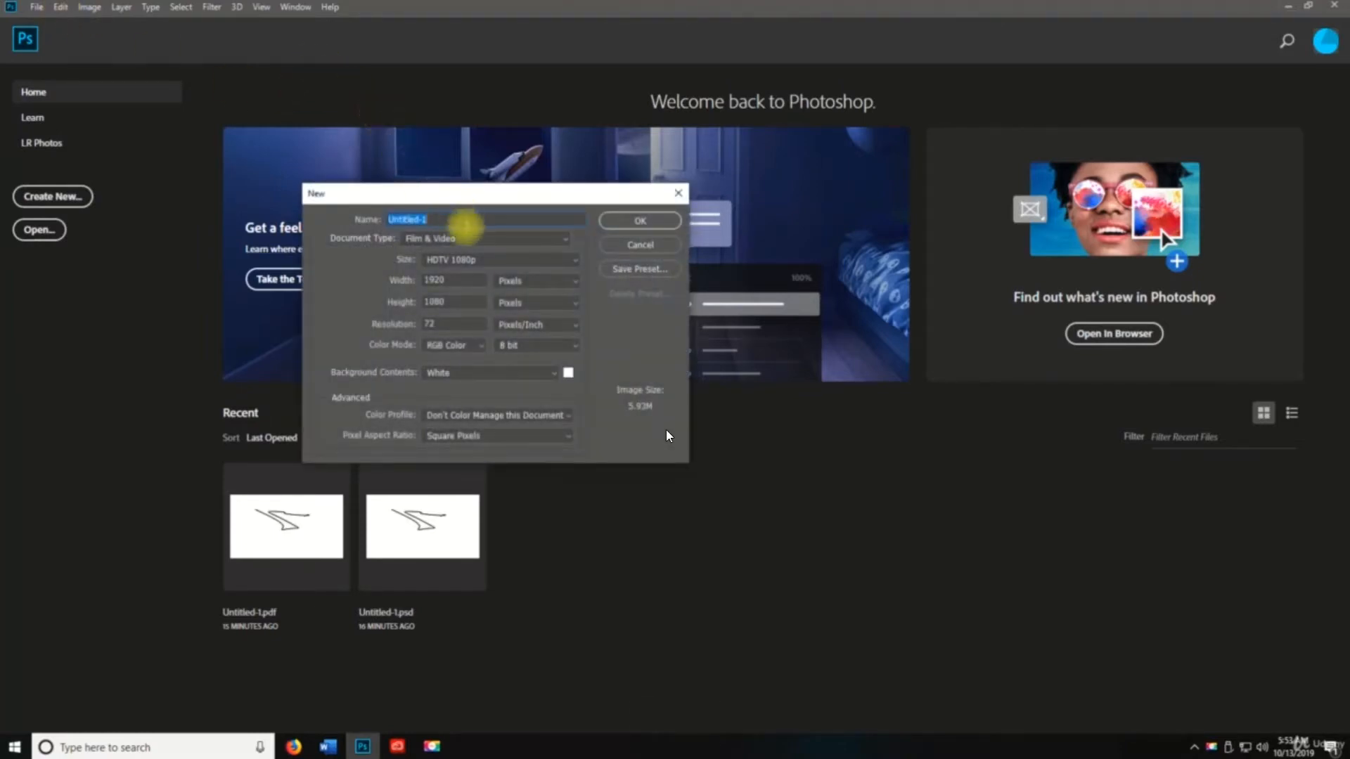
pyautogui.click(458, 239)
pyautogui.click(452, 265)
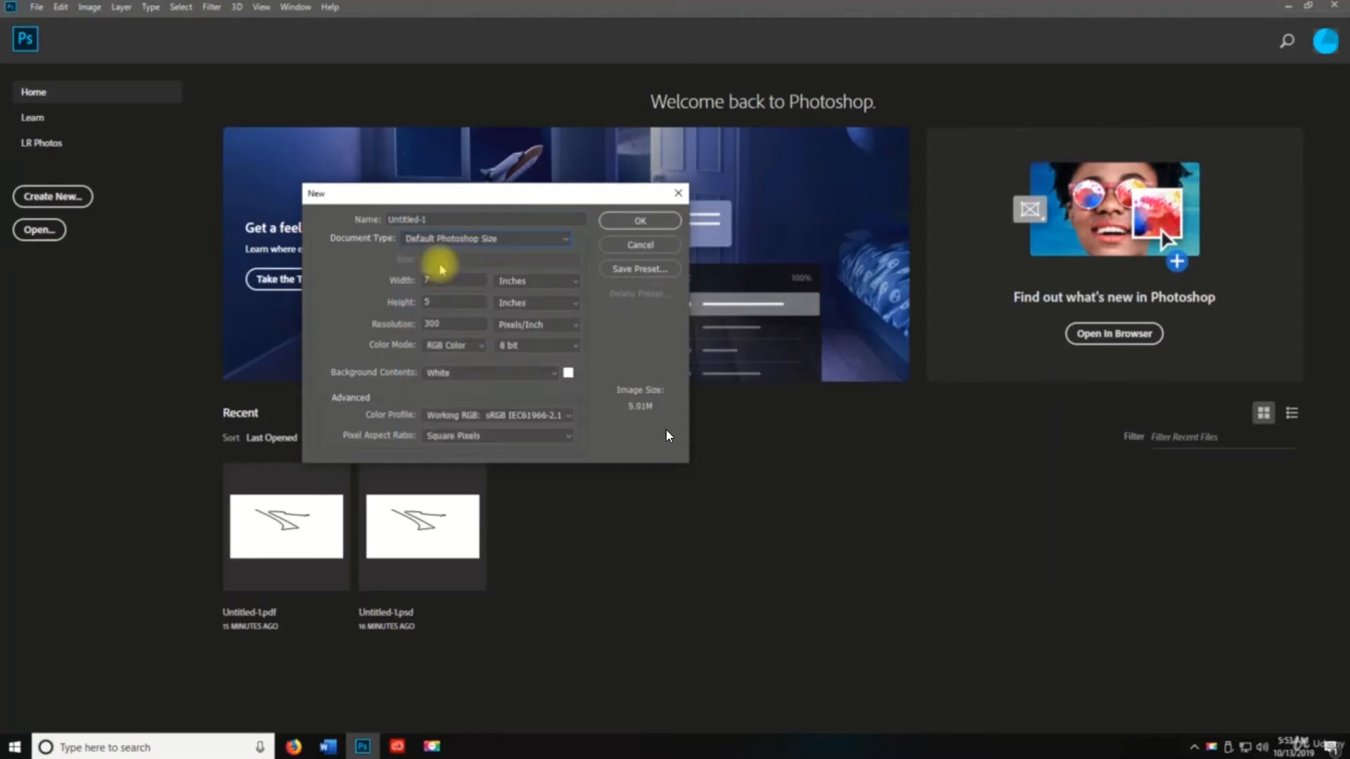
pyautogui.click(640, 220)
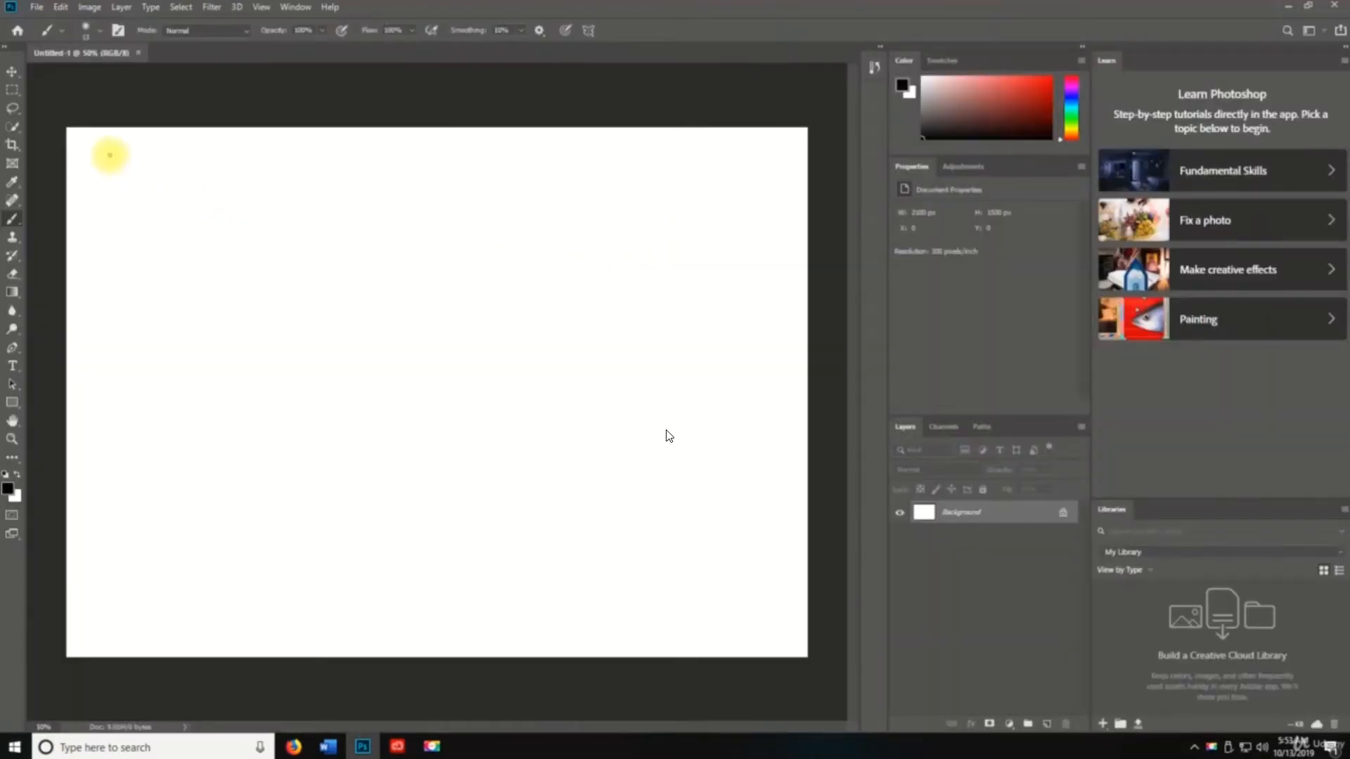
# Handwrite the numbers 1. to 4. in a column down the canvas's left side with the brush.
pyautogui.moveTo(109, 154)
pyautogui.mouseDown()
pyautogui.moveTo(119, 300)
pyautogui.moveTo(90, 302)
pyautogui.moveTo(118, 289)
pyautogui.moveTo(134, 308)
pyautogui.moveTo(114, 407)
pyautogui.moveTo(82, 413)
pyautogui.moveTo(144, 493)
pyautogui.mouseUp()
pyautogui.click(123, 202)
pyautogui.click(154, 297)
pyautogui.click(158, 399)
pyautogui.moveTo(127, 444); pyautogui.dragTo(123, 549)
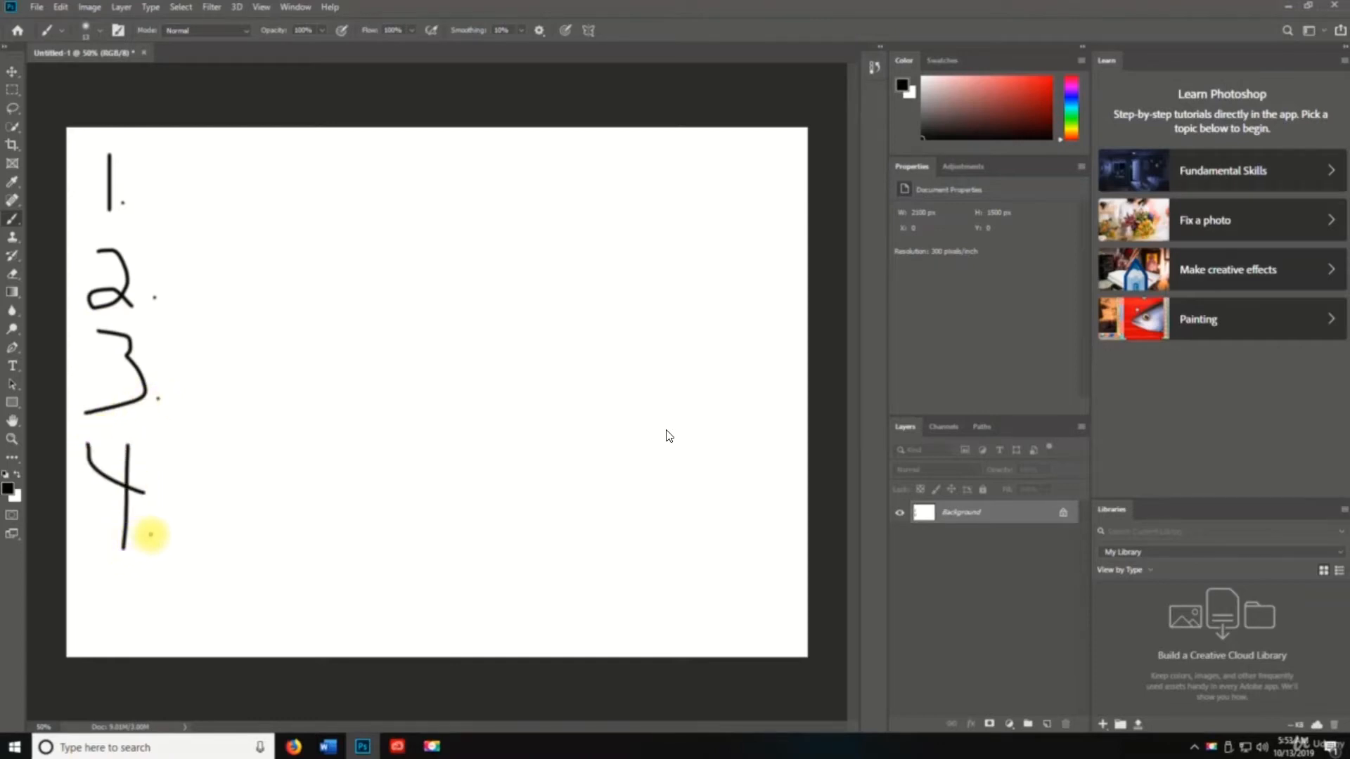
# Toggle the last history state of the drawing.
pyautogui.click(61, 7)
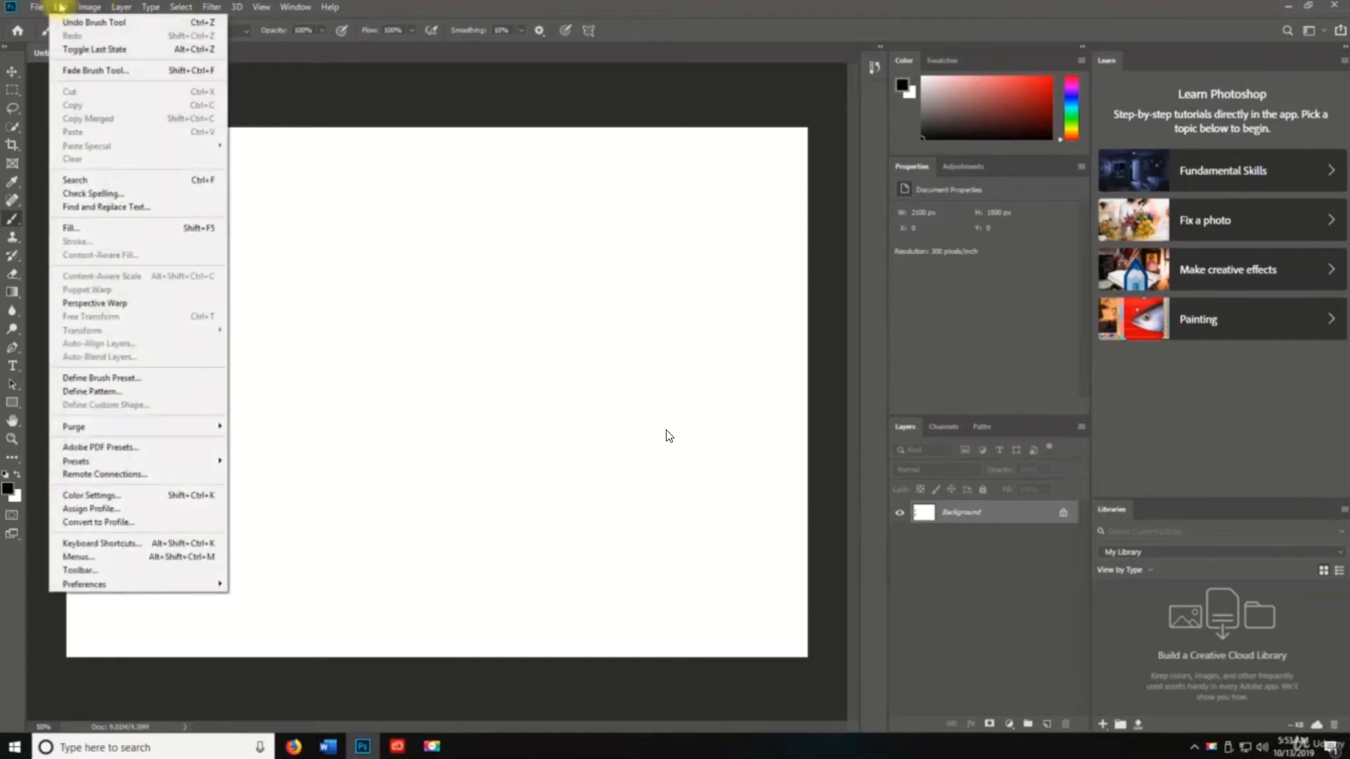
pyautogui.click(93, 49)
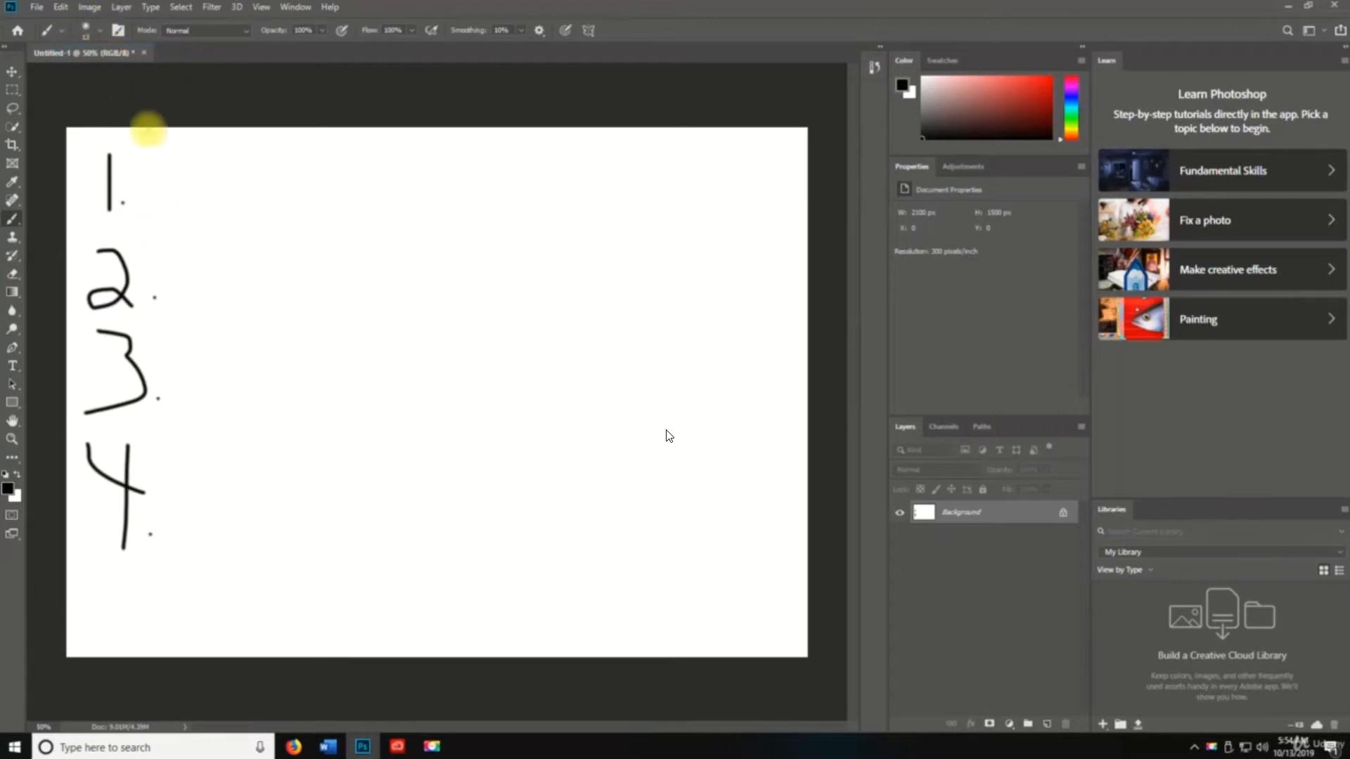
# Switch to the Move tool and undo the brush strokes one by one until the canvas is blank.
pyautogui.press('v')
pyautogui.hotkey('ctrl', 'z')
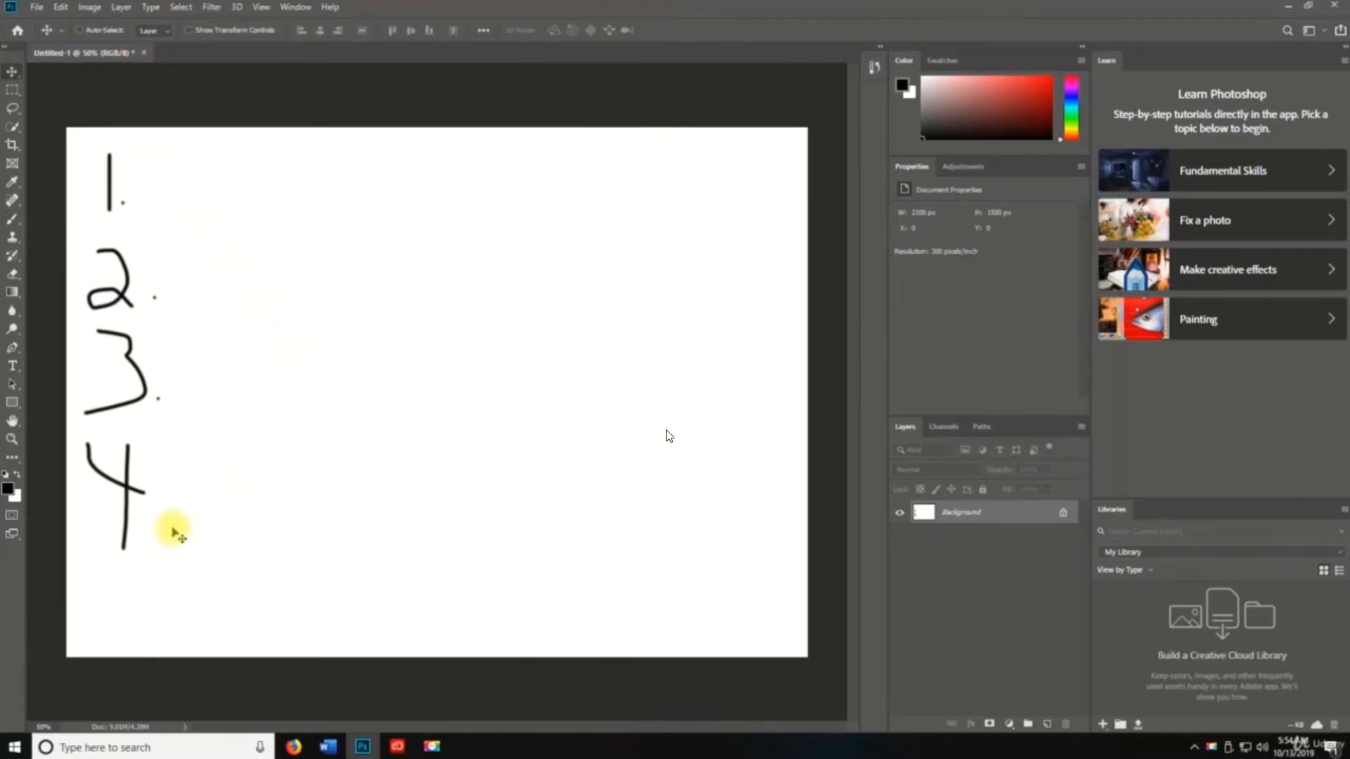
pyautogui.hotkey('ctrl', 'z')
pyautogui.hotkey('ctrl', 'z')
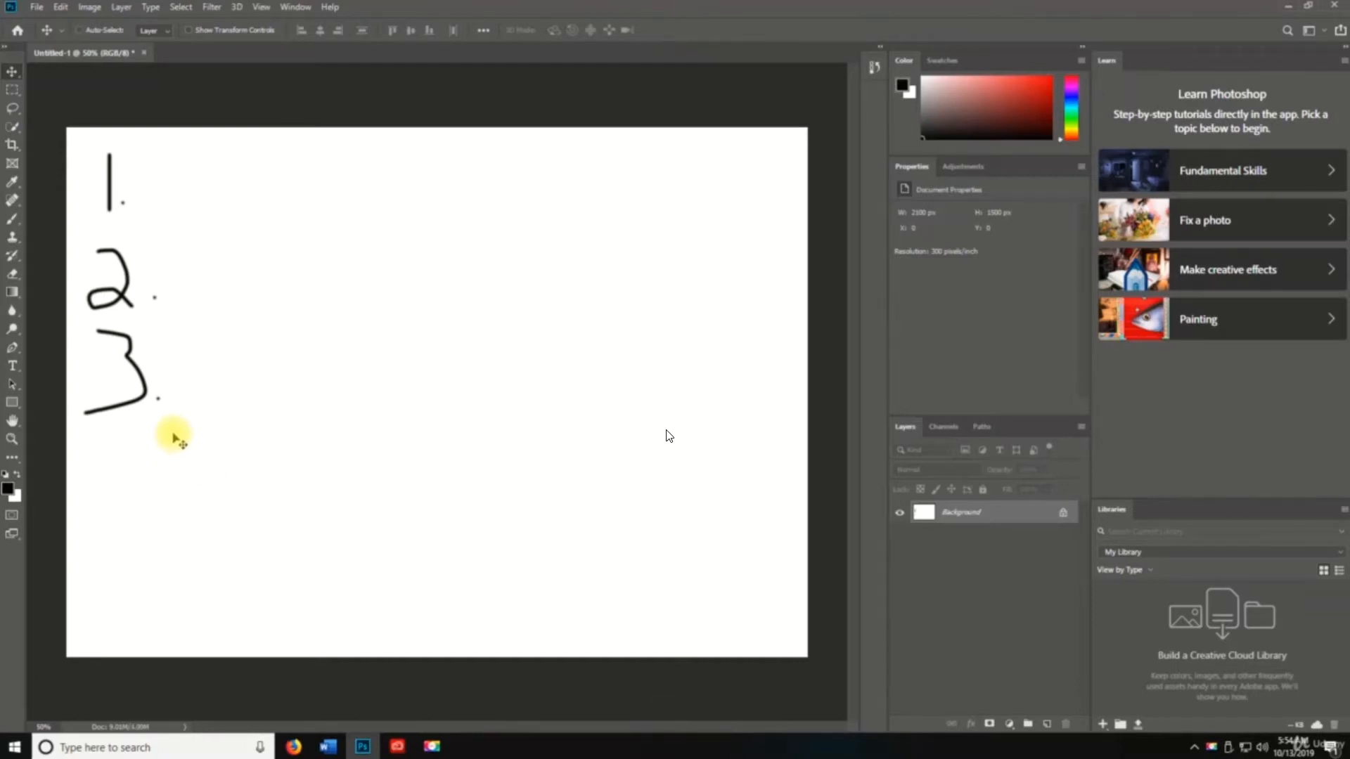
pyautogui.hotkey('ctrl', 'z')
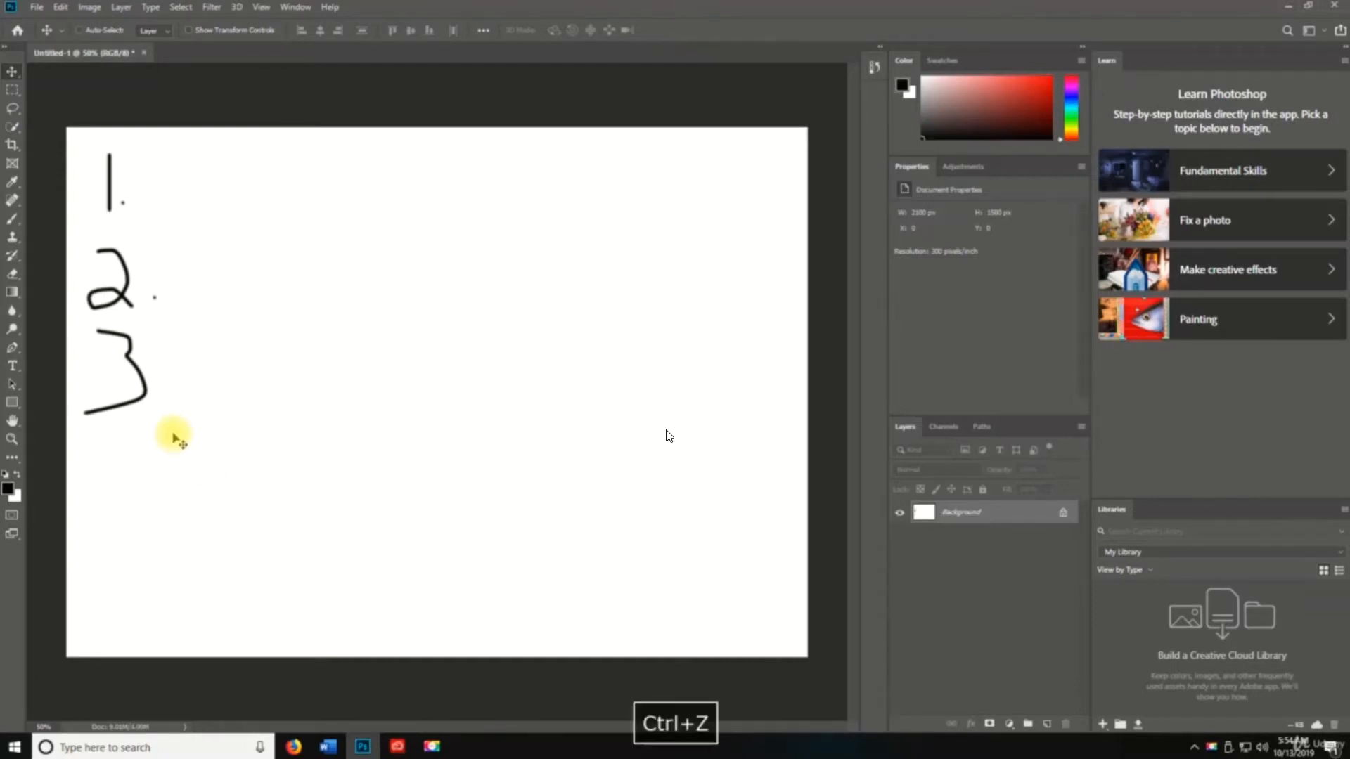
pyautogui.hotkey('ctrl', 'z')
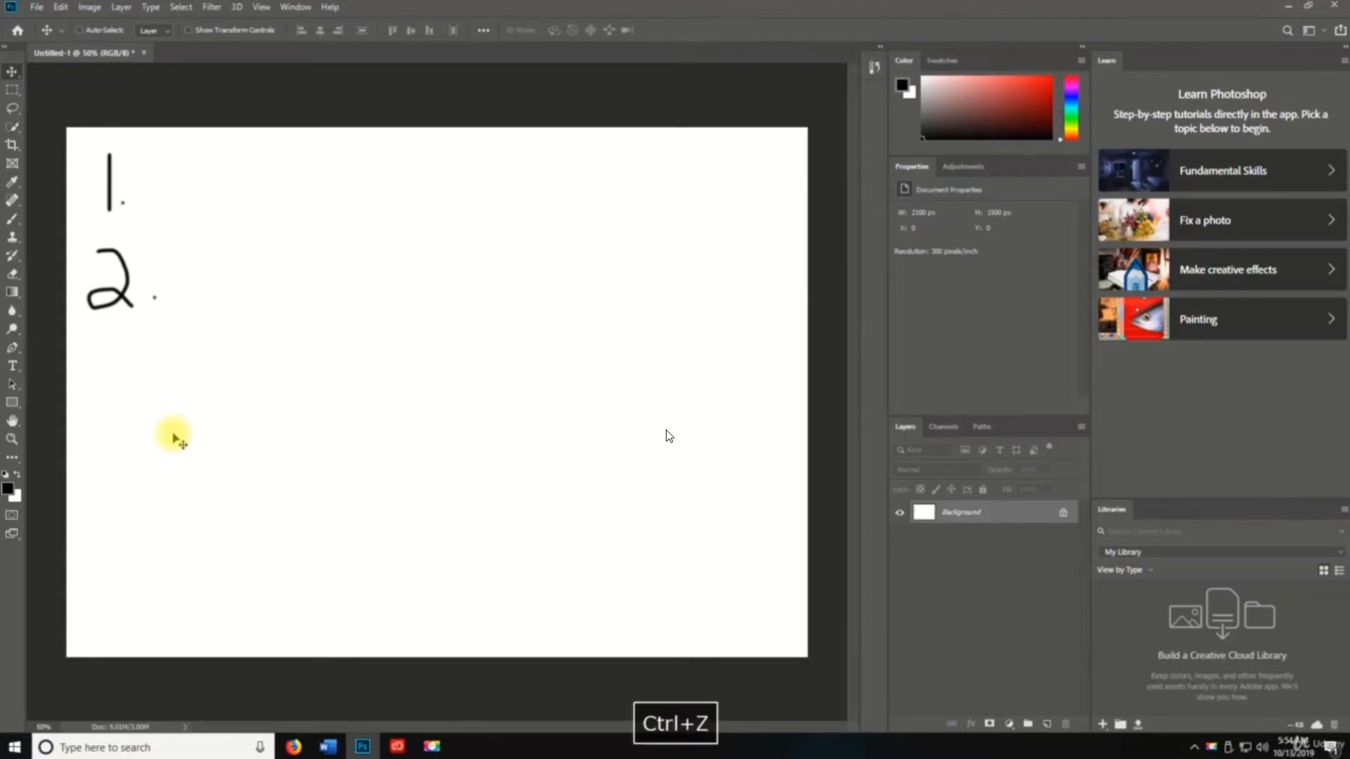
pyautogui.hotkey('ctrl', 'z')
pyautogui.hotkey('ctrl', 'z')
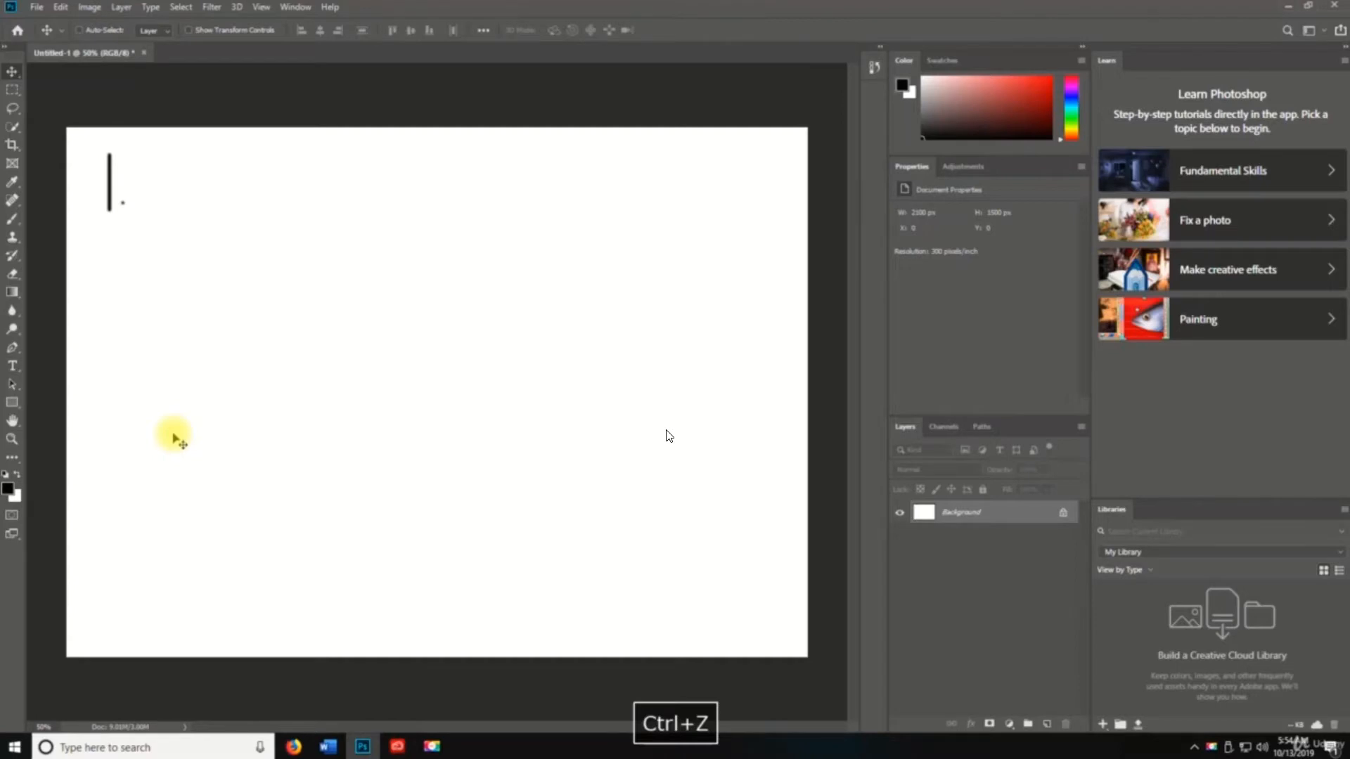
pyautogui.hotkey('ctrl', 'z')
pyautogui.hotkey('ctrl', 'z')
# Examine the Image and Edit menus for the undo and redo commands.
pyautogui.click(89, 8)
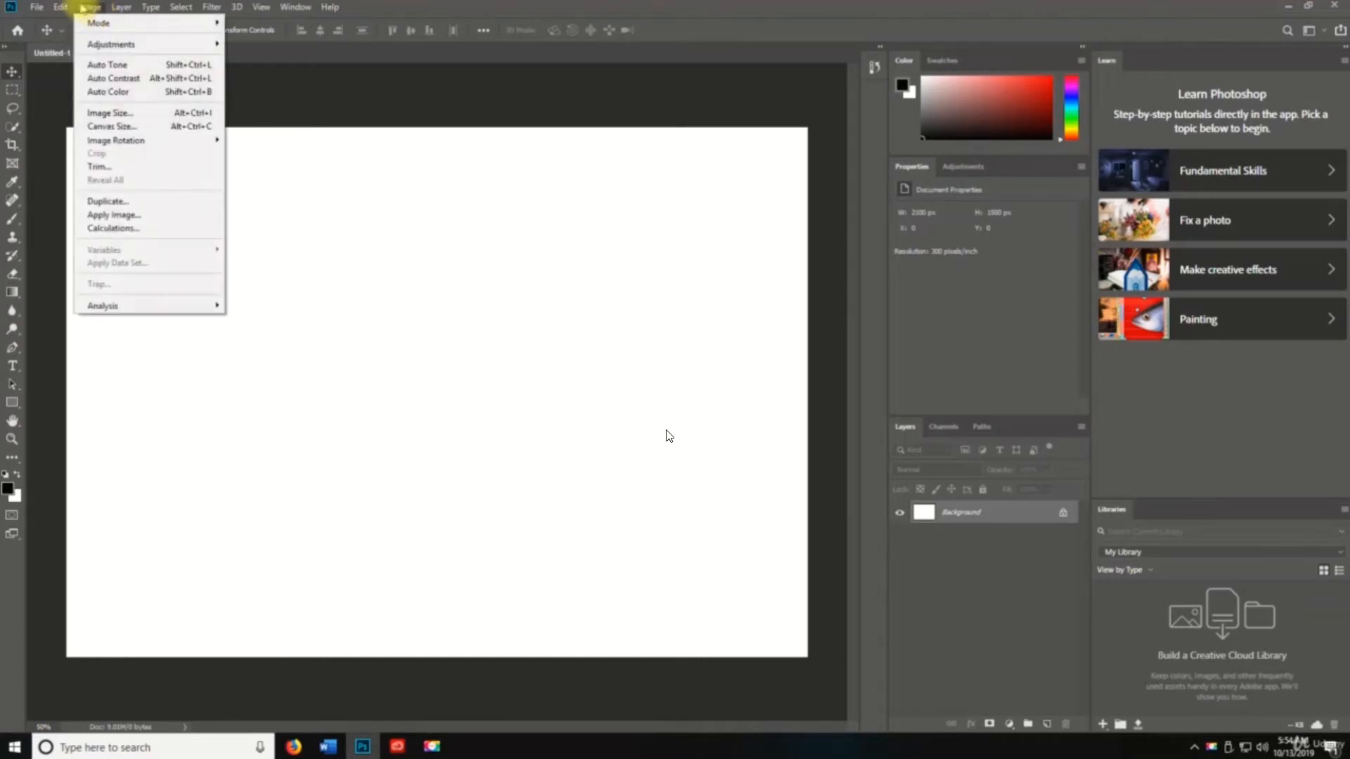
pyautogui.moveTo(61, 9)
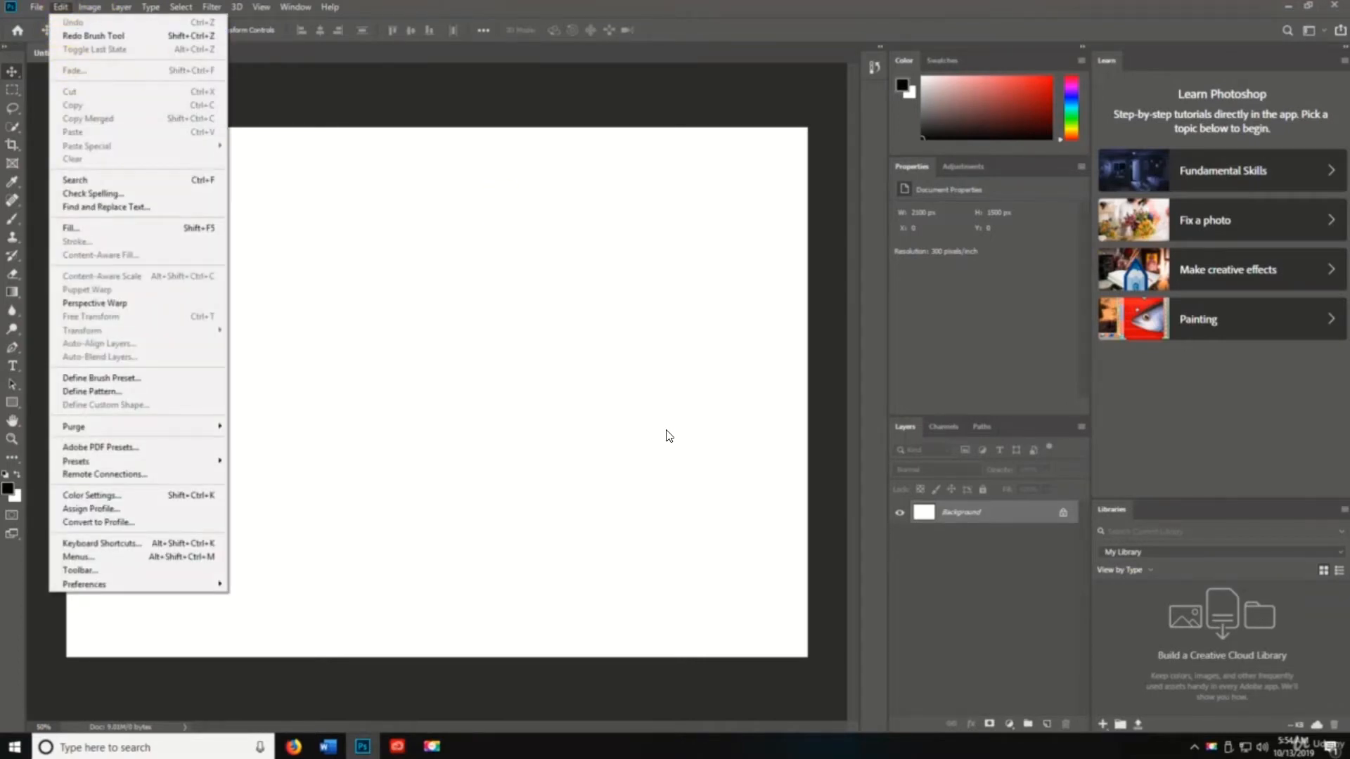
pyautogui.click(669, 436)
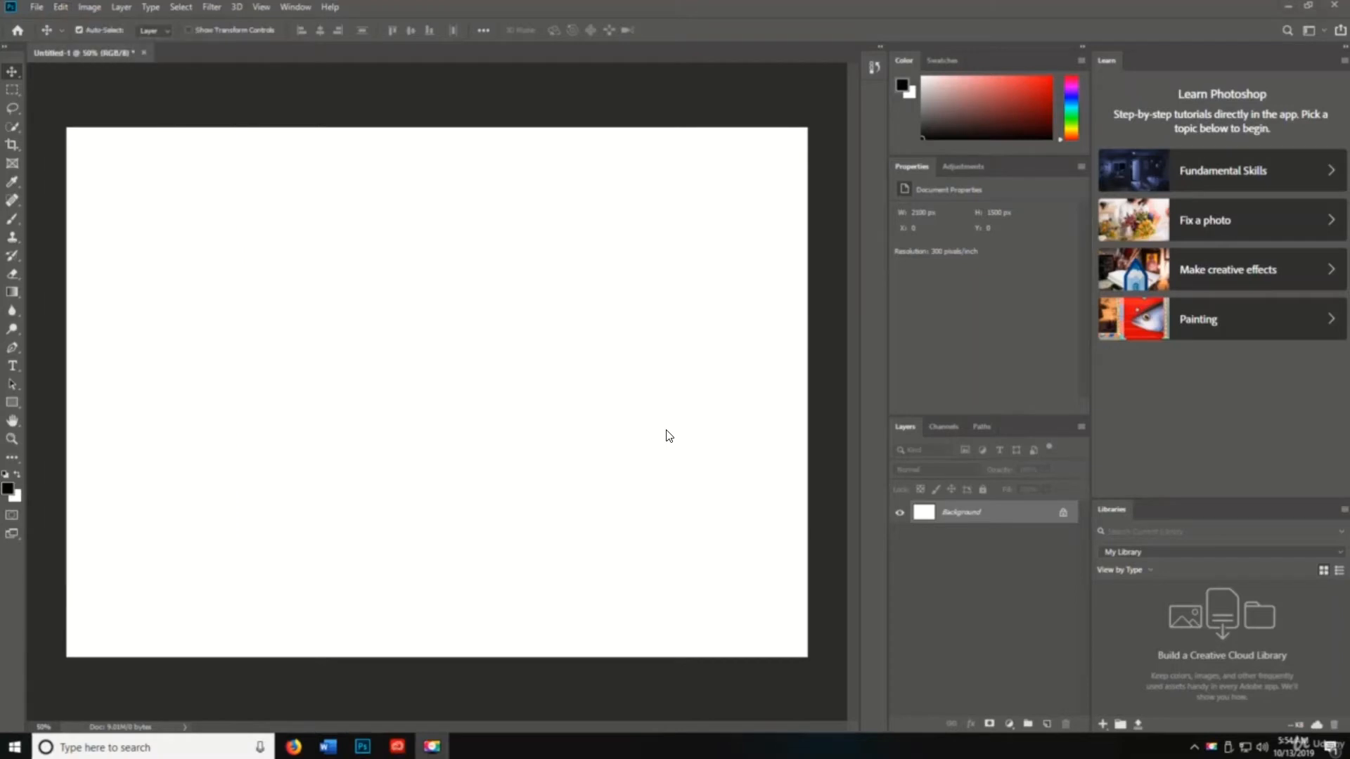
pyautogui.click(62, 9)
pyautogui.press('space')
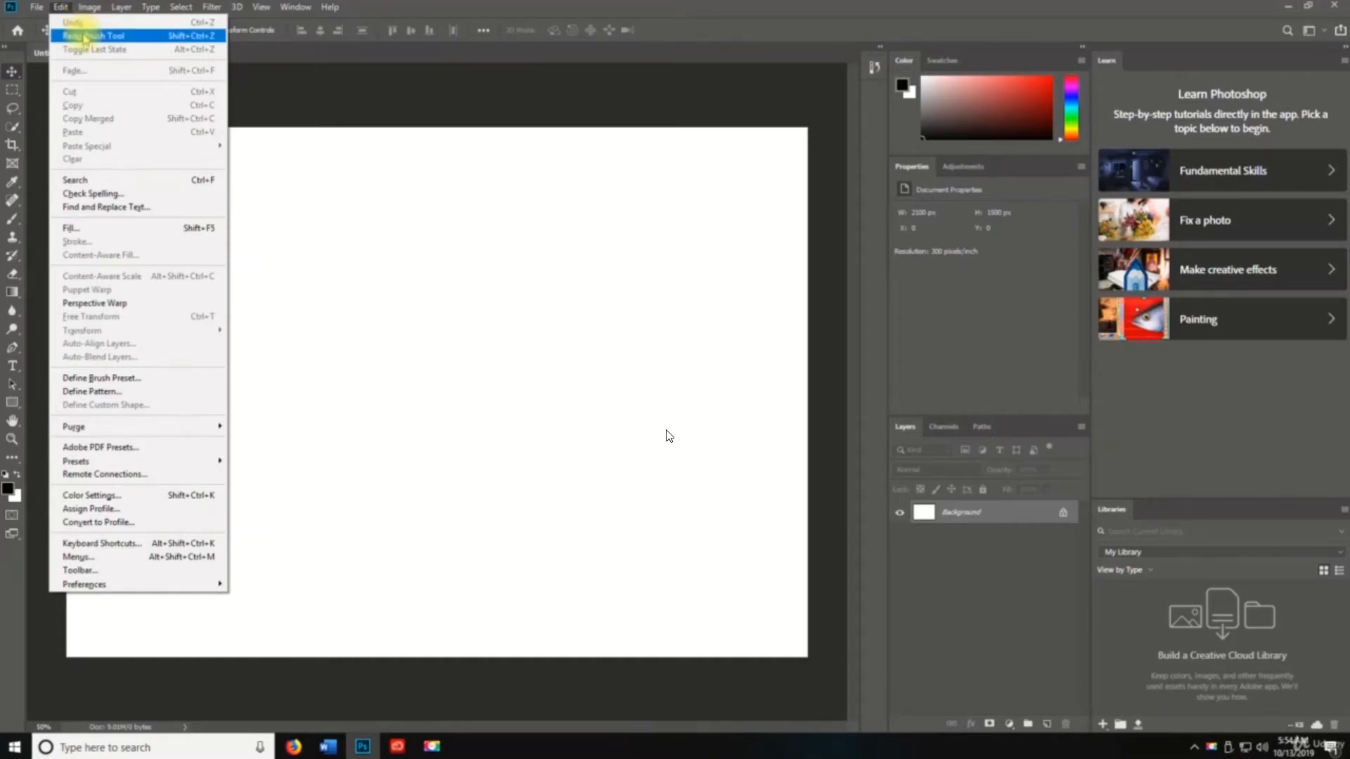
pyautogui.click(484, 220)
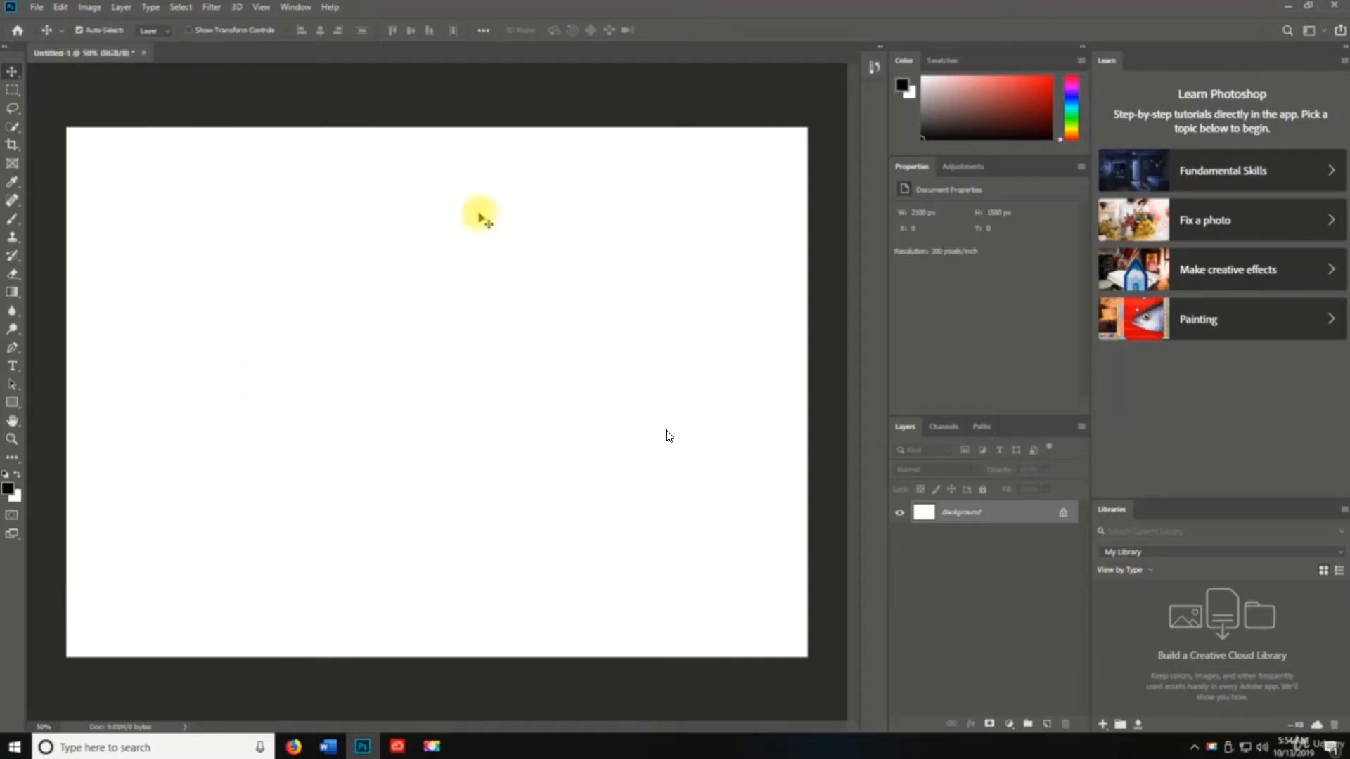
# Redo the undone brush strokes to restore the numbers 1. through 3.
pyautogui.press('ctrl')
pyautogui.hotkey('ctrl', 'shift', 'z')
pyautogui.hotkey('ctrl', 'shift', 'z')
pyautogui.hotkey('ctrl', 'shift', 'z')
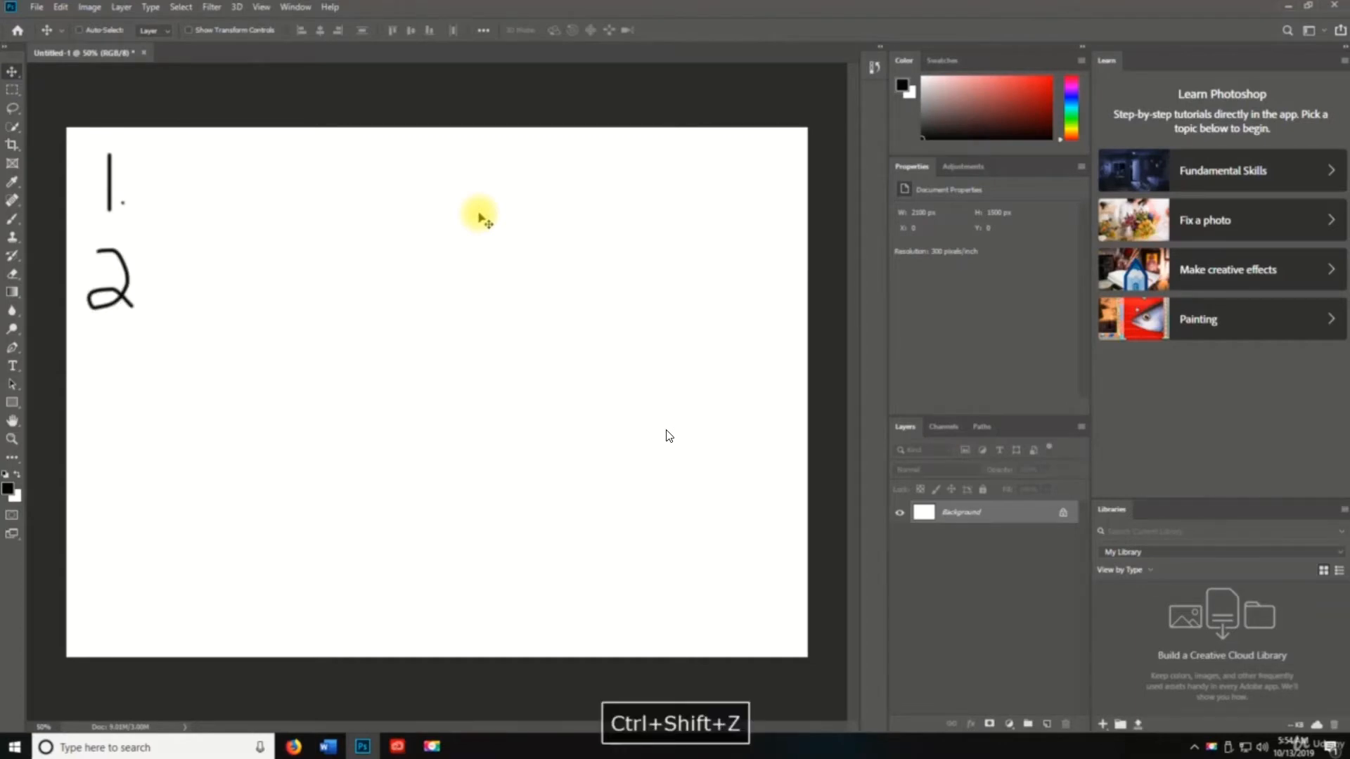
pyautogui.hotkey('ctrl', 'shift', 'z')
pyautogui.hotkey('ctrl', 'shift', 'z')
pyautogui.hotkey('ctrl', 'shift', 'z')
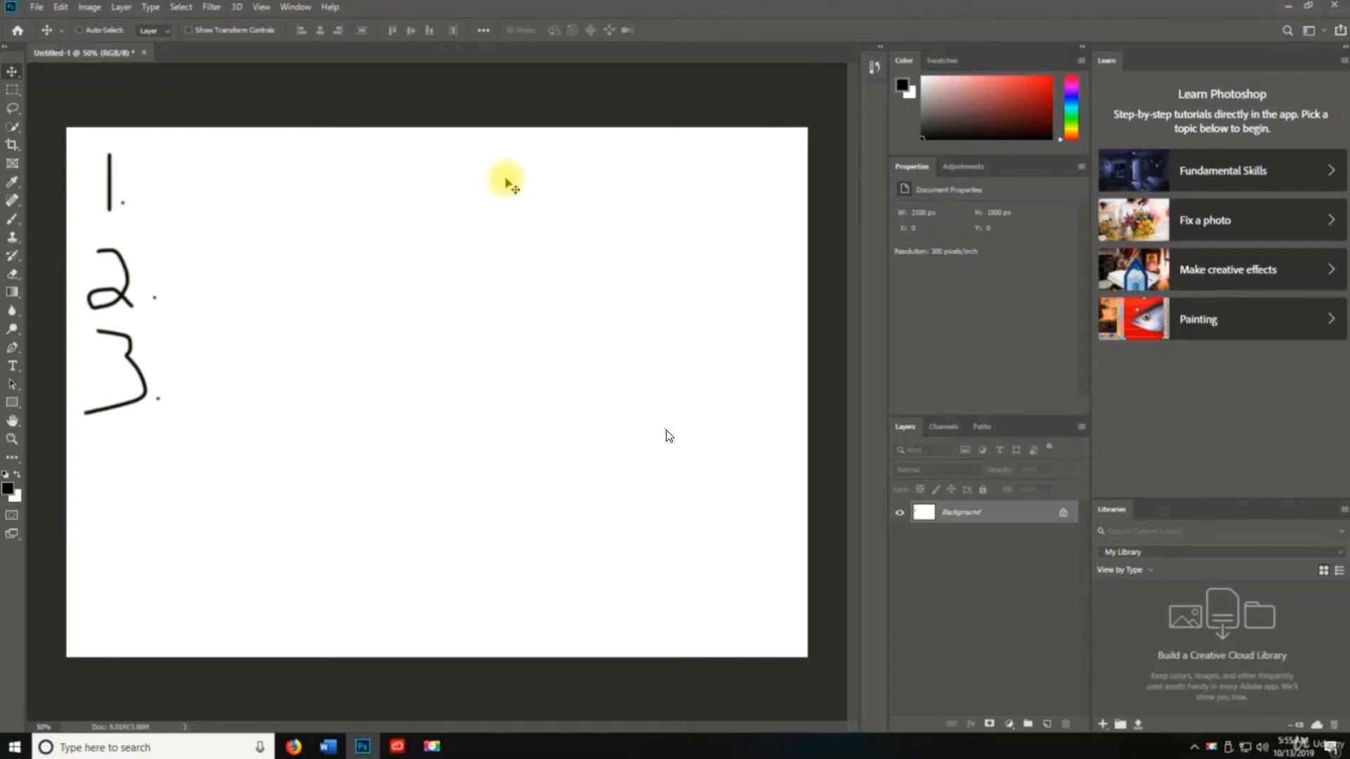
# Step back and forth with undo and redo to remove the 3. strokes again.
pyautogui.press('ctrl')
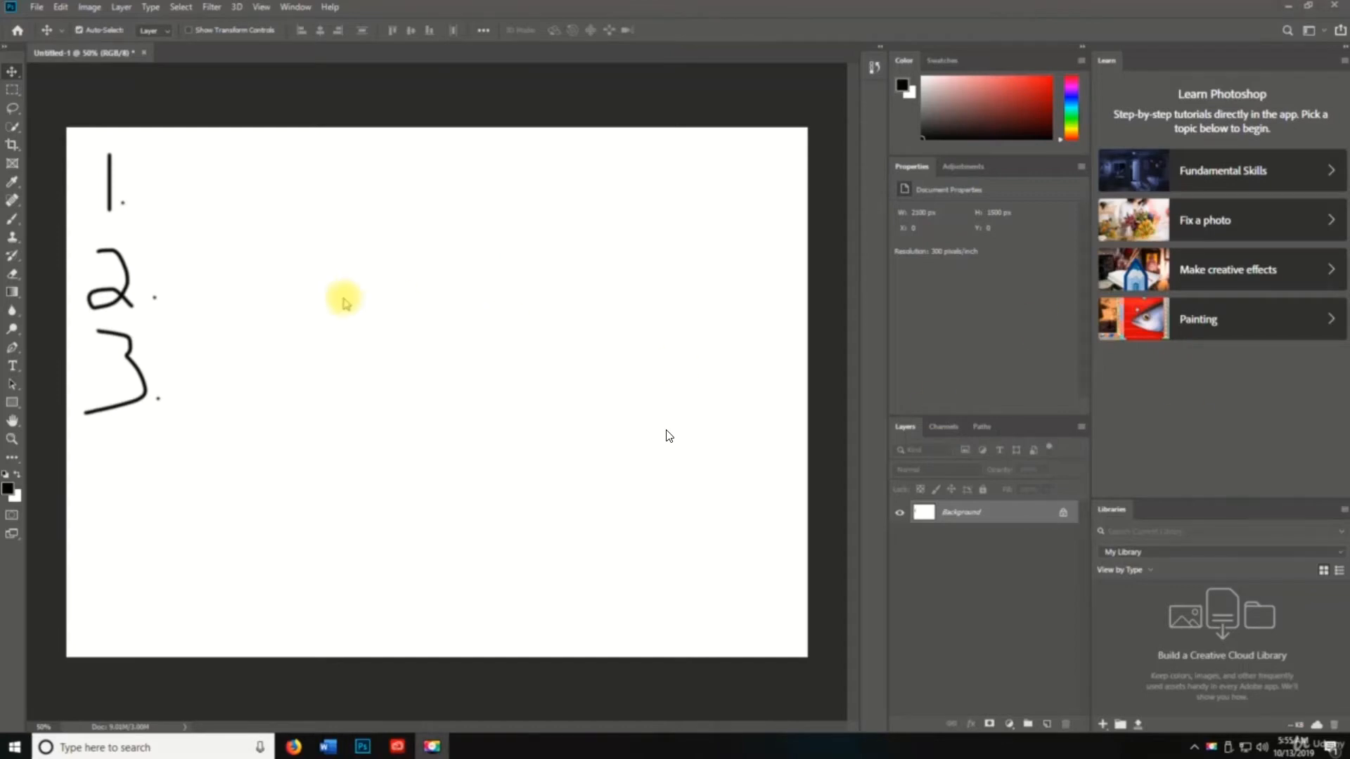
pyautogui.hotkey('ctrl', 'z')
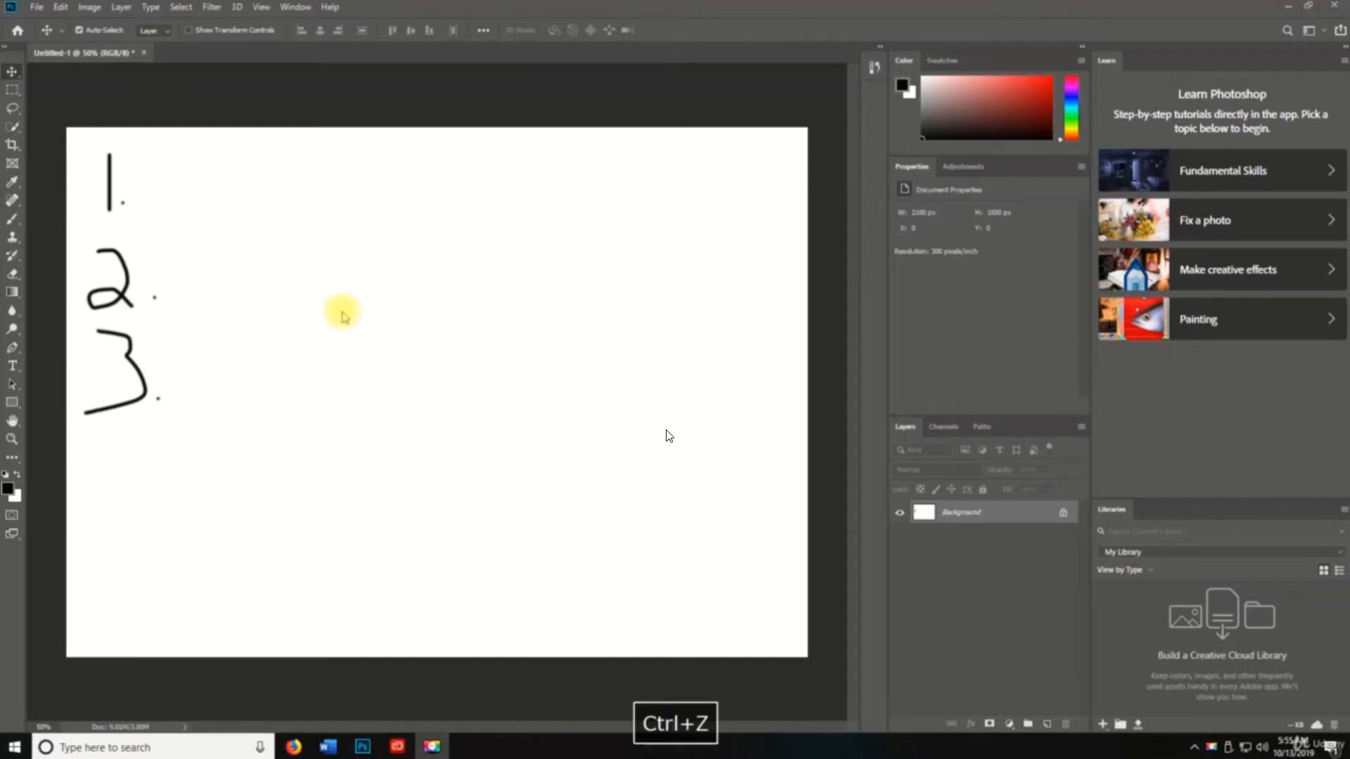
pyautogui.press('space')
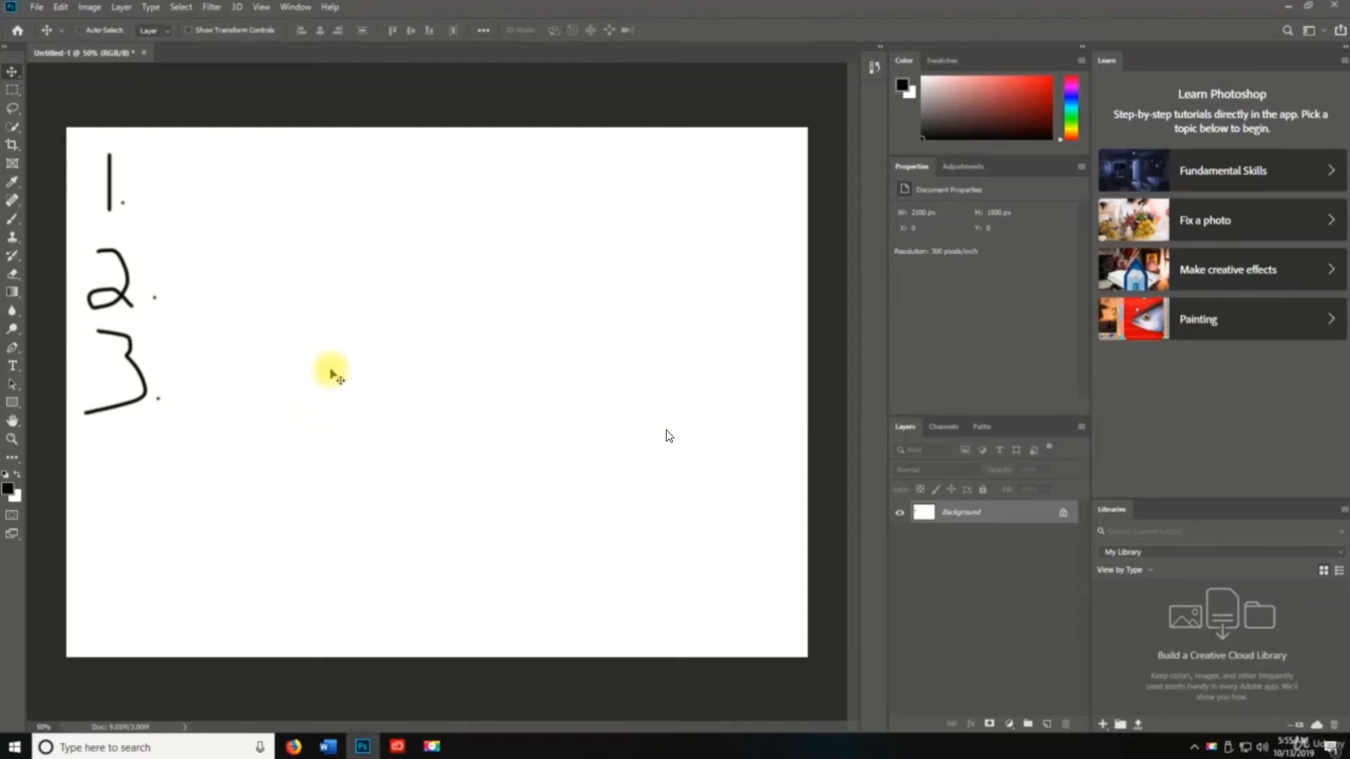
pyautogui.hotkey('ctrl', 'z')
pyautogui.hotkey('ctrl', 'z')
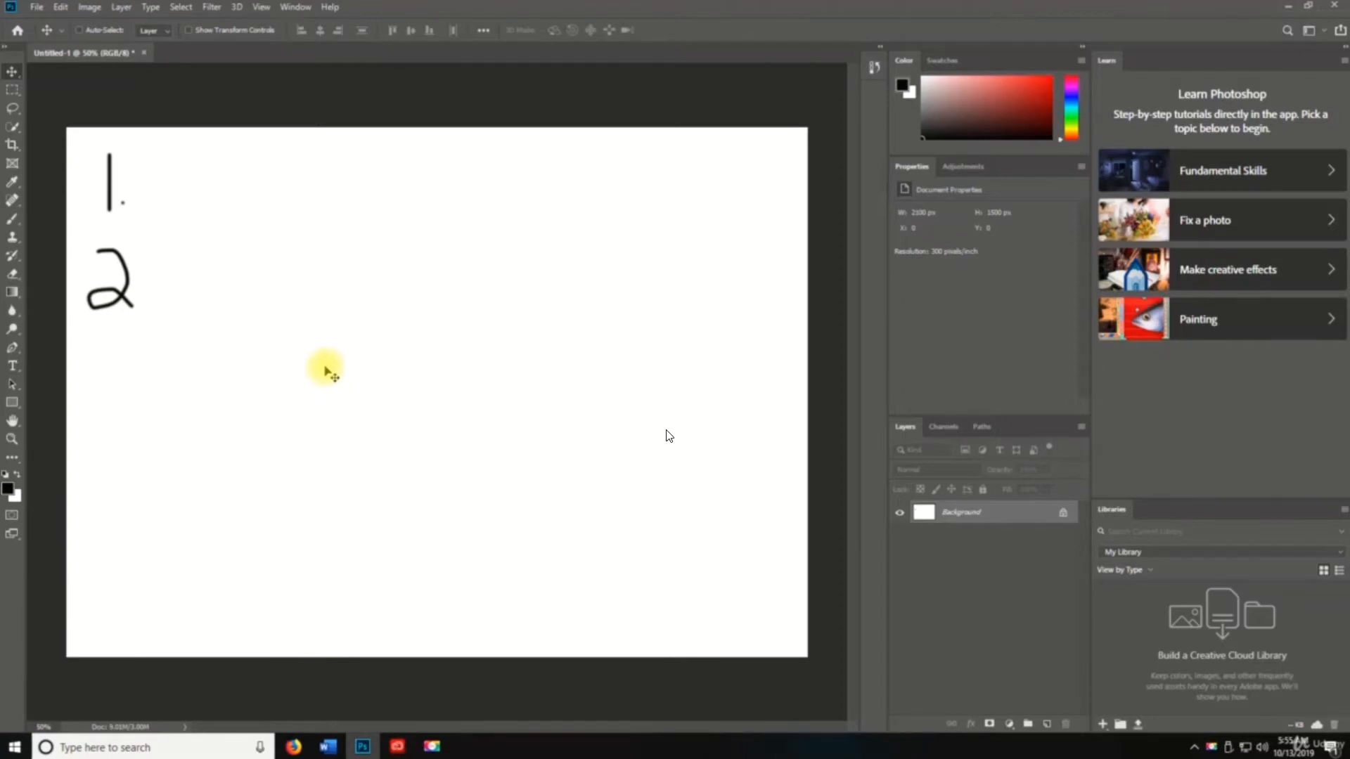
pyautogui.hotkey('ctrl', 'shift', 'z')
pyautogui.hotkey('ctrl', 'shift', 'z')
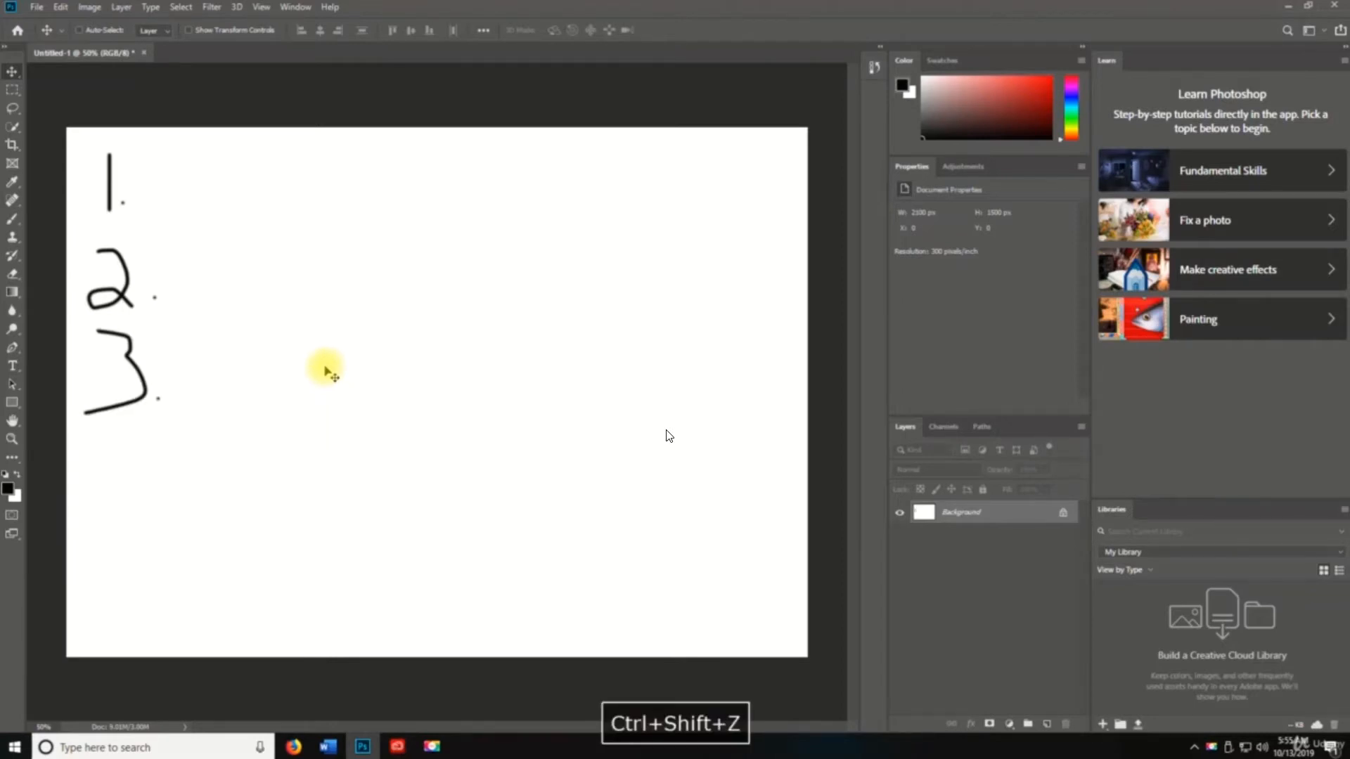
pyautogui.hotkey('ctrl', 'z')
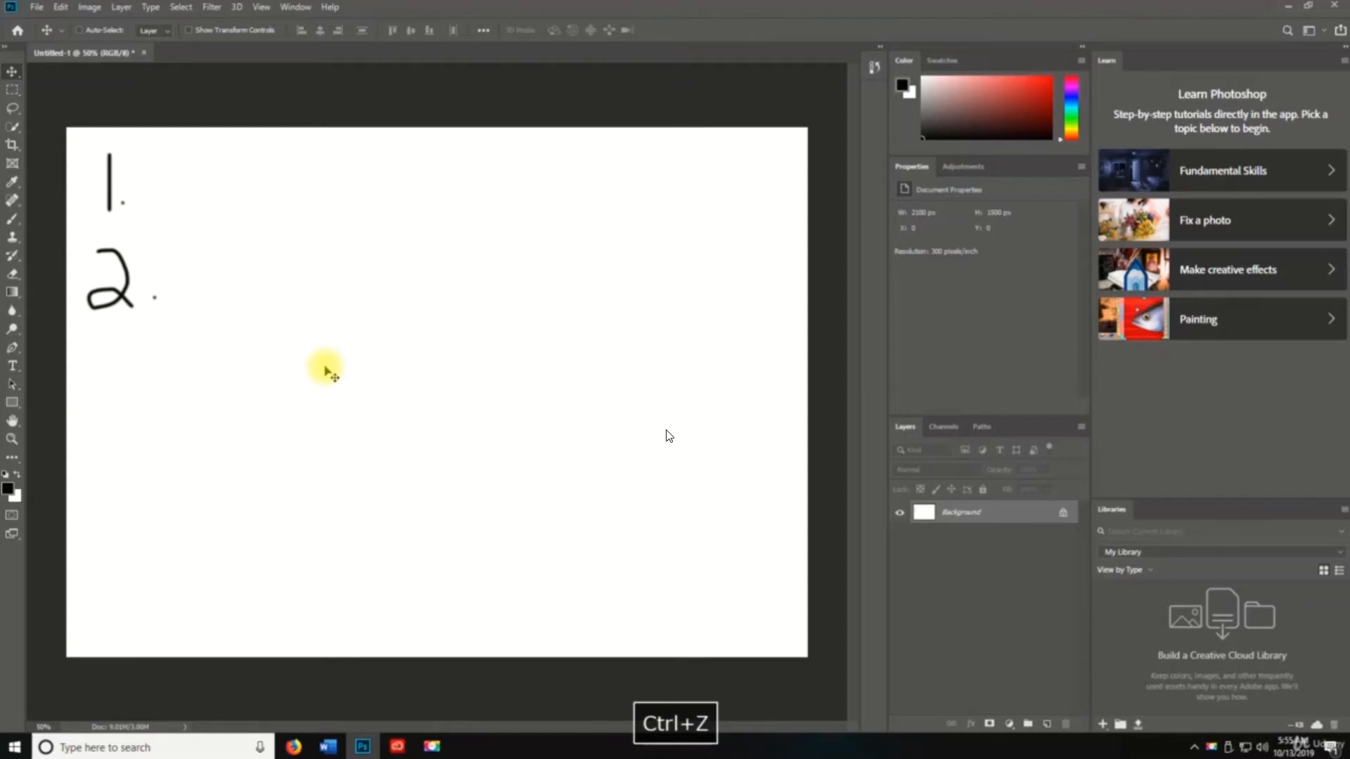
pyautogui.press('ctrl')
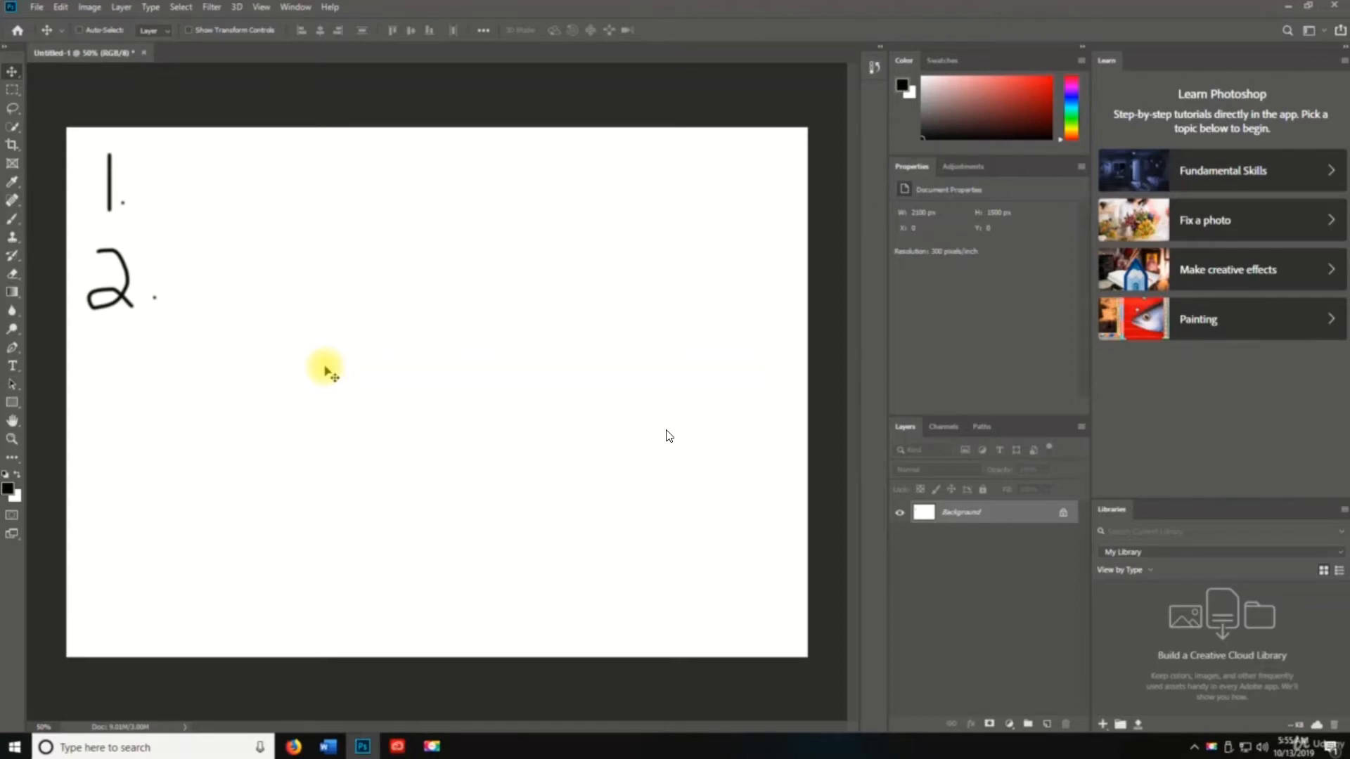
# Add a new empty layer above the background.
pyautogui.click(62, 7)
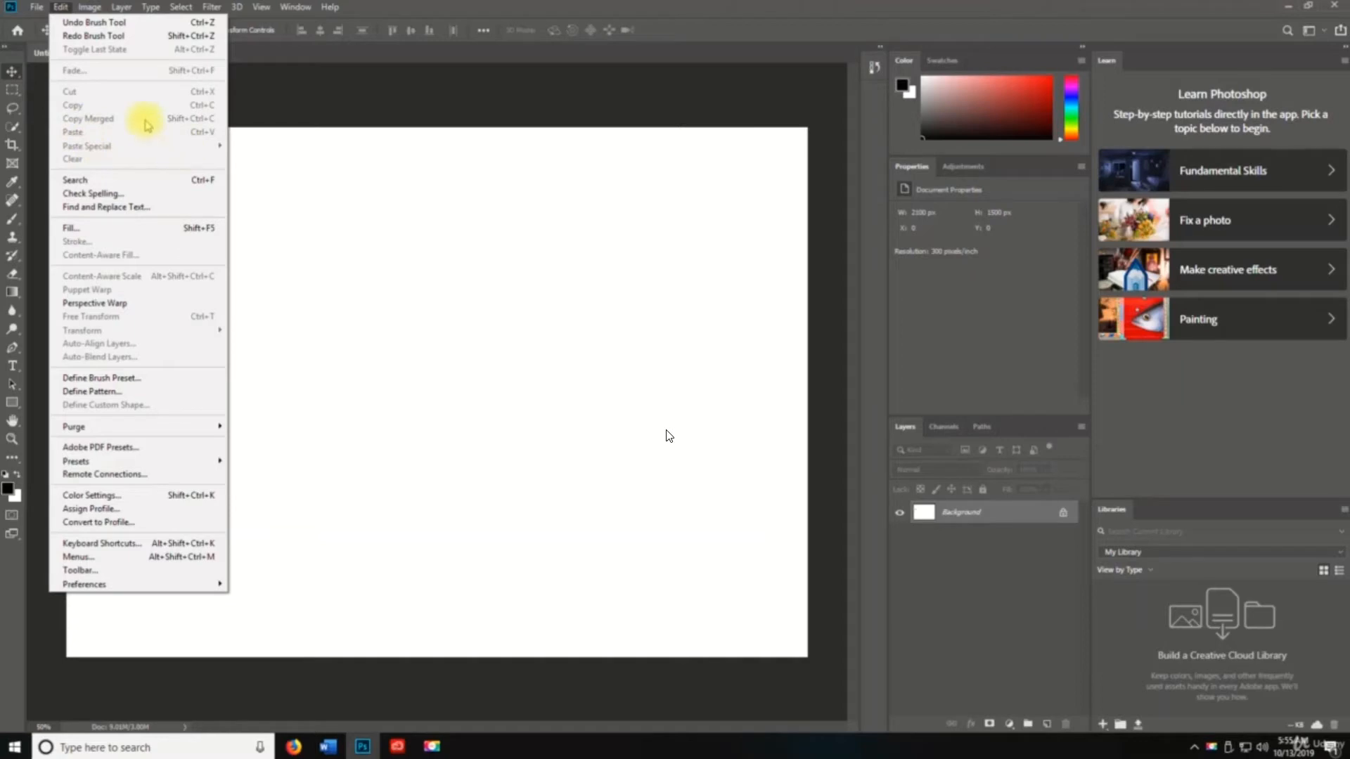
pyautogui.click(339, 225)
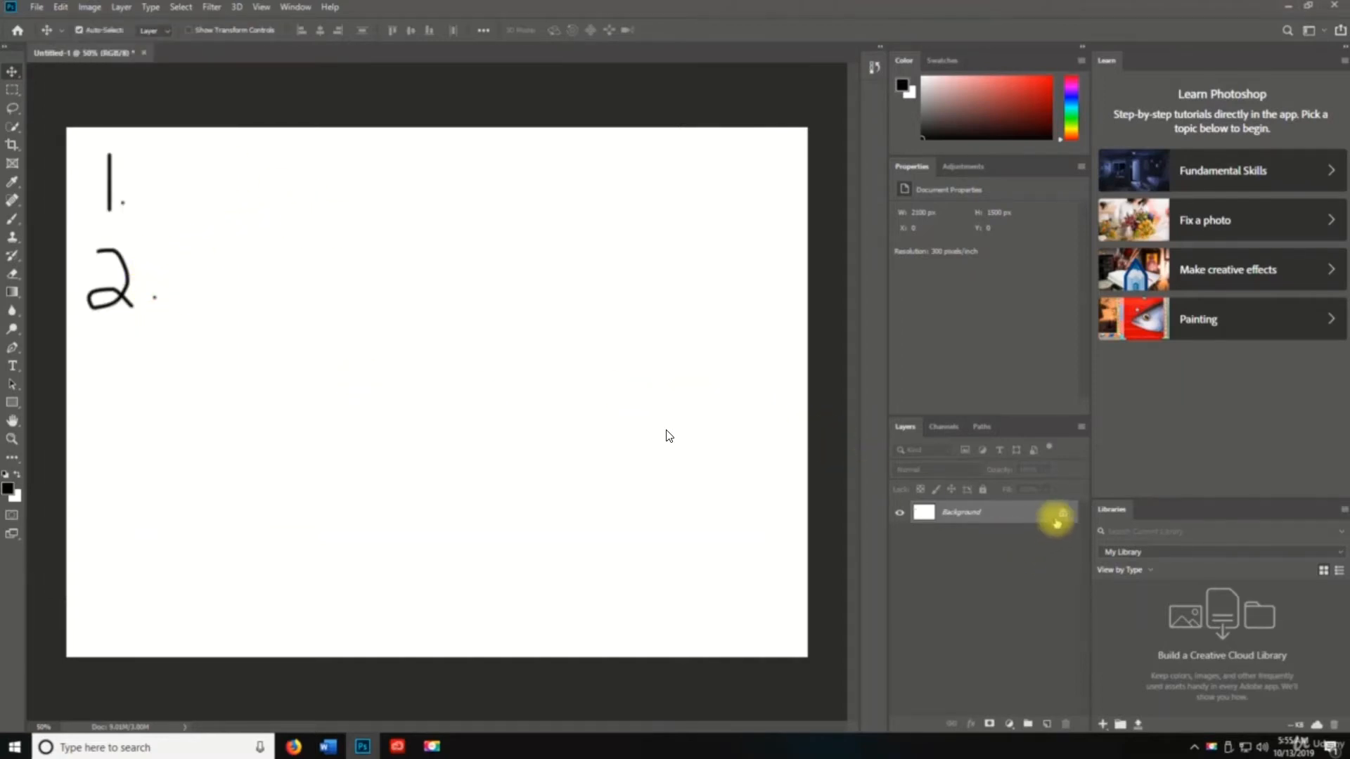
pyautogui.click(1046, 724)
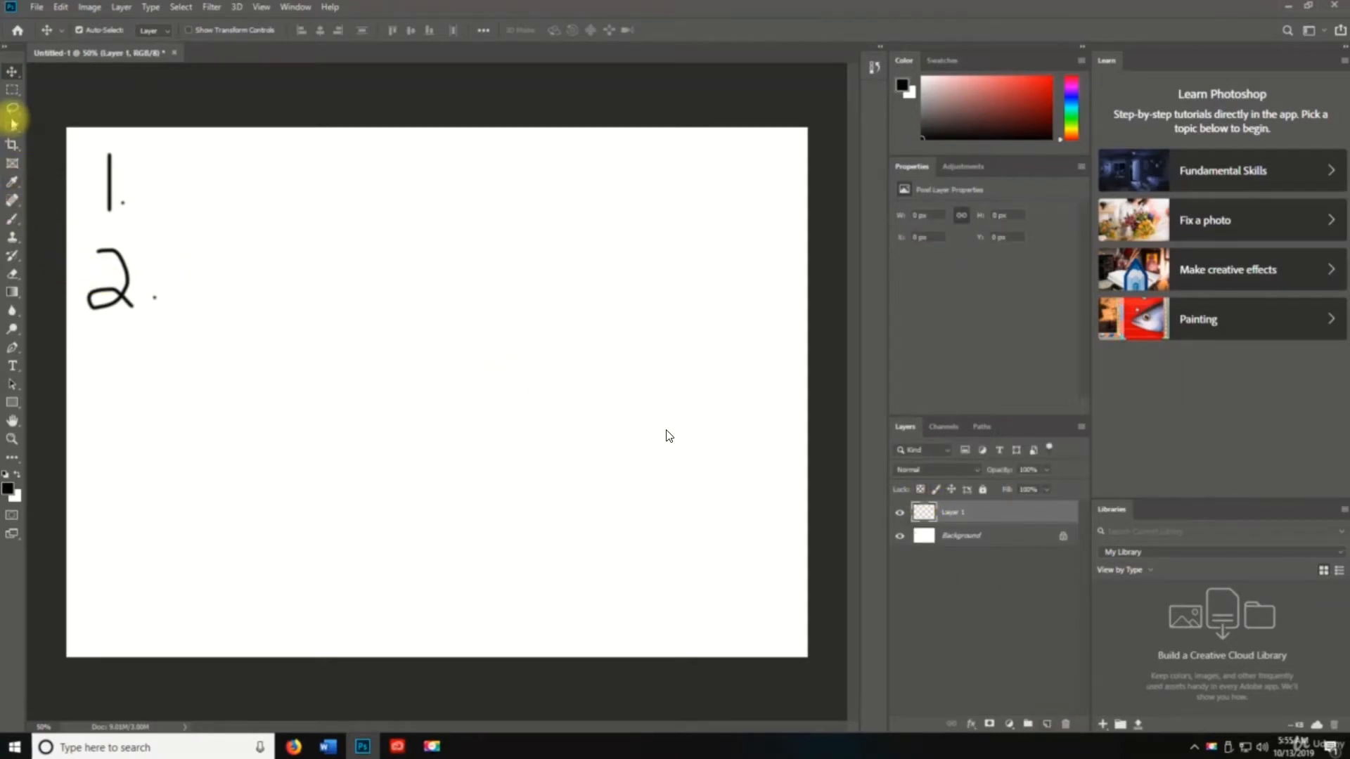
# Write 1. with the brush on the new layer, to the right of the existing numbers.
pyautogui.click(13, 218)
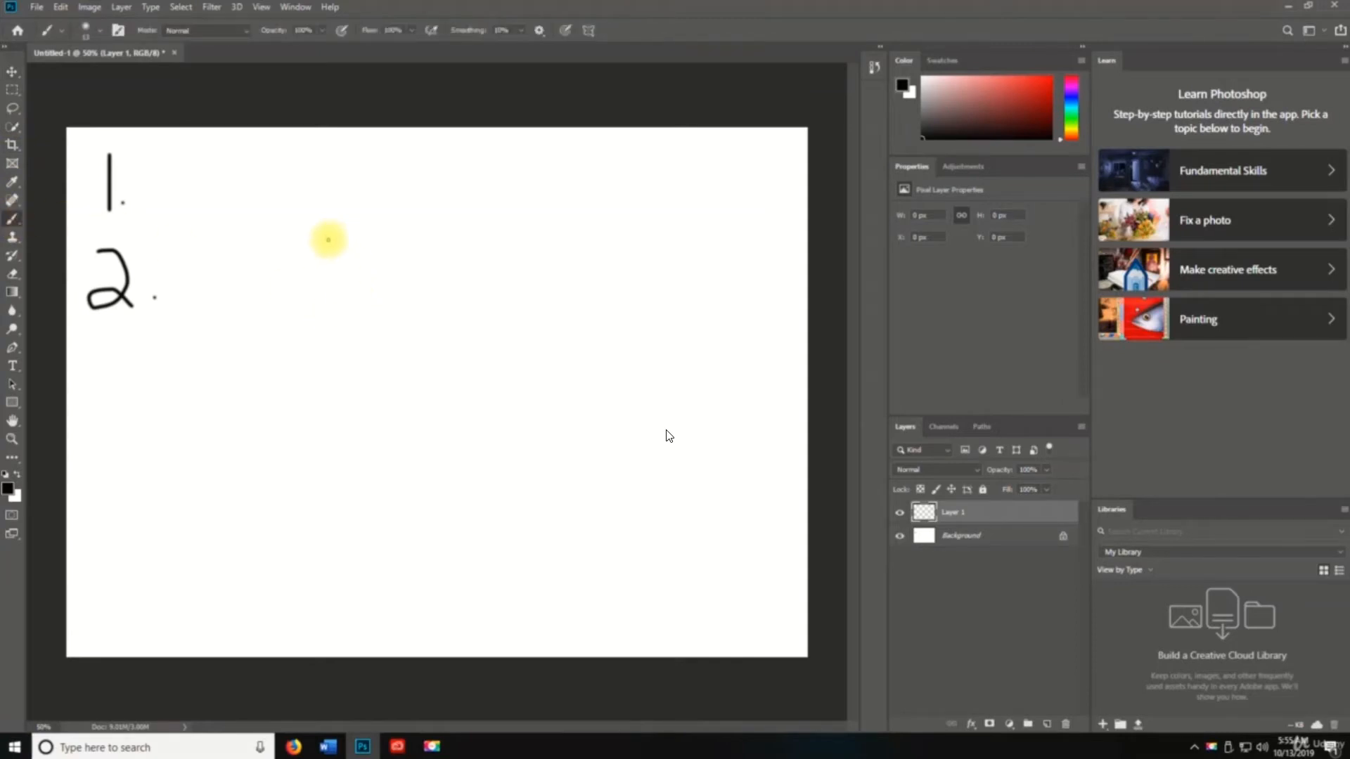
pyautogui.moveTo(328, 215); pyautogui.dragTo(337, 281)
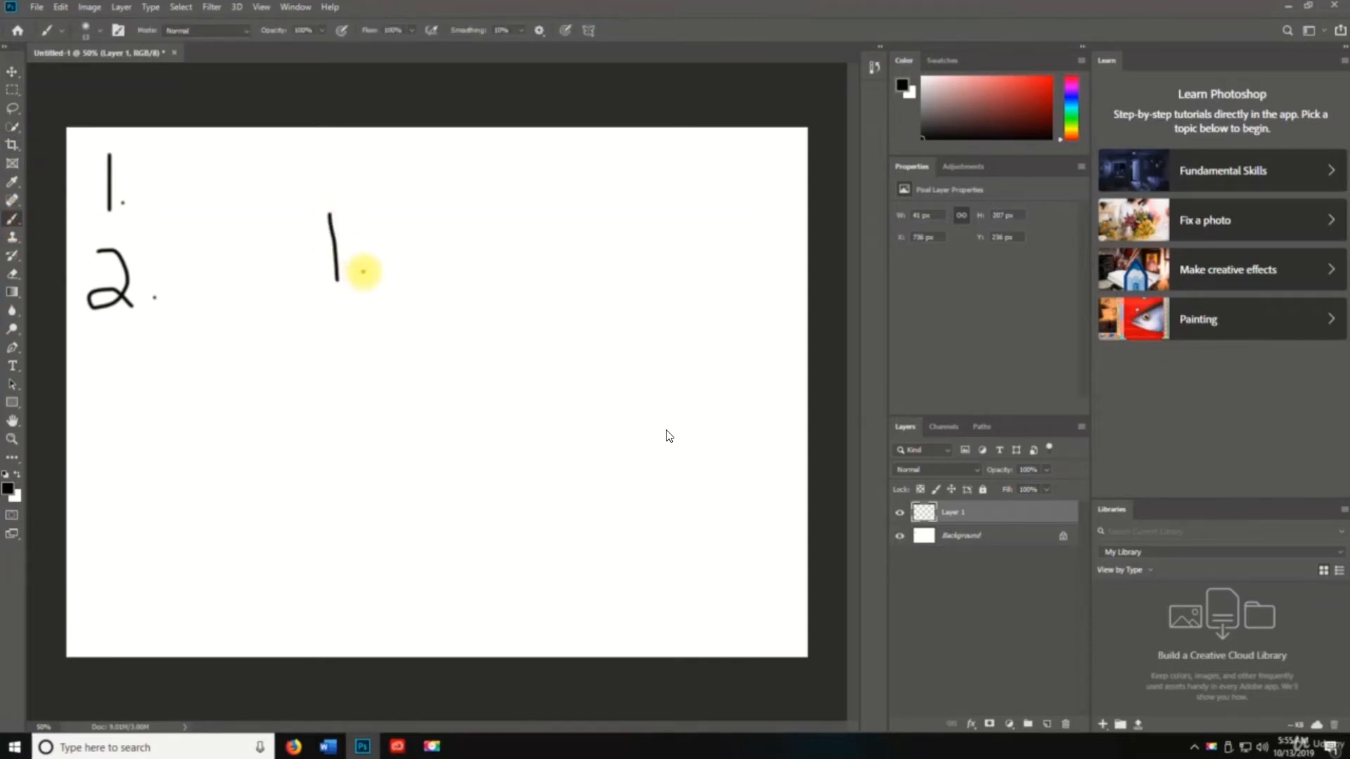
pyautogui.click(363, 272)
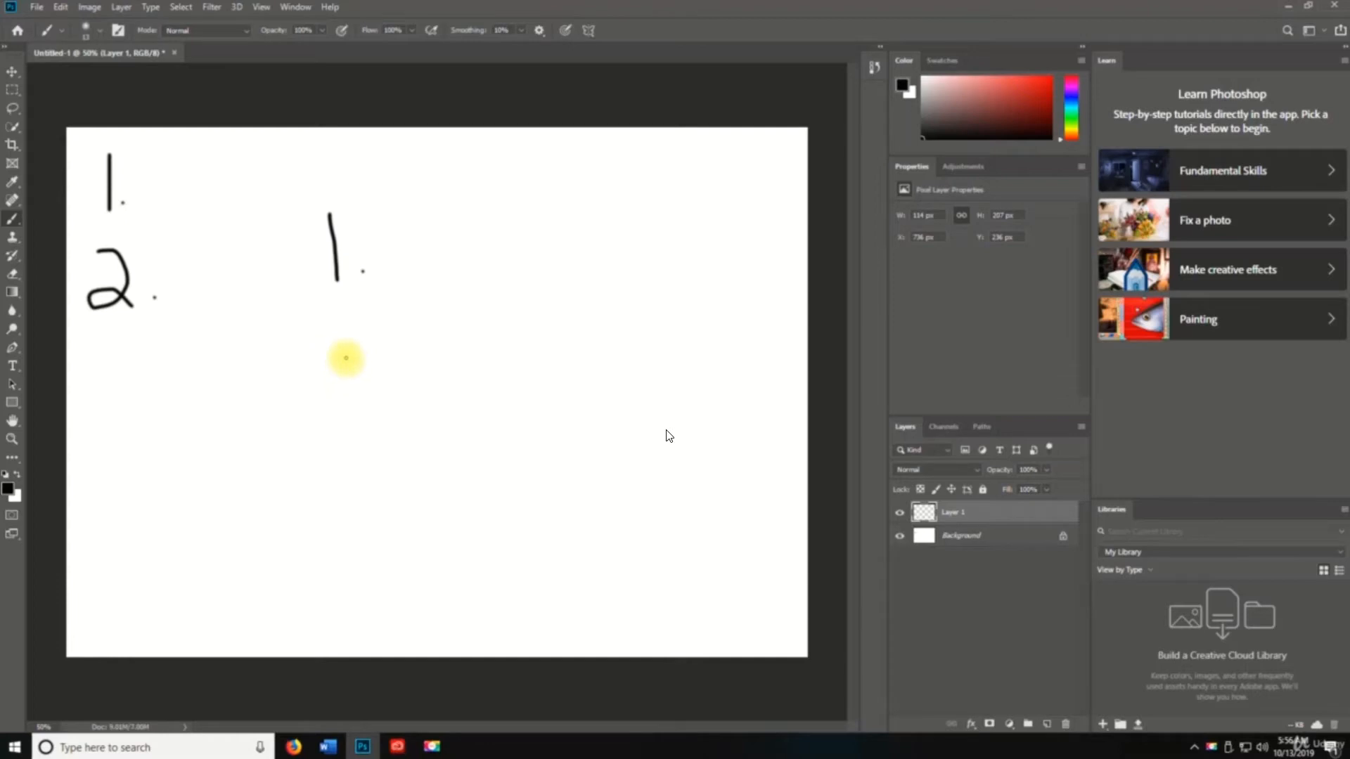
# Create another new layer with the default settings.
pyautogui.hotkey('ctrl', 'shift', 'n')
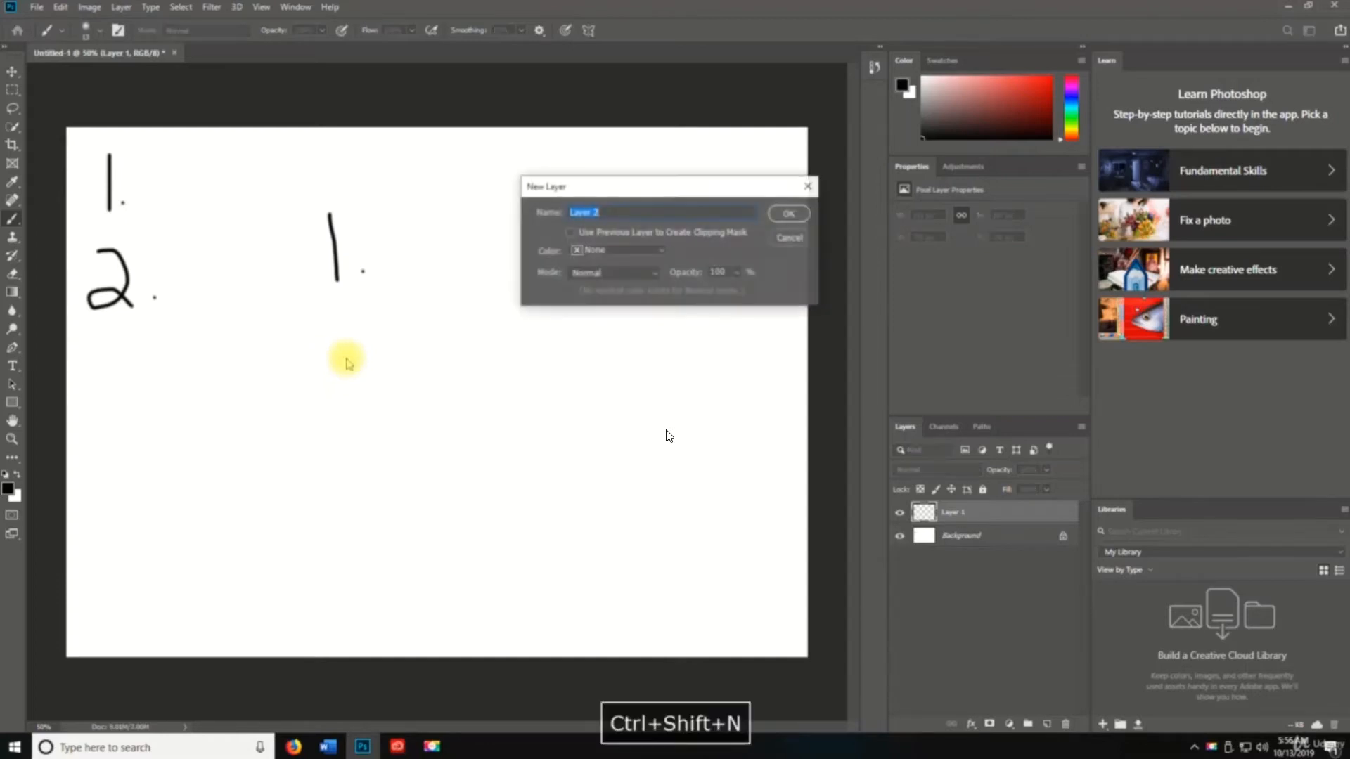
pyautogui.click(788, 215)
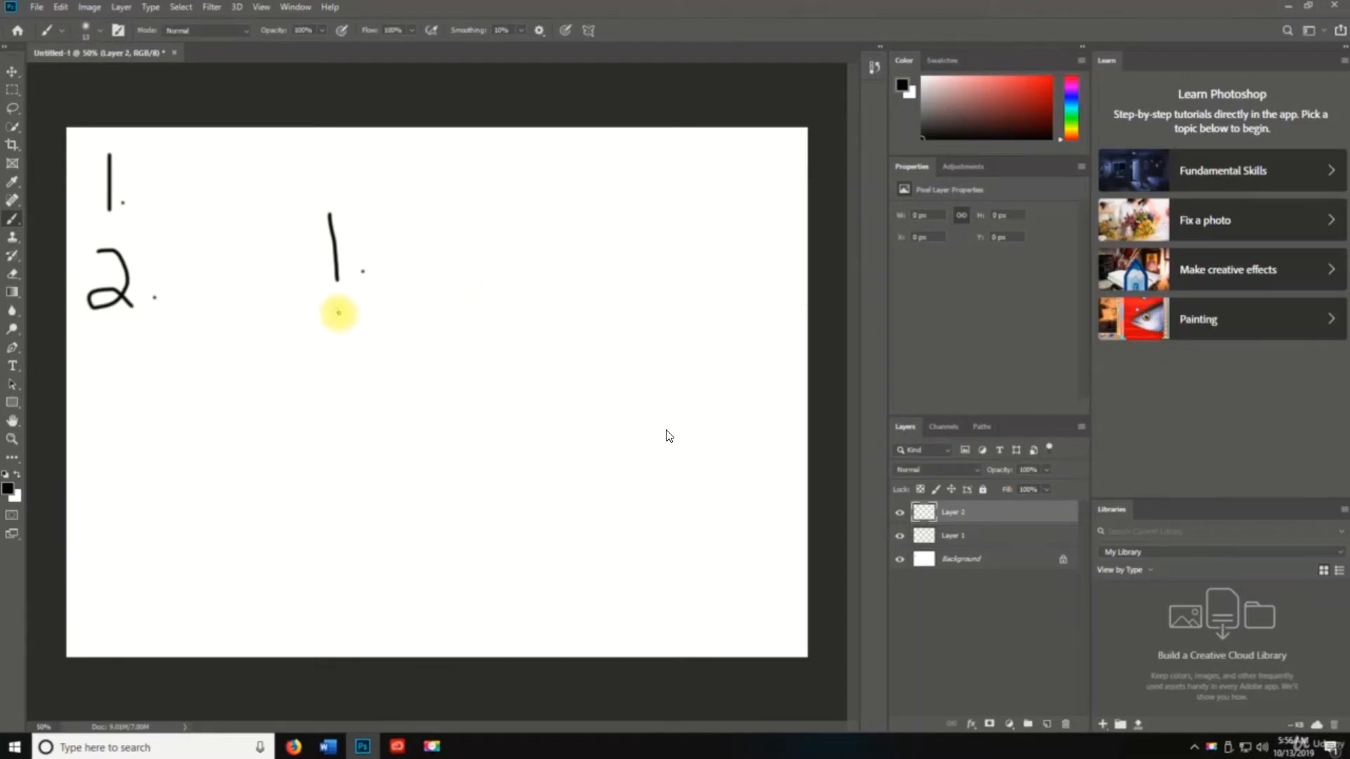
# Write 2. with the brush on Layer 2, just below the new 1.
pyautogui.moveTo(336, 308)
pyautogui.mouseDown()
pyautogui.moveTo(365, 312)
pyautogui.moveTo(362, 347)
pyautogui.moveTo(333, 362)
pyautogui.moveTo(360, 358)
pyautogui.mouseUp()
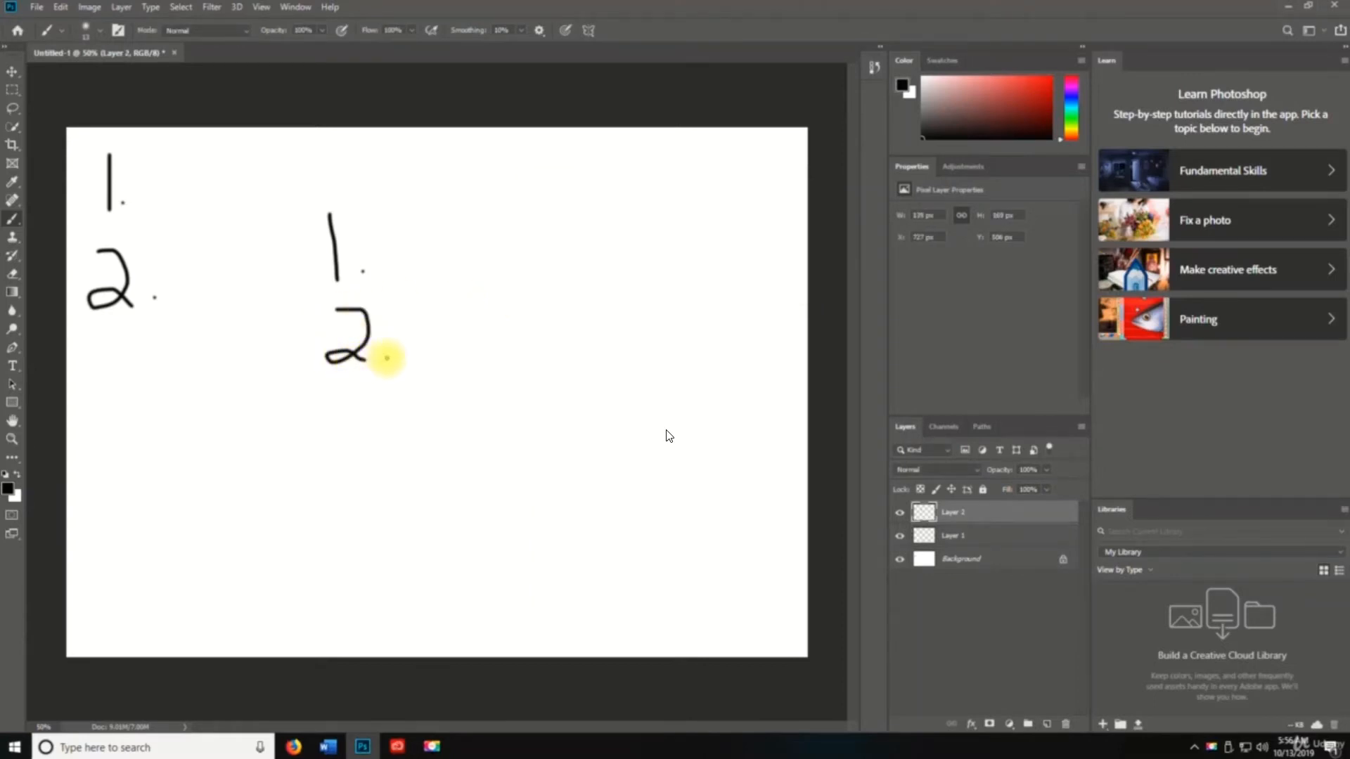
pyautogui.click(382, 355)
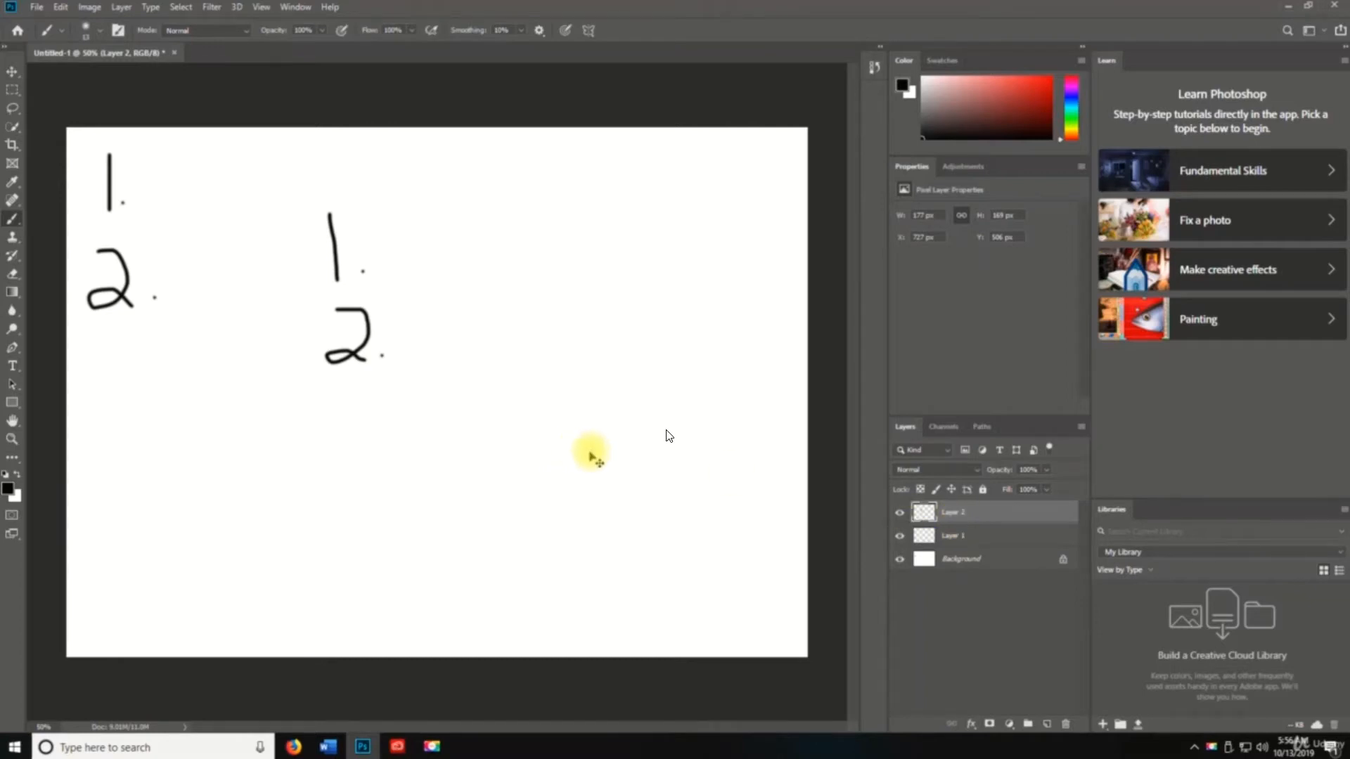
# Select the entire canvas, then hide and show Layer 2 again.
pyautogui.hotkey('ctrl', 'a')
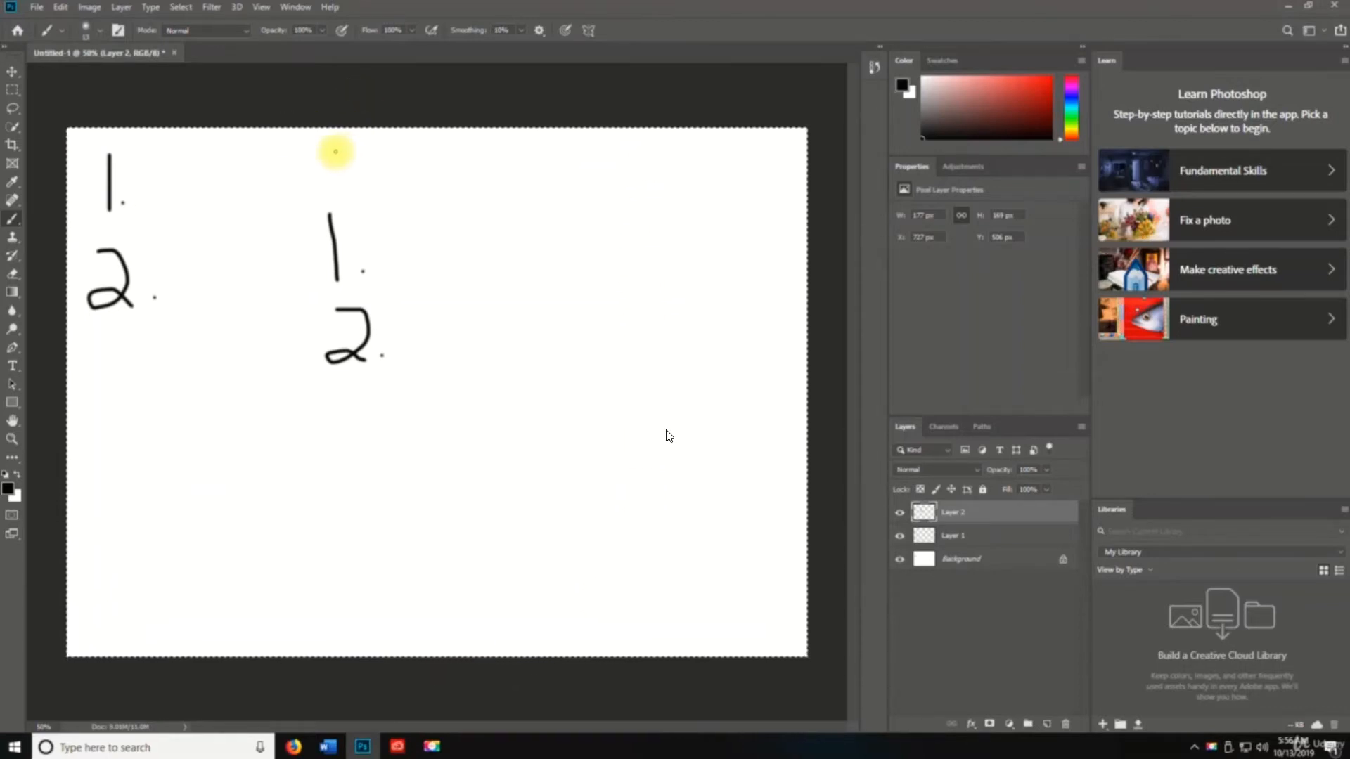
pyautogui.click(899, 513)
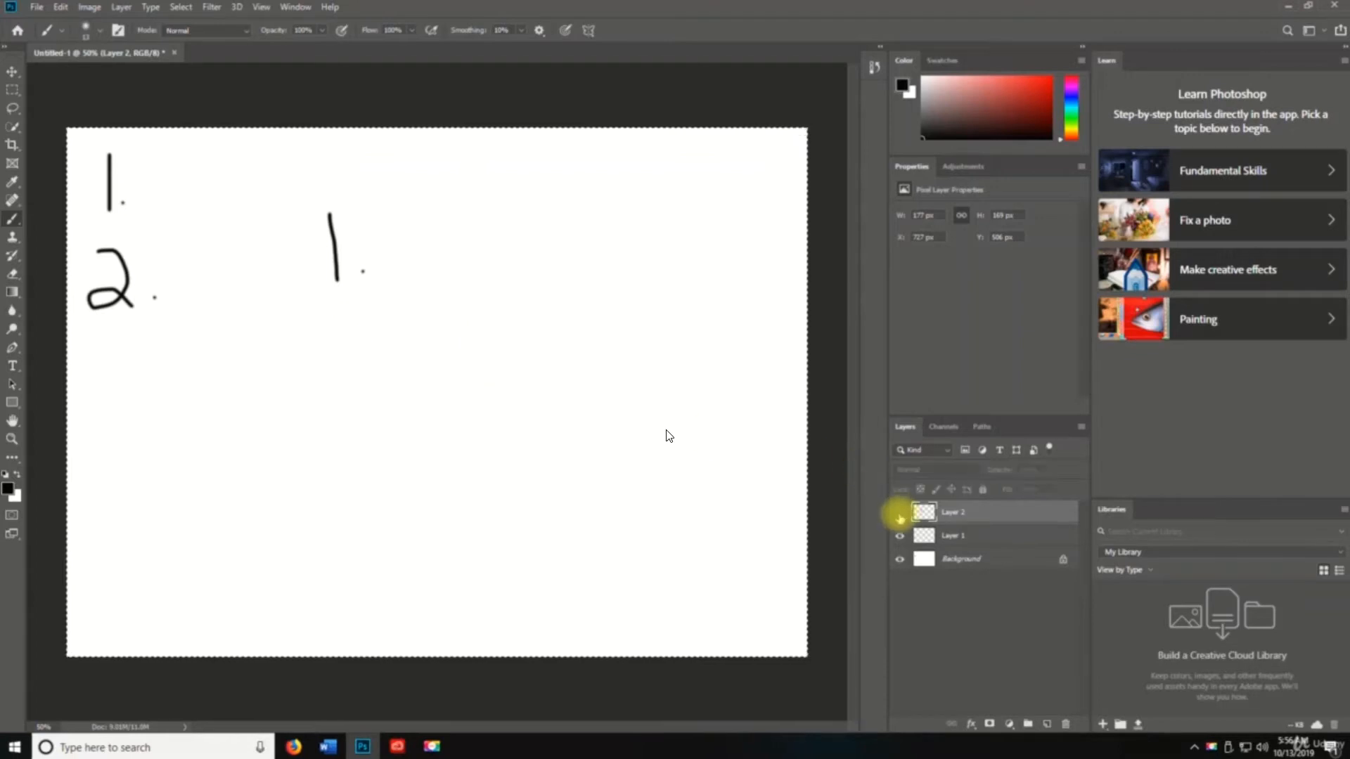
pyautogui.click(899, 513)
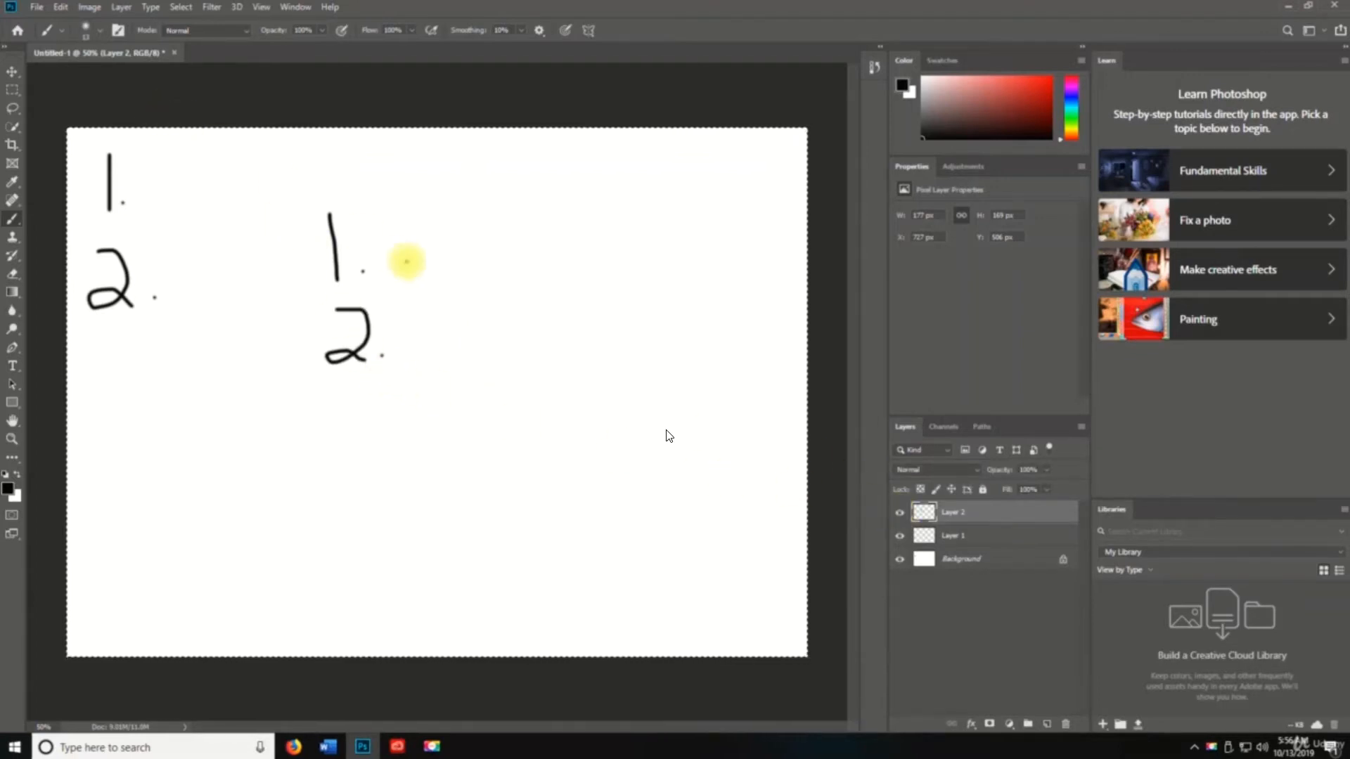
# Copy the selected contents of Layer 2.
pyautogui.hotkey('ctrl', 'c')
pyautogui.click(62, 7)
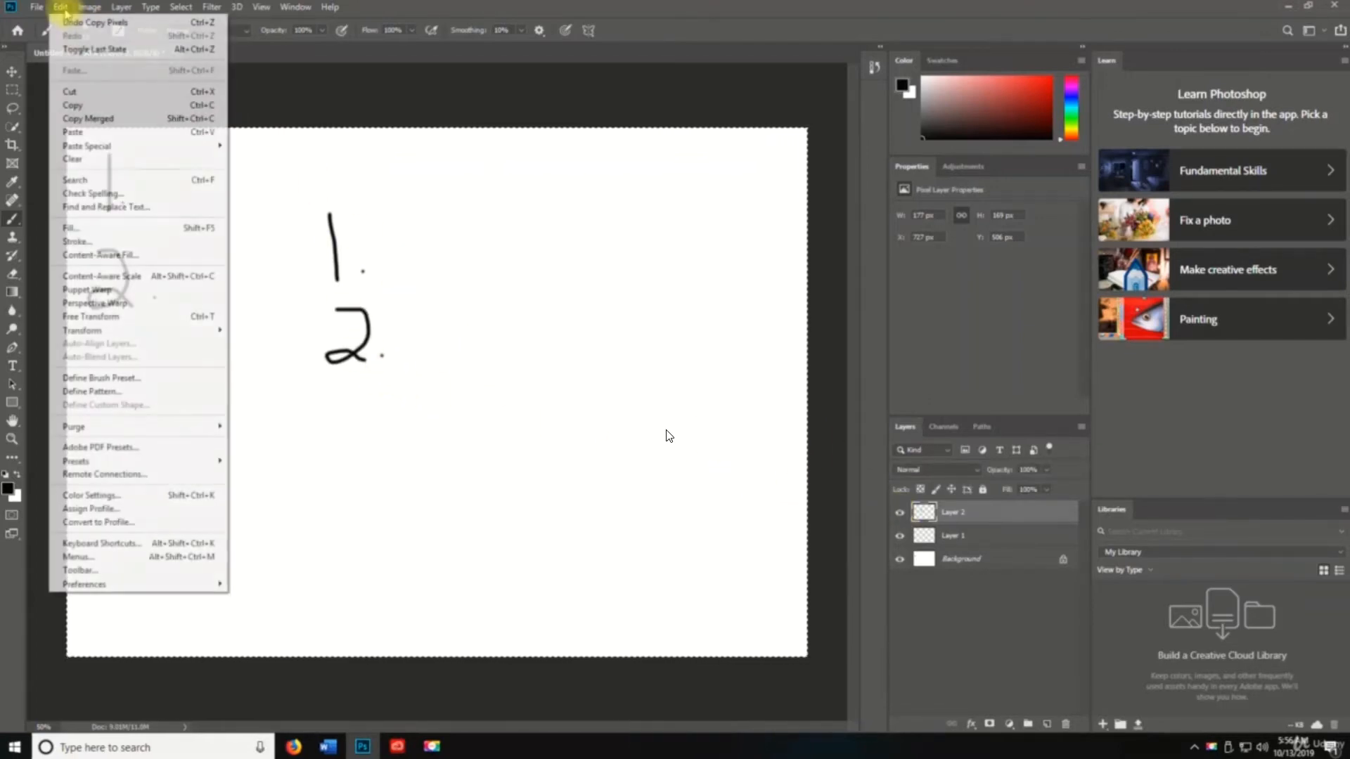
pyautogui.click(77, 102)
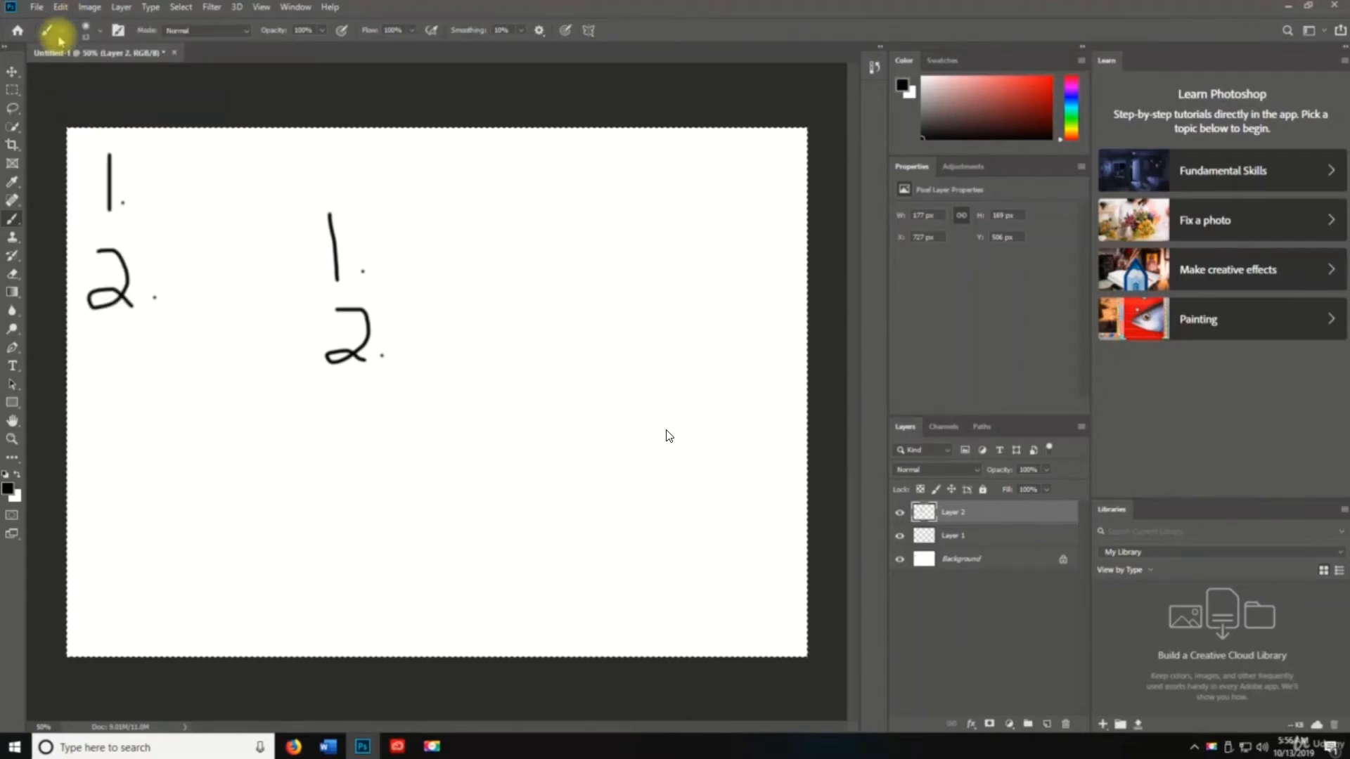
pyautogui.click(61, 7)
pyautogui.click(87, 104)
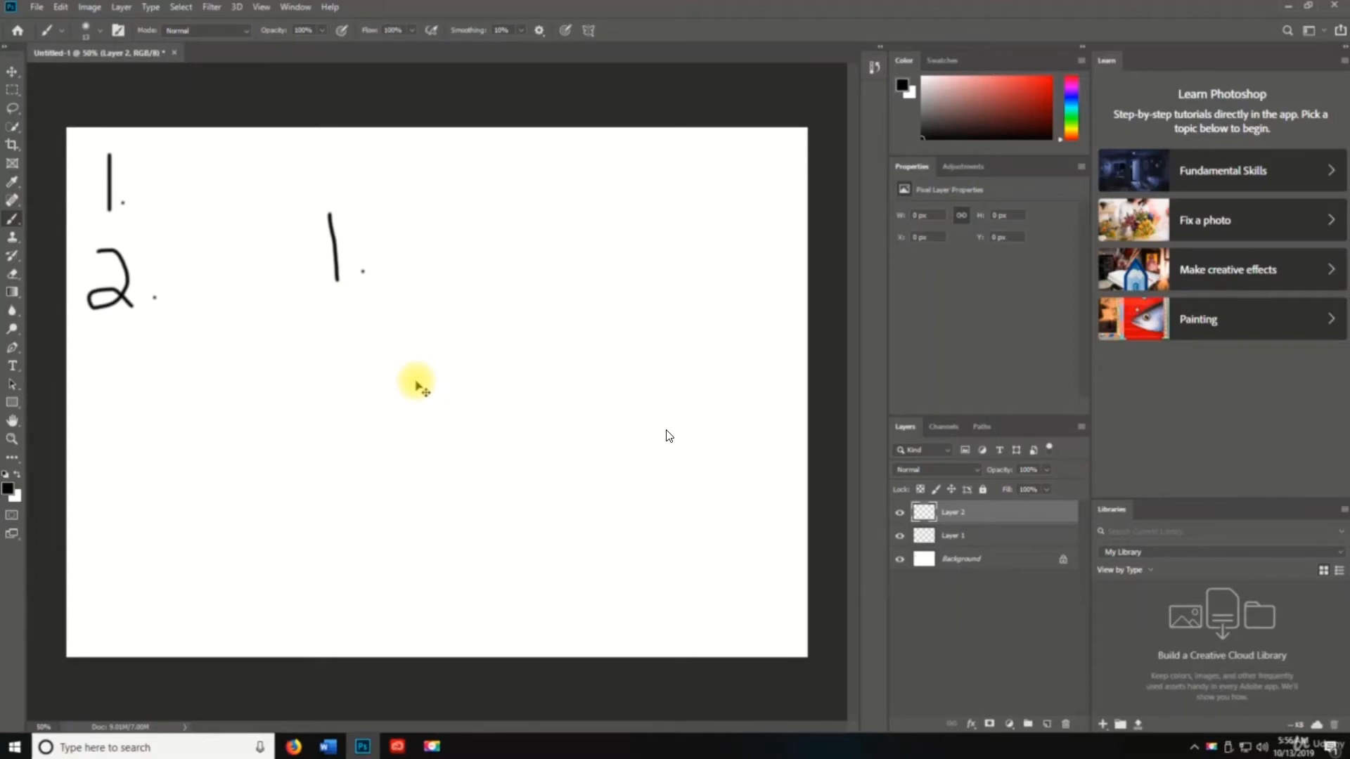
pyautogui.hotkey('ctrl', 'z')
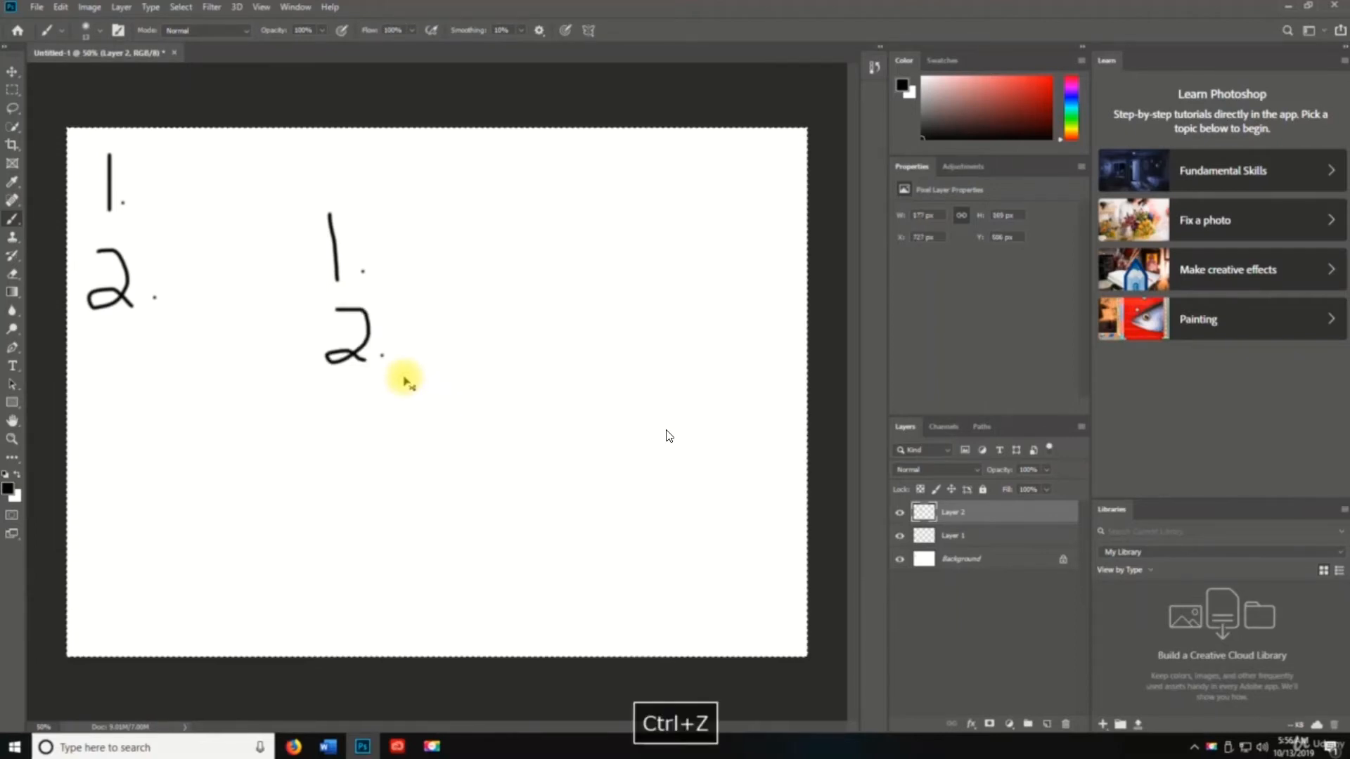
# Cut the 2. from Layer 2 and paste it onto a new layer created with default settings.
pyautogui.hotkey('ctrl', 'x')
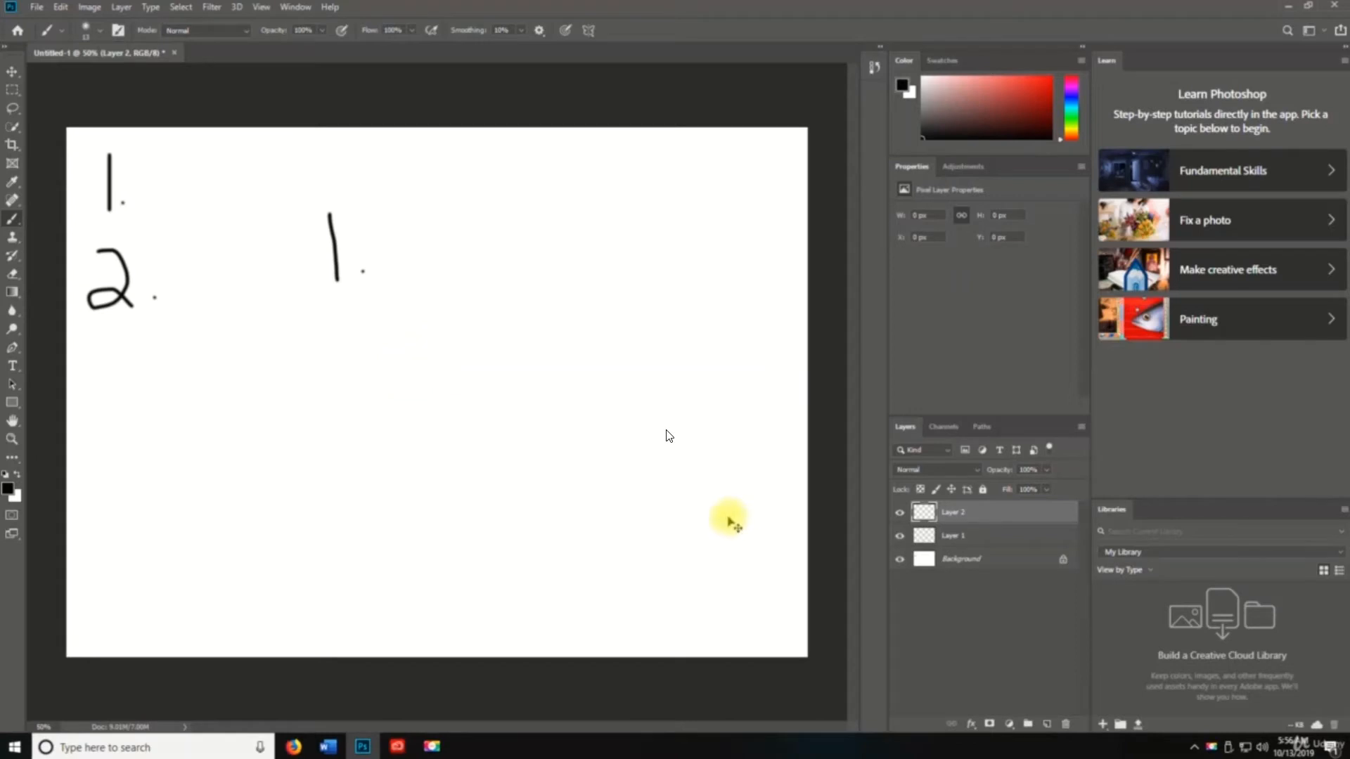
pyautogui.hotkey('ctrl', 'shift', 'n')
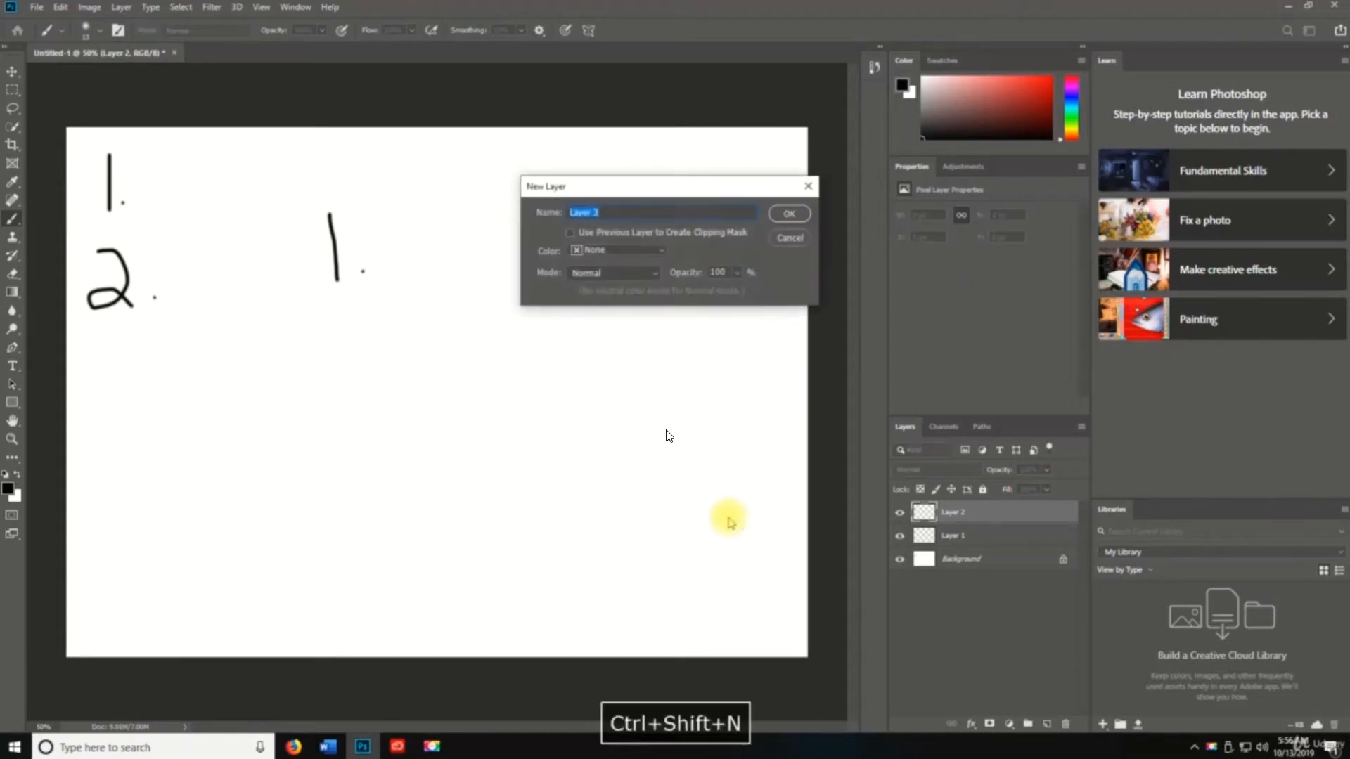
pyautogui.press('Return')
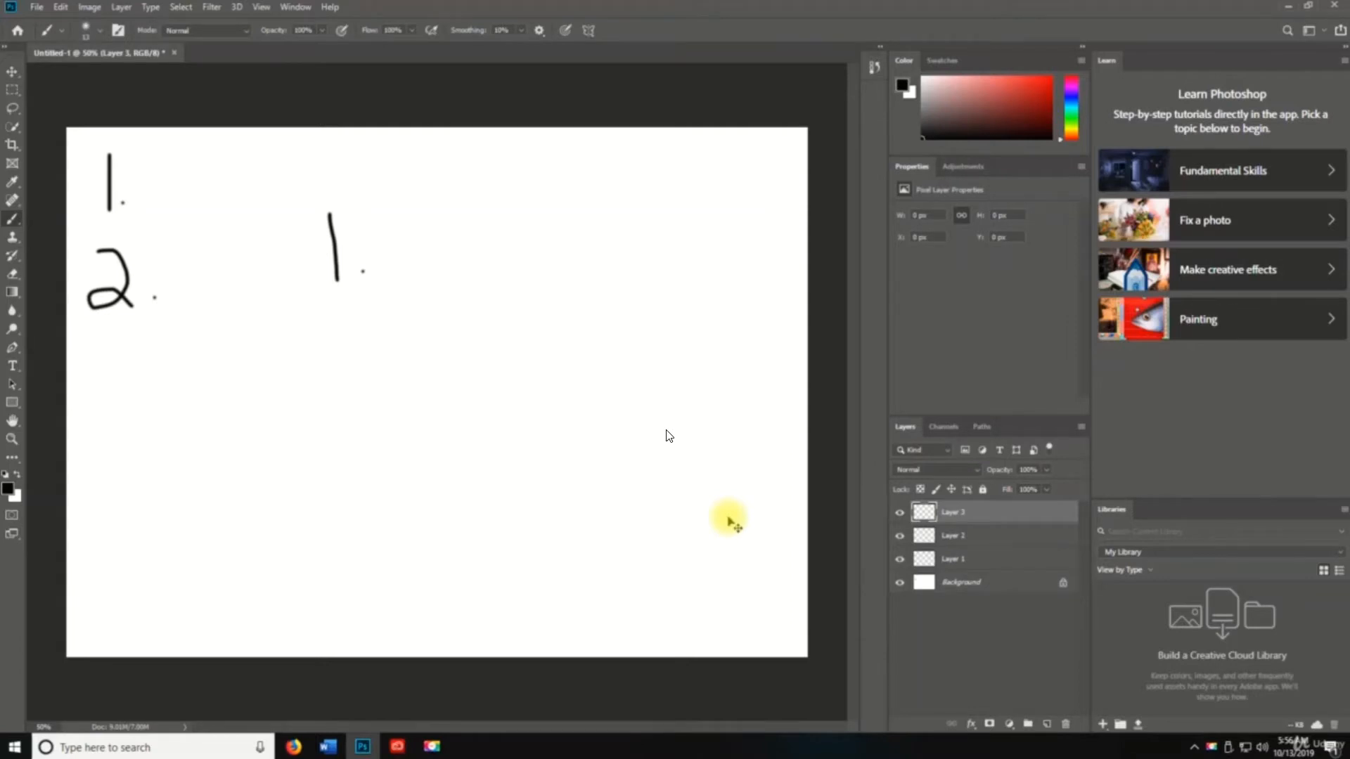
pyautogui.hotkey('ctrl', 'v')
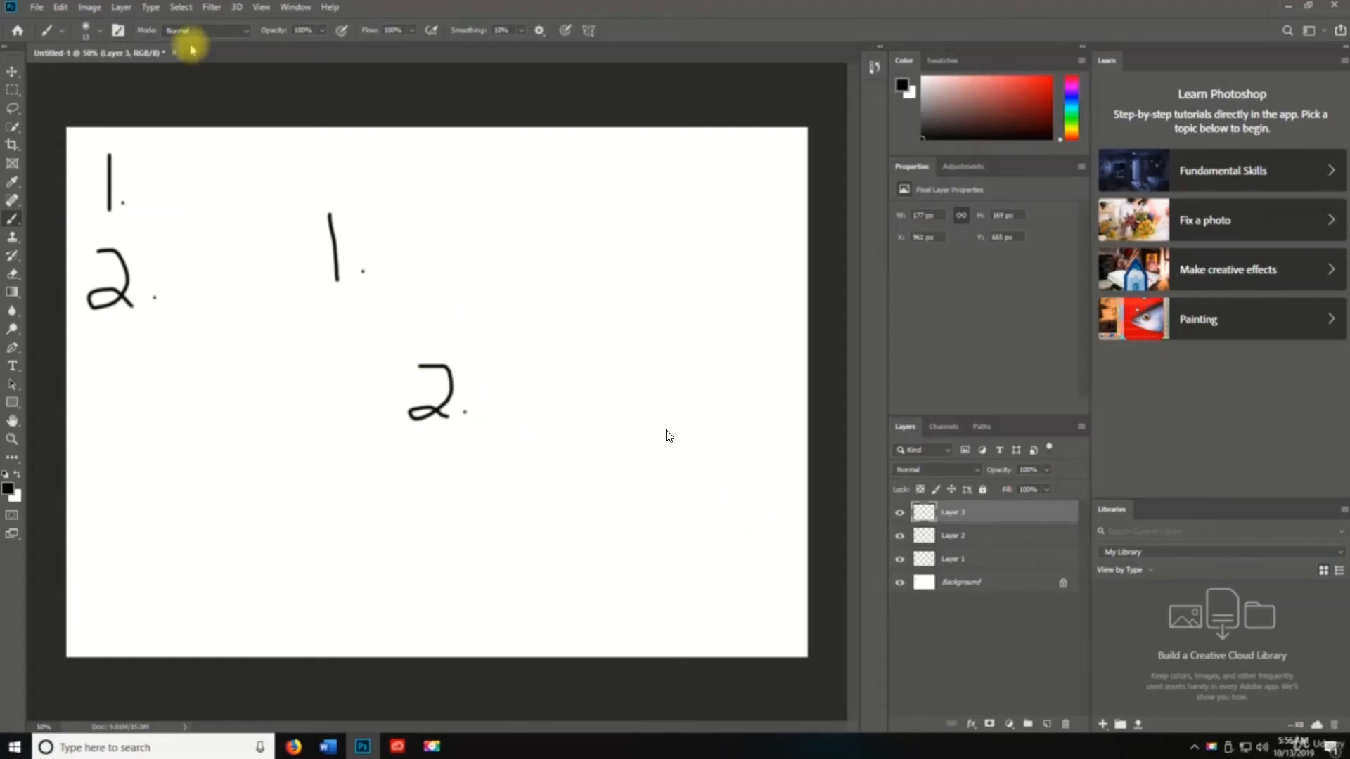
# Use Paste in Place to paste the 2. onto a new layer at its original position.
pyautogui.click(62, 9)
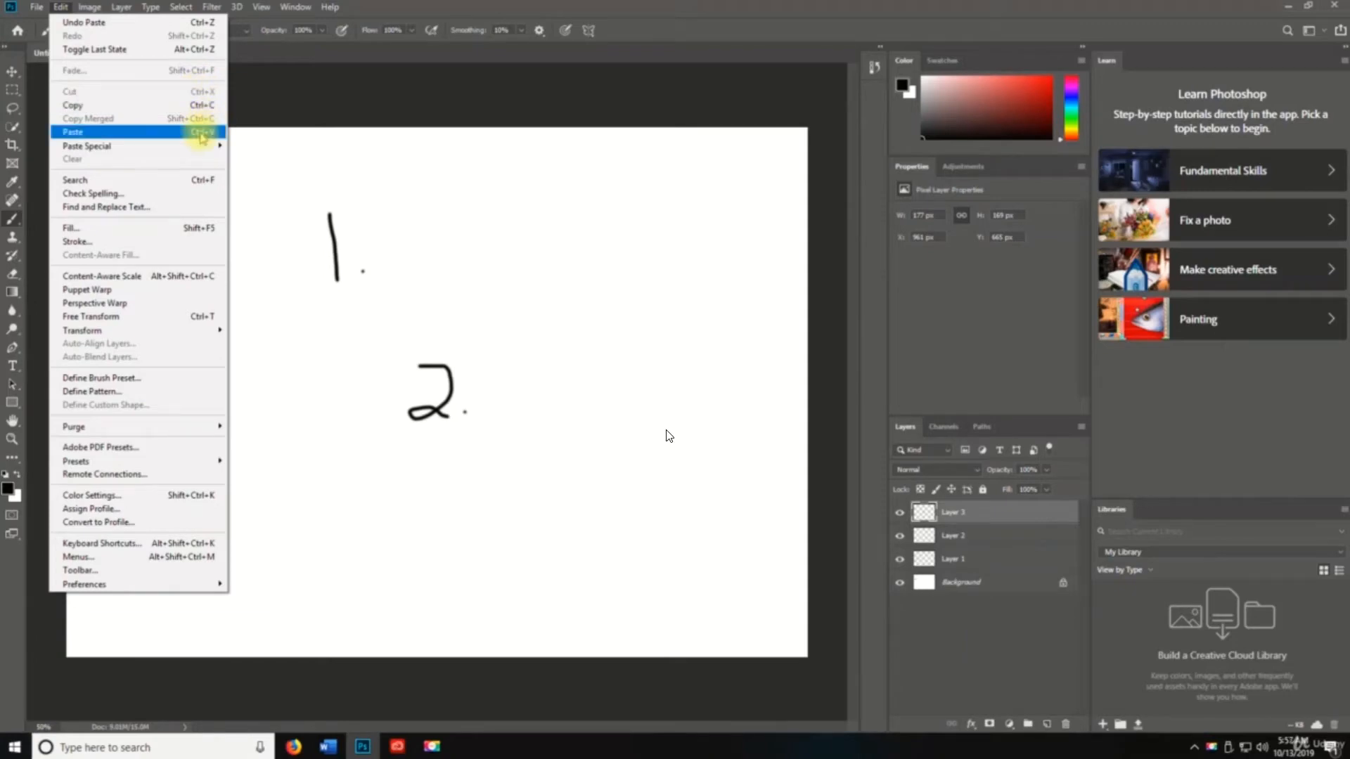
pyautogui.moveTo(197, 150)
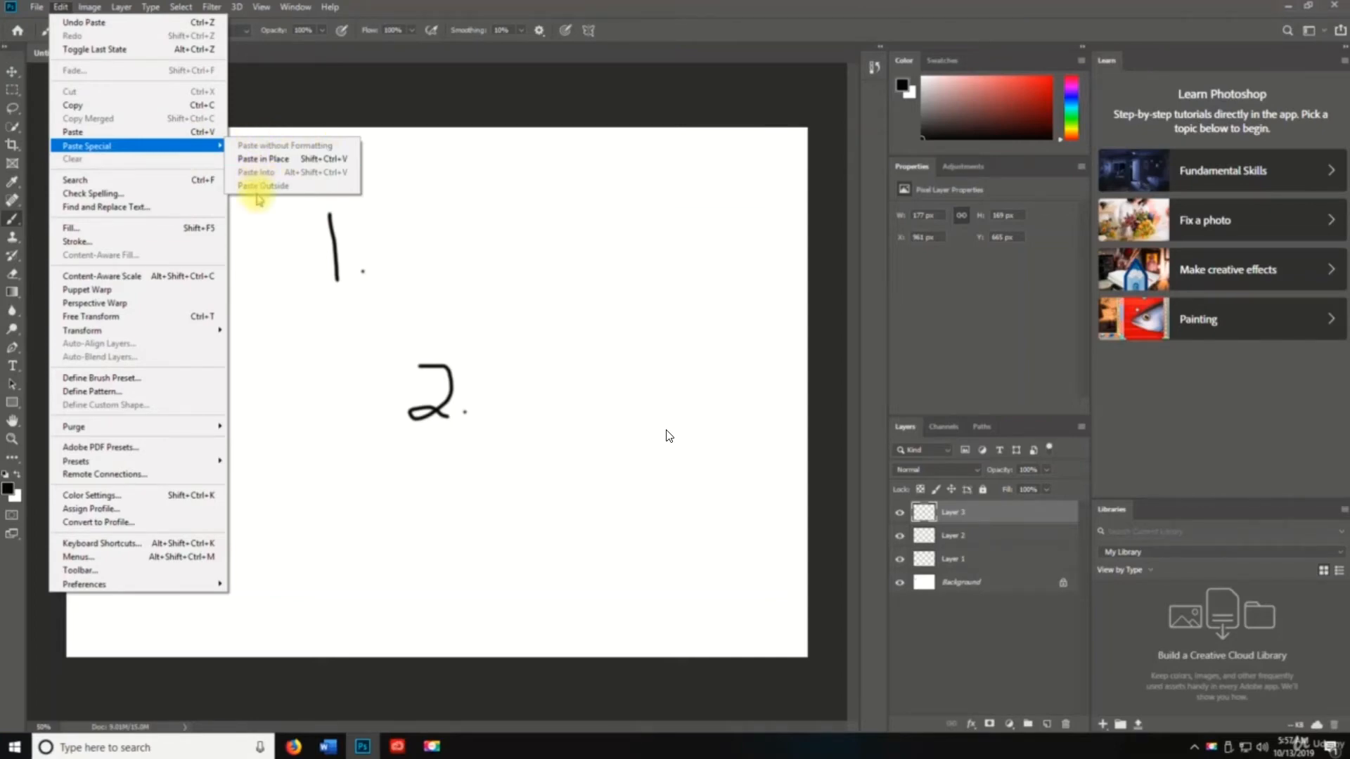
pyautogui.click(264, 159)
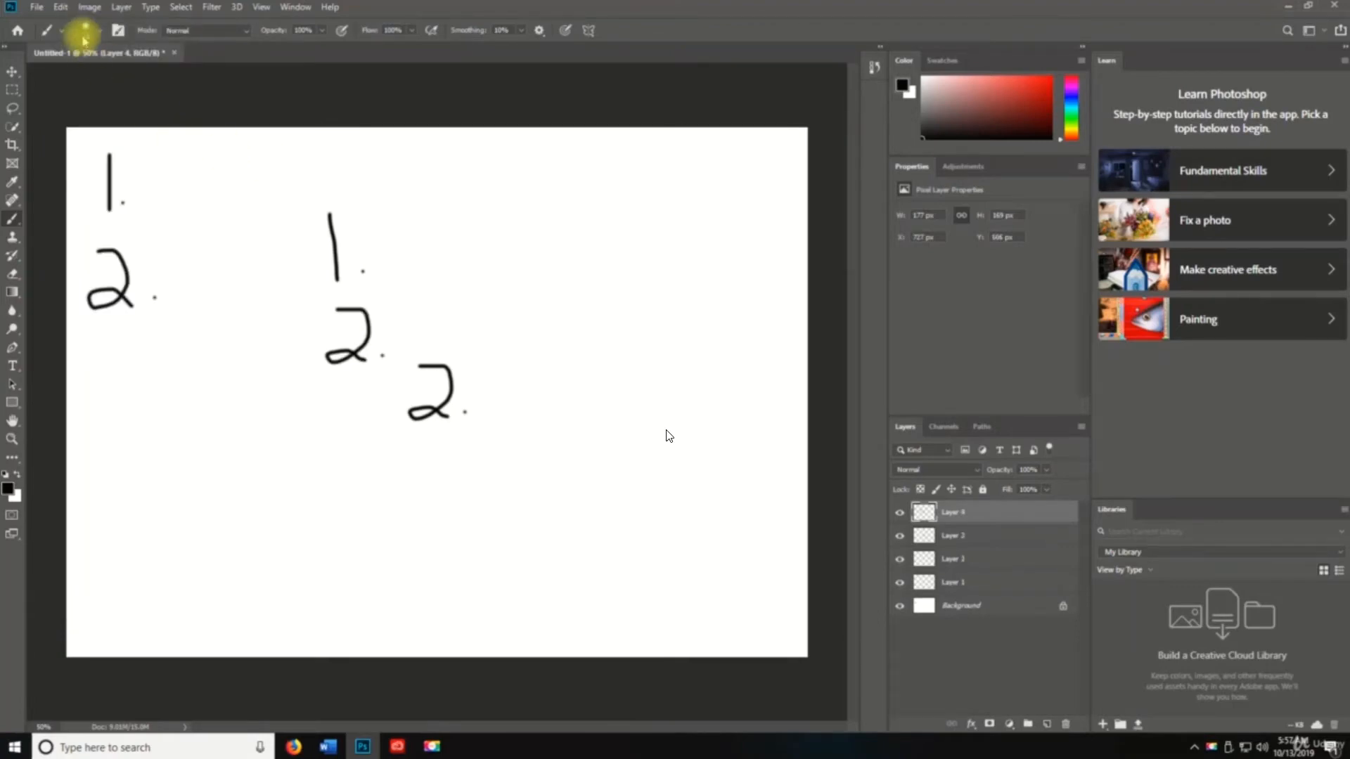
# Paste in Place the 2. once more and move that copy left, beside the second 1.
pyautogui.click(60, 7)
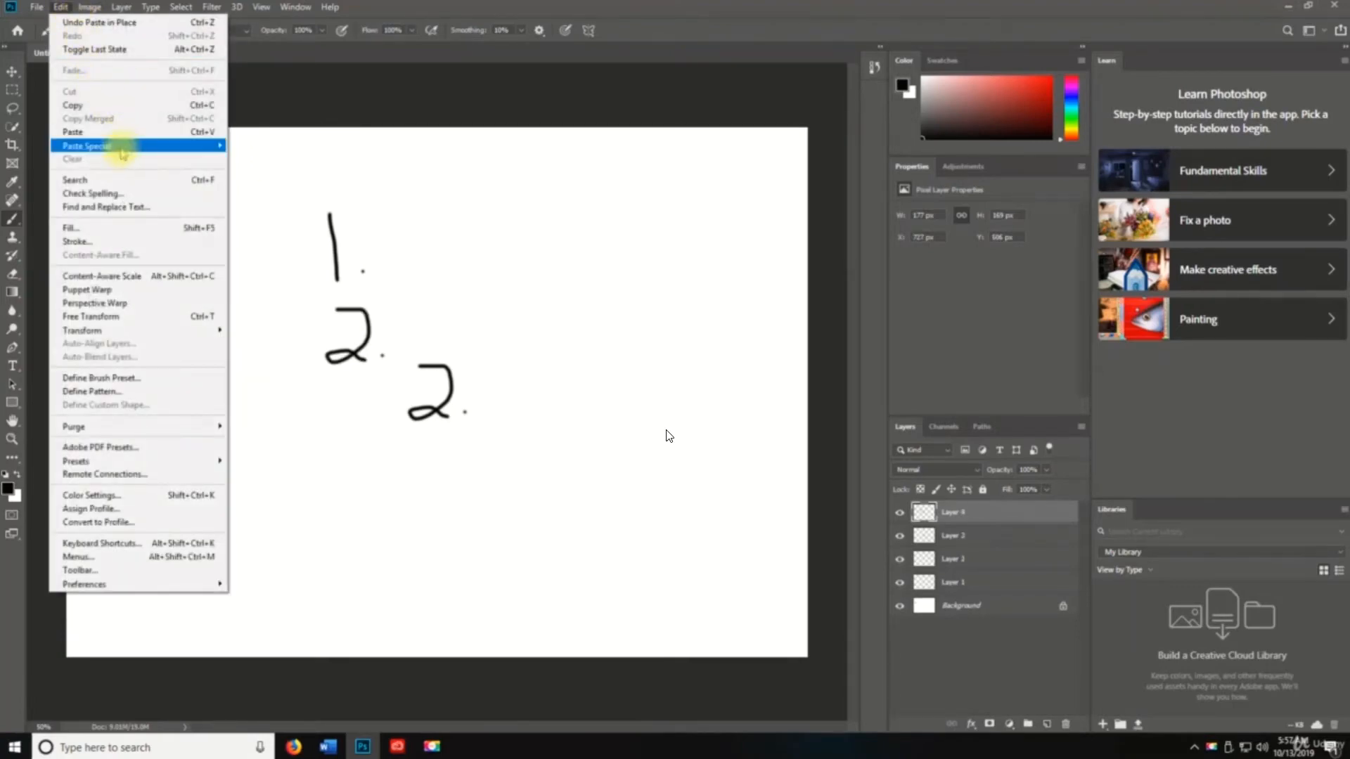
pyautogui.moveTo(112, 145)
pyautogui.click(265, 153)
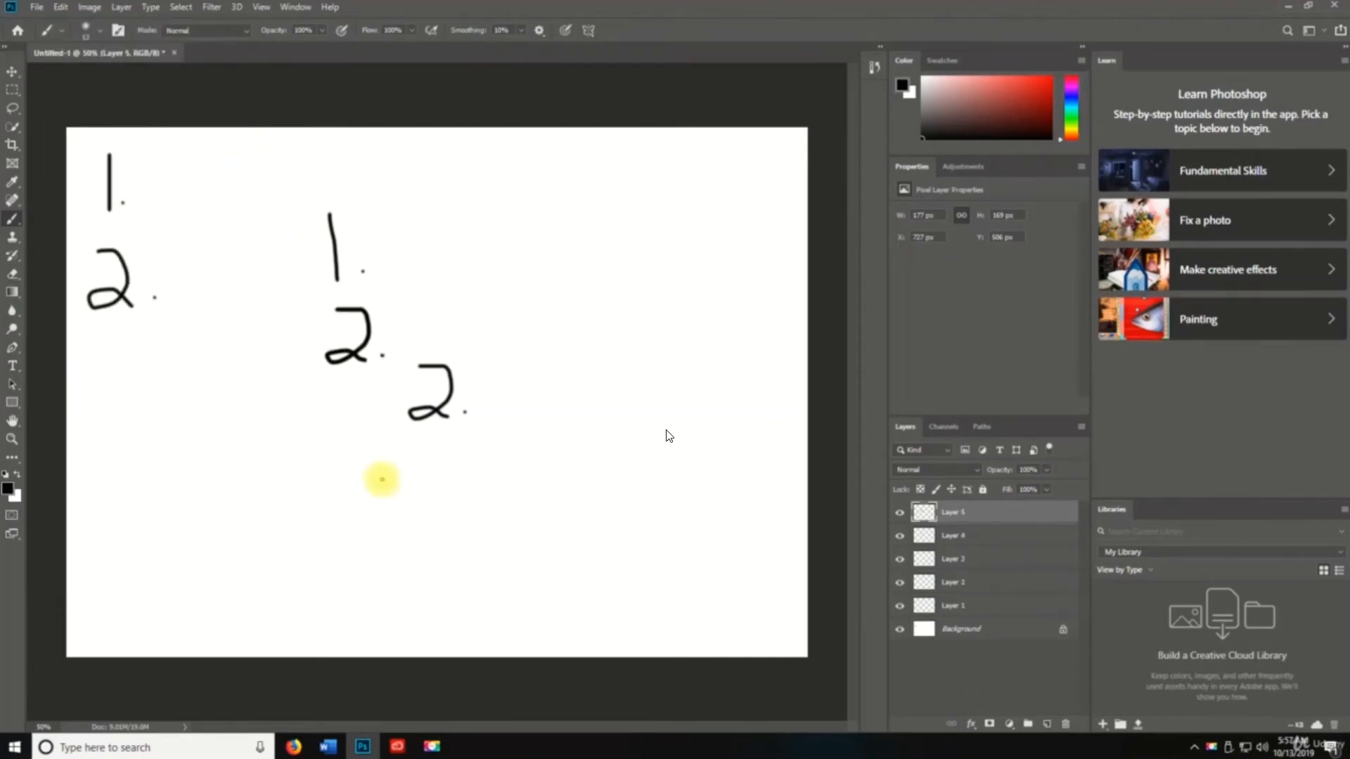
pyautogui.press('v')
pyautogui.moveTo(355, 356); pyautogui.dragTo(253, 390)
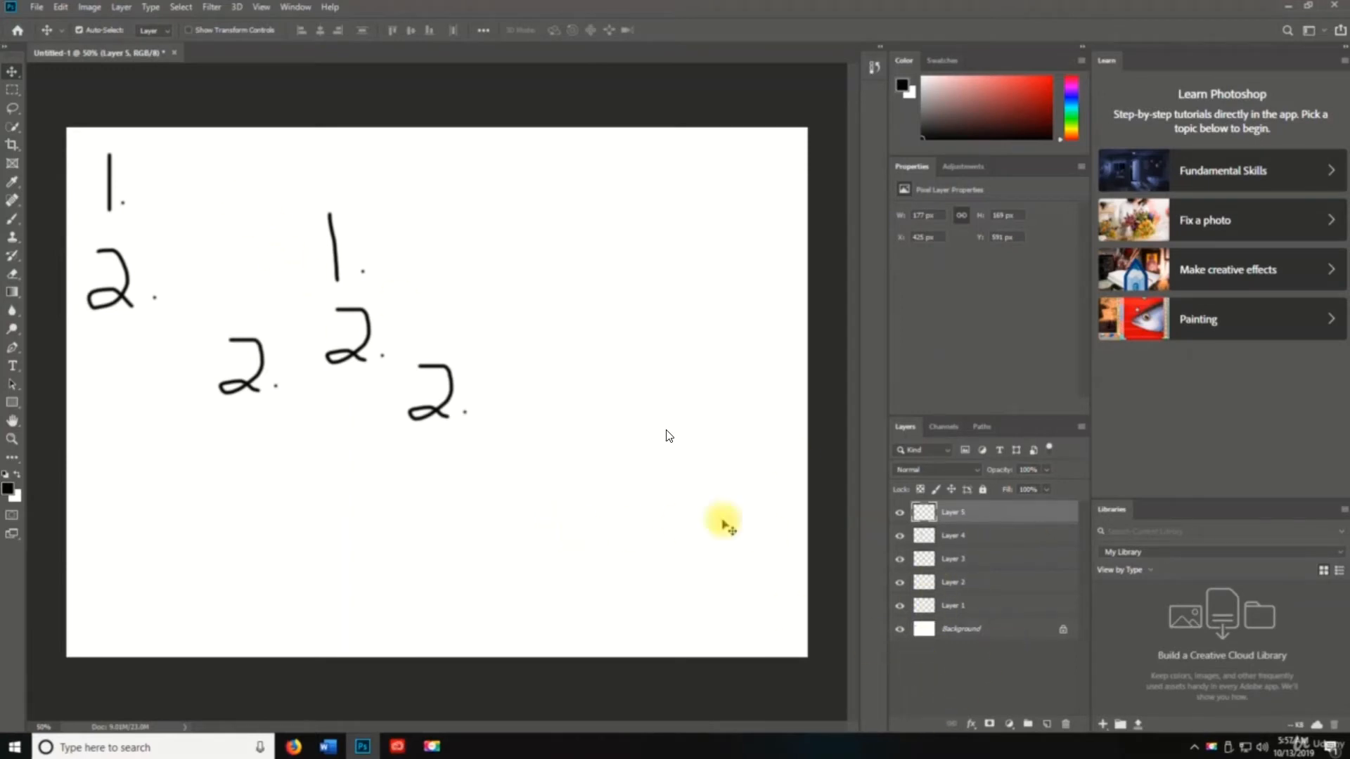
# Open the Search panel and browse its Photoshop, Learn, Stock and Lr Photos tabs, then close it.
pyautogui.click(60, 7)
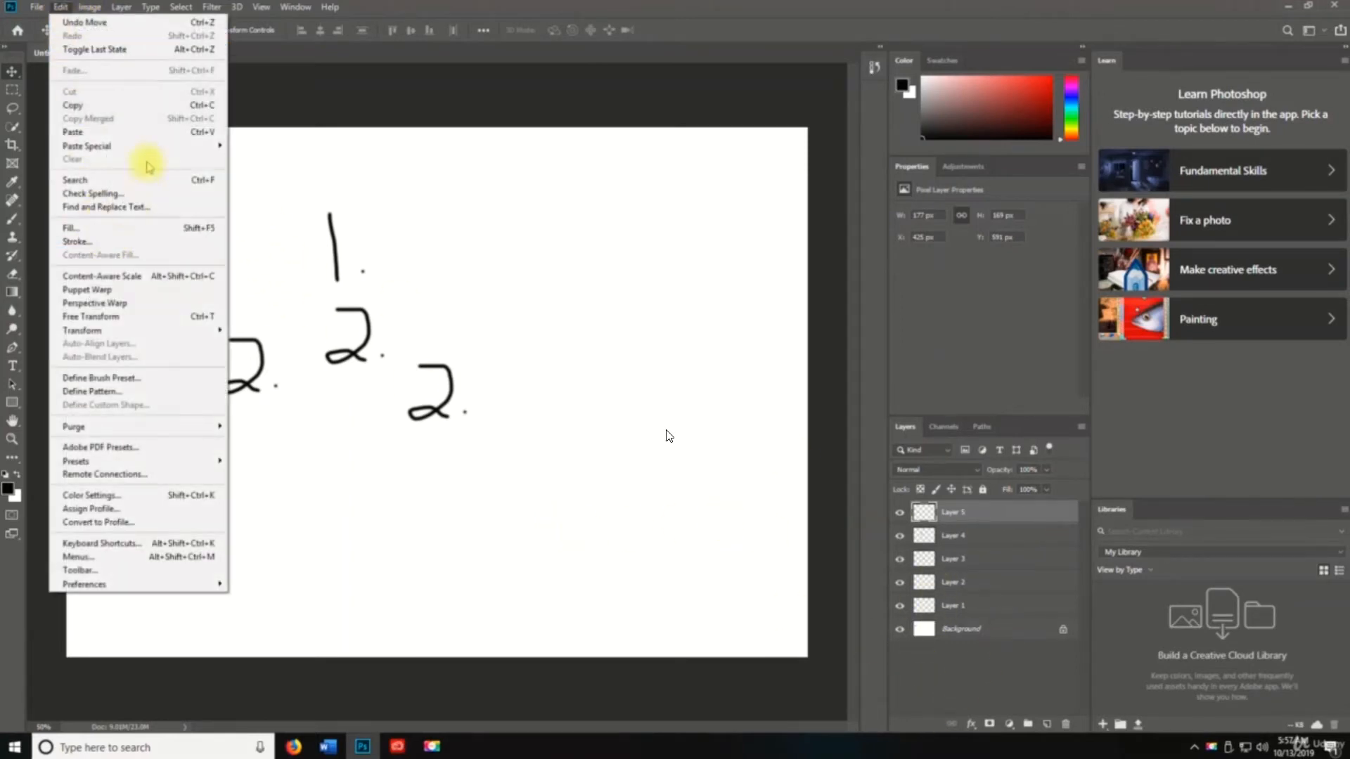
pyautogui.click(130, 180)
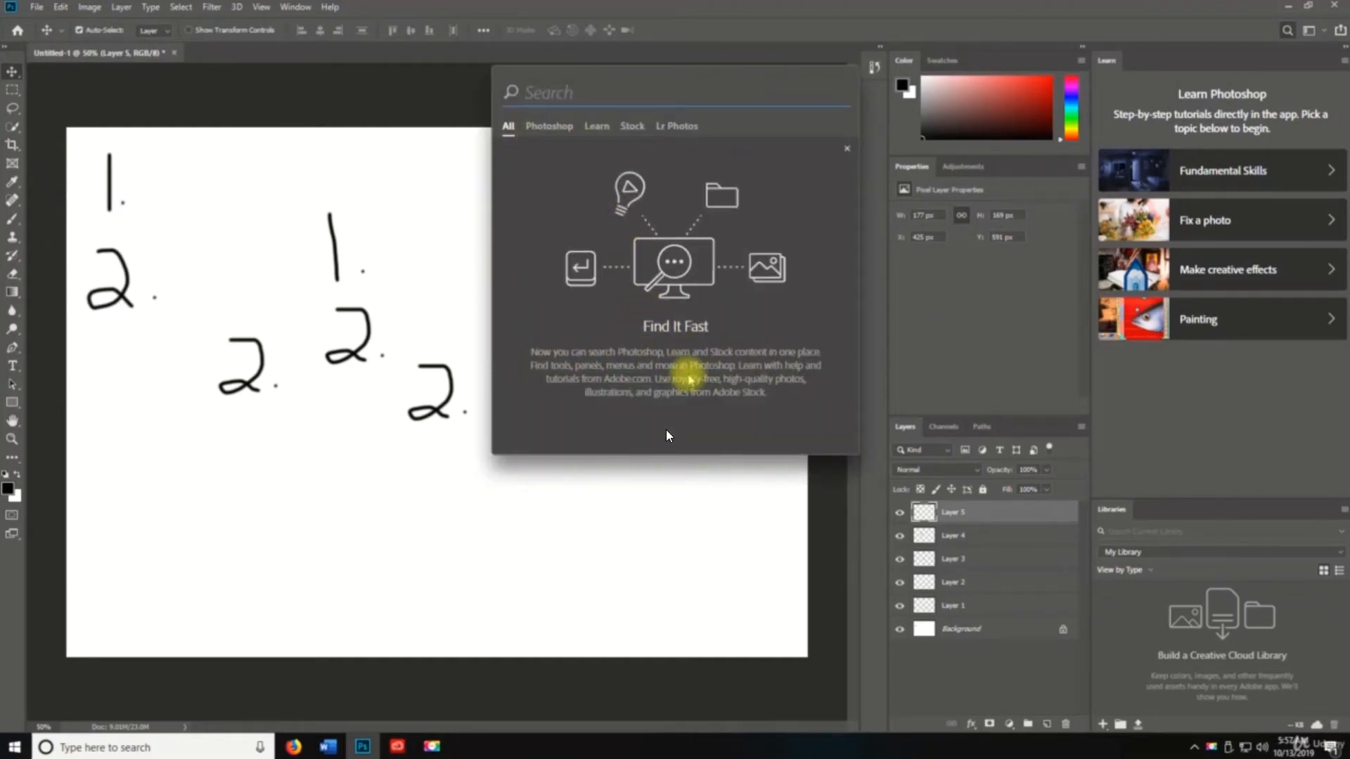
pyautogui.click(548, 127)
pyautogui.click(597, 126)
pyautogui.click(631, 127)
pyautogui.click(676, 127)
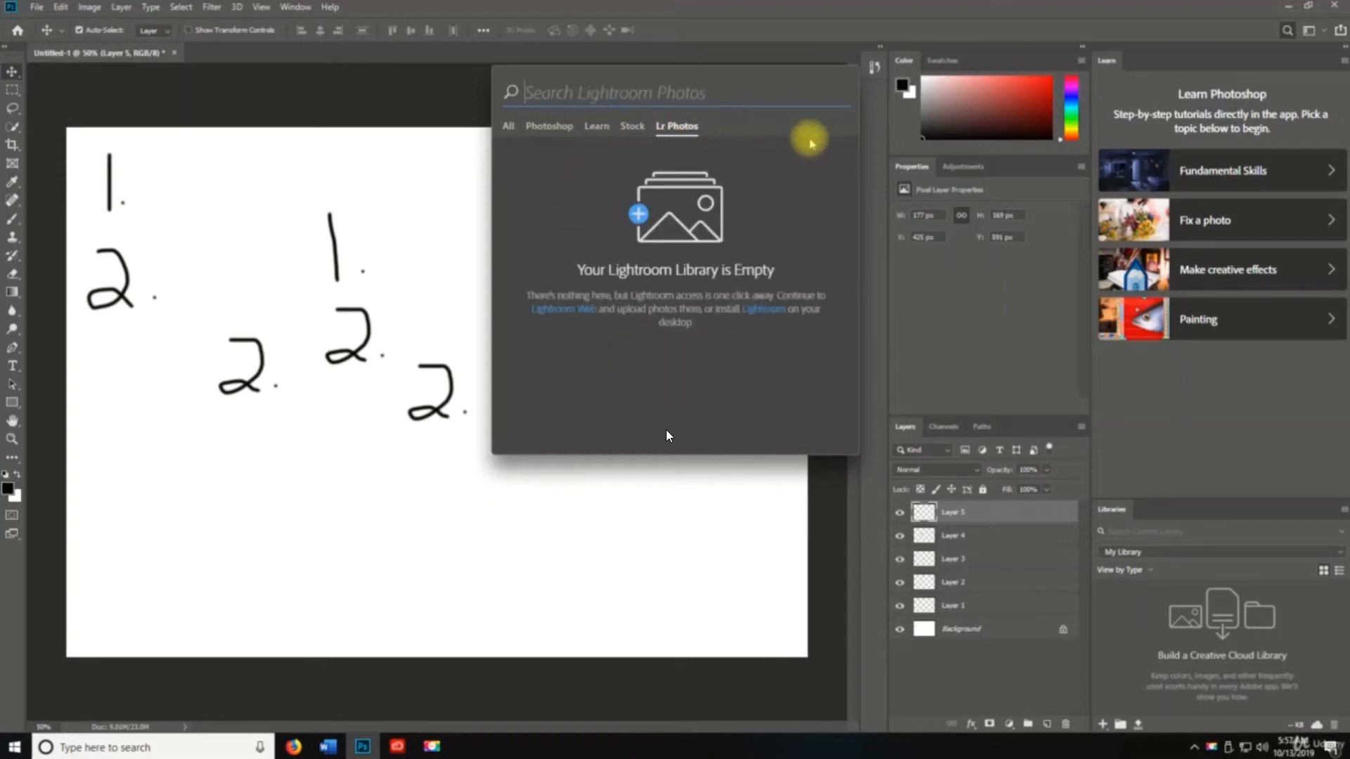
pyautogui.rightClick(305, 166)
pyautogui.click(175, 115)
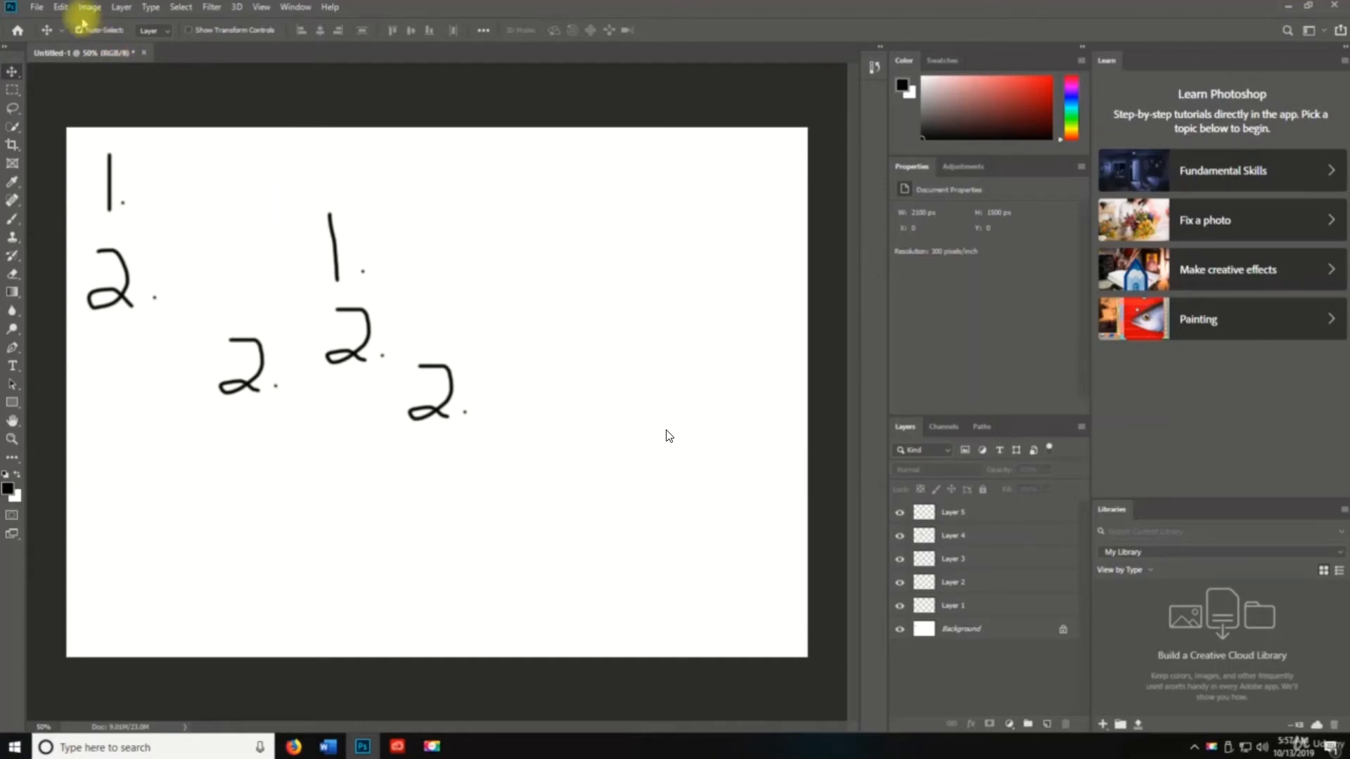
pyautogui.click(61, 7)
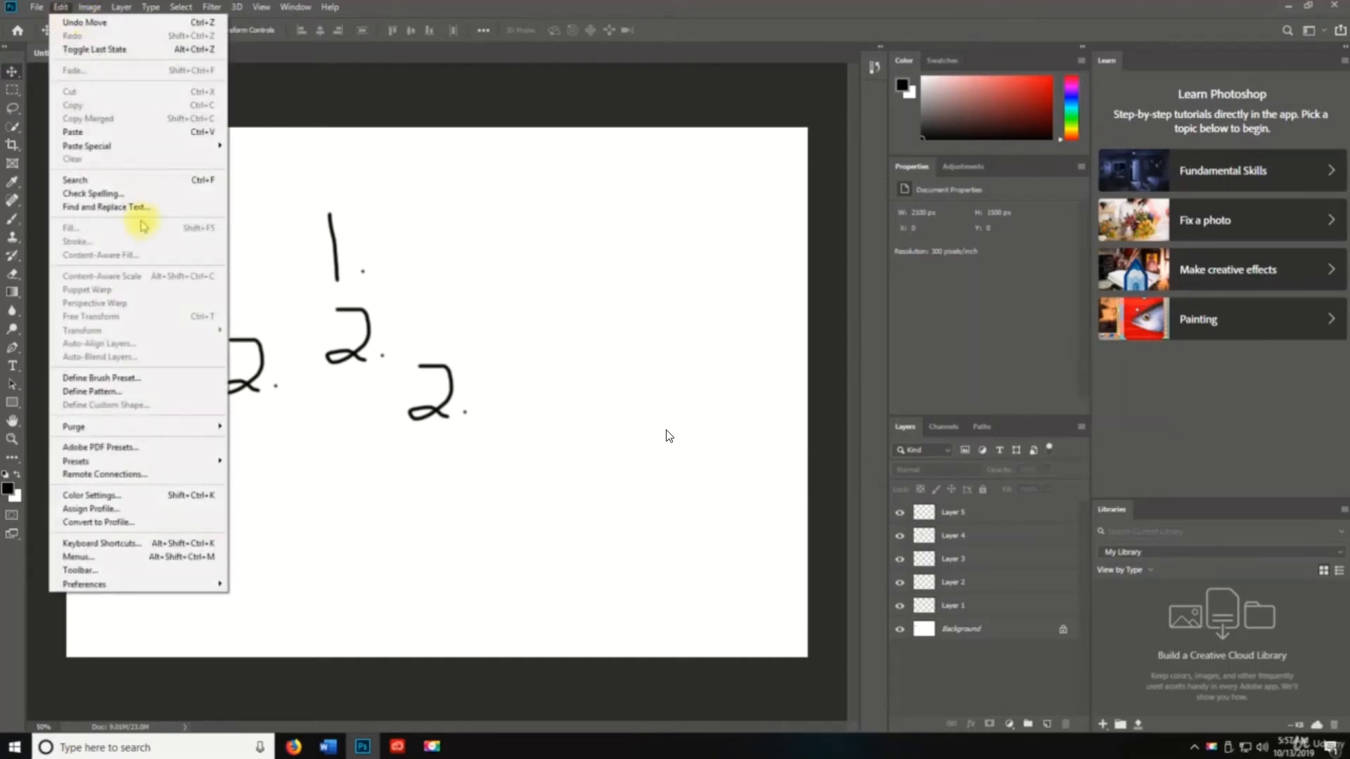
pyautogui.click(107, 196)
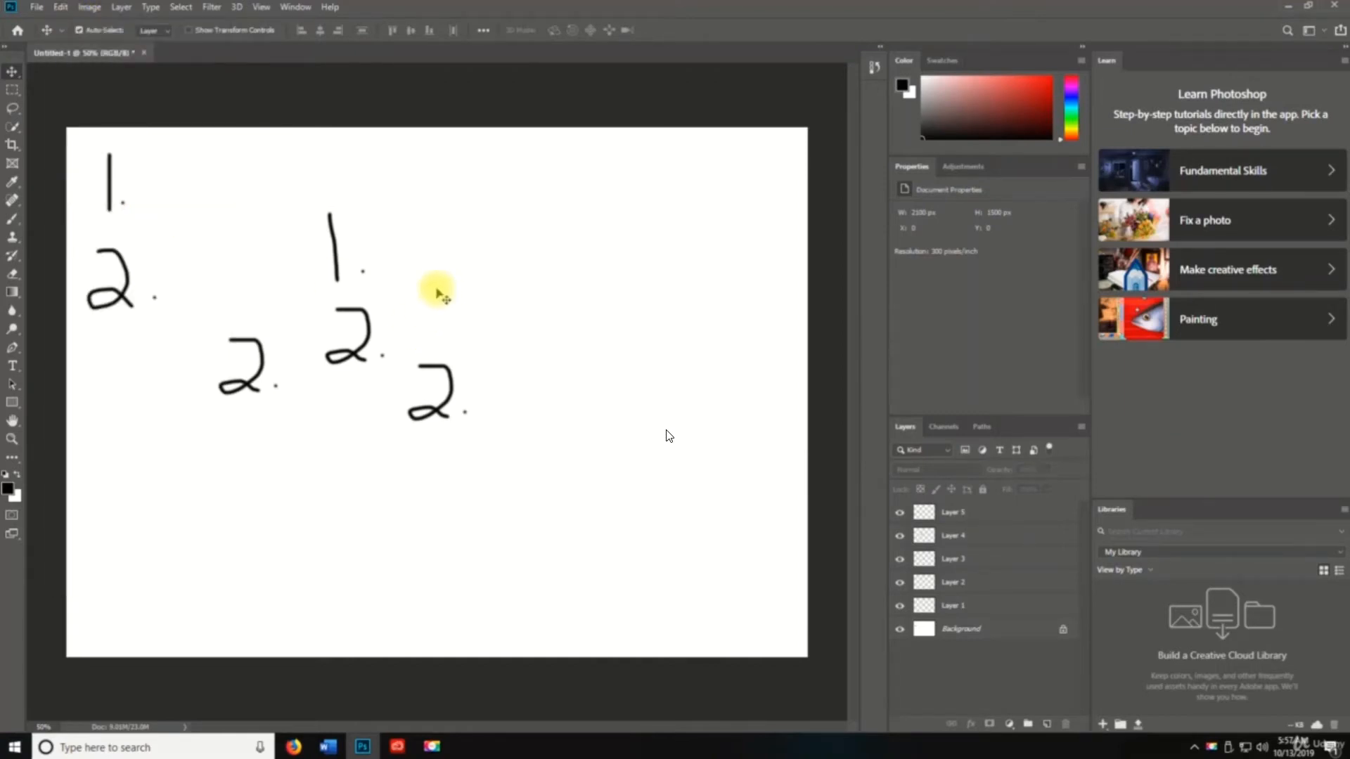
pyautogui.click(57, 8)
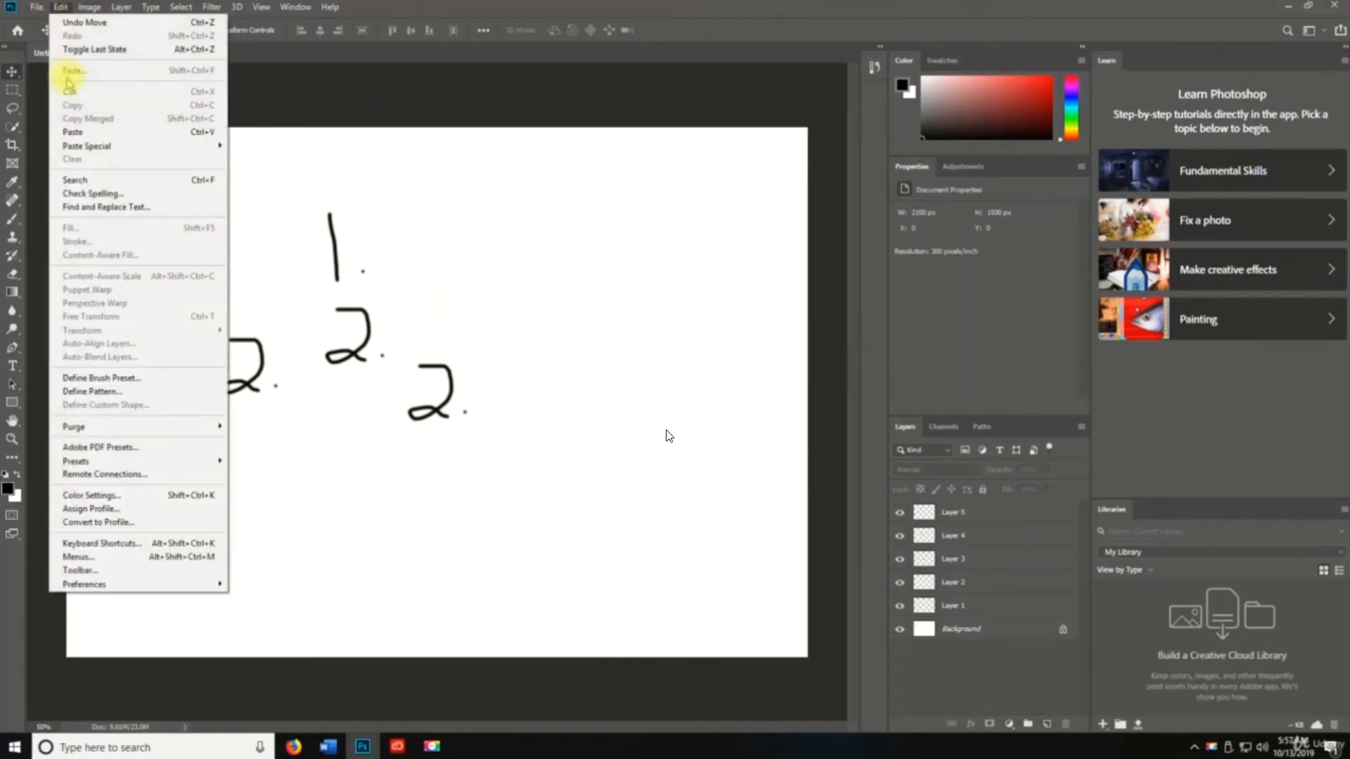
pyautogui.click(104, 211)
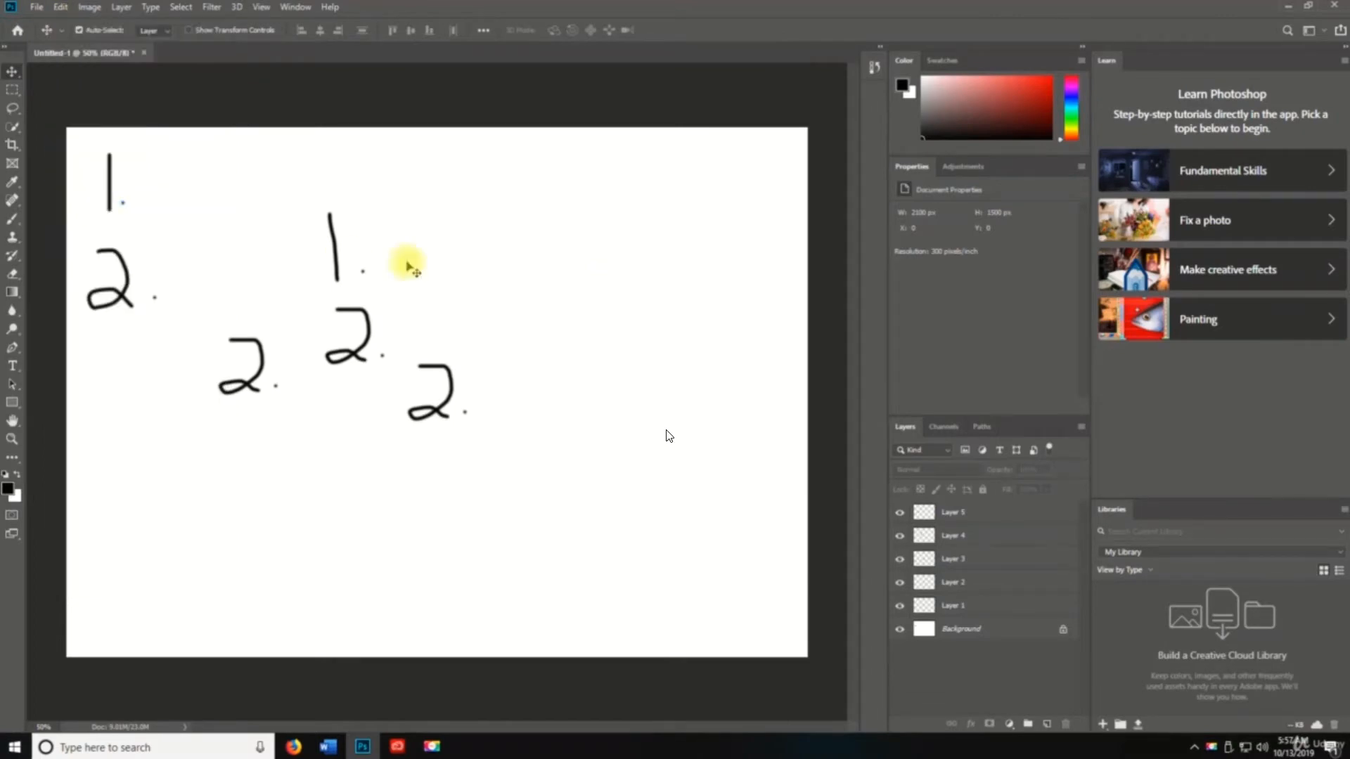
pyautogui.click(60, 8)
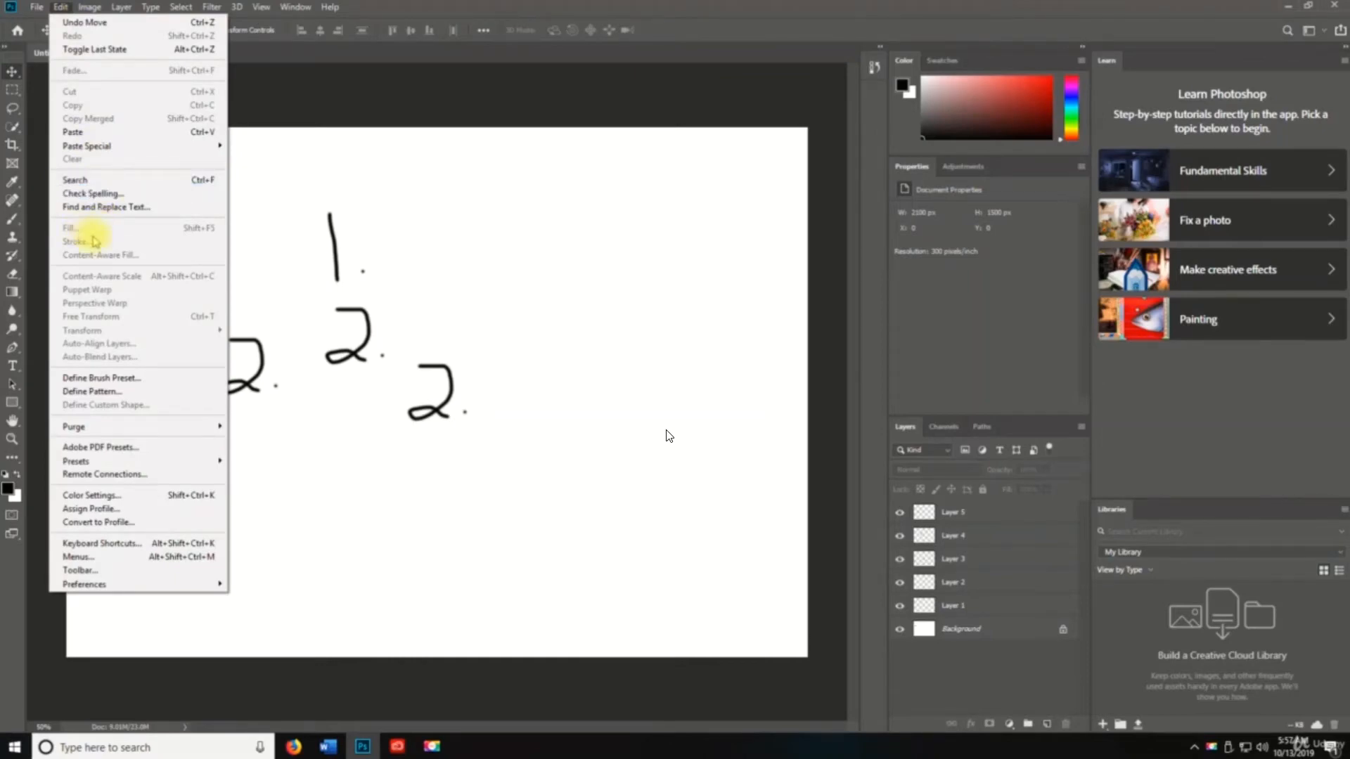
pyautogui.press('Escape')
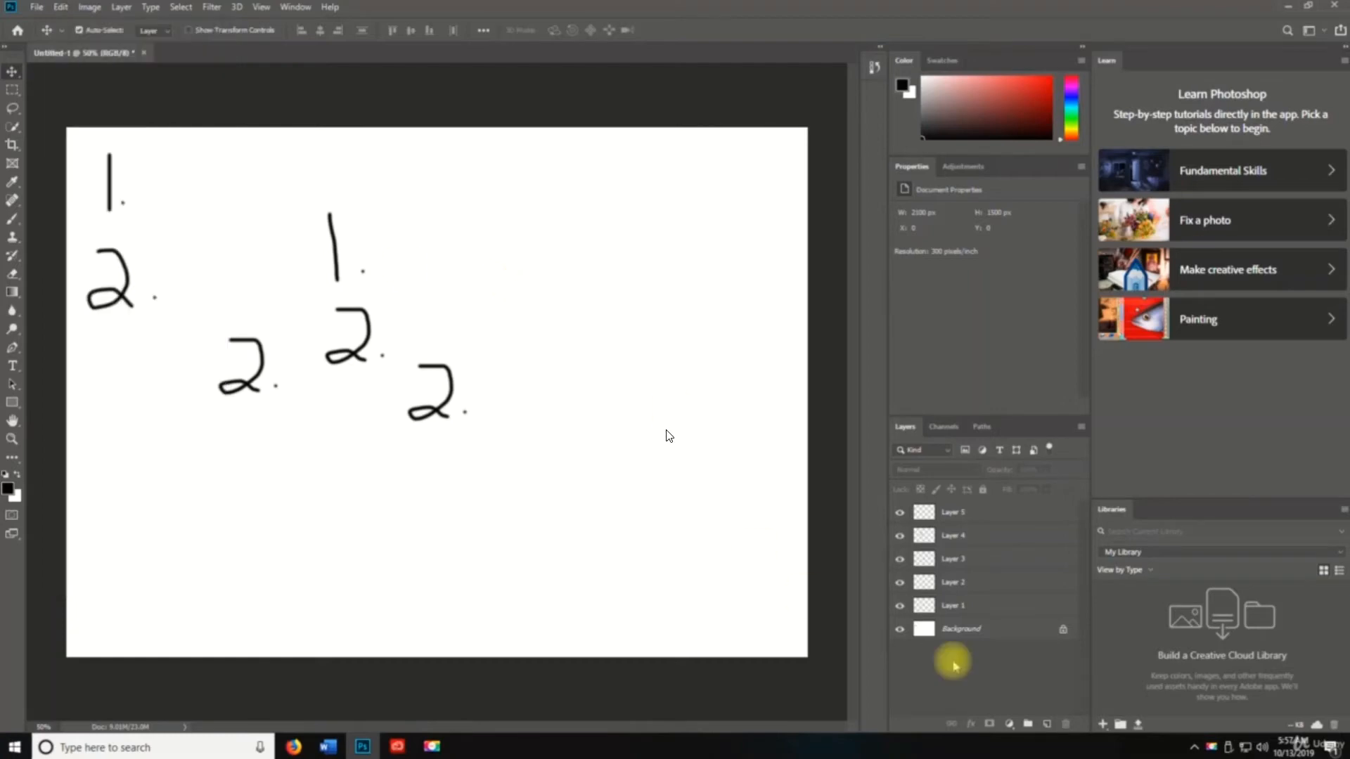
# Unlock the Background into a regular layer, then lock all properties of that Layer 0.
pyautogui.click(1063, 630)
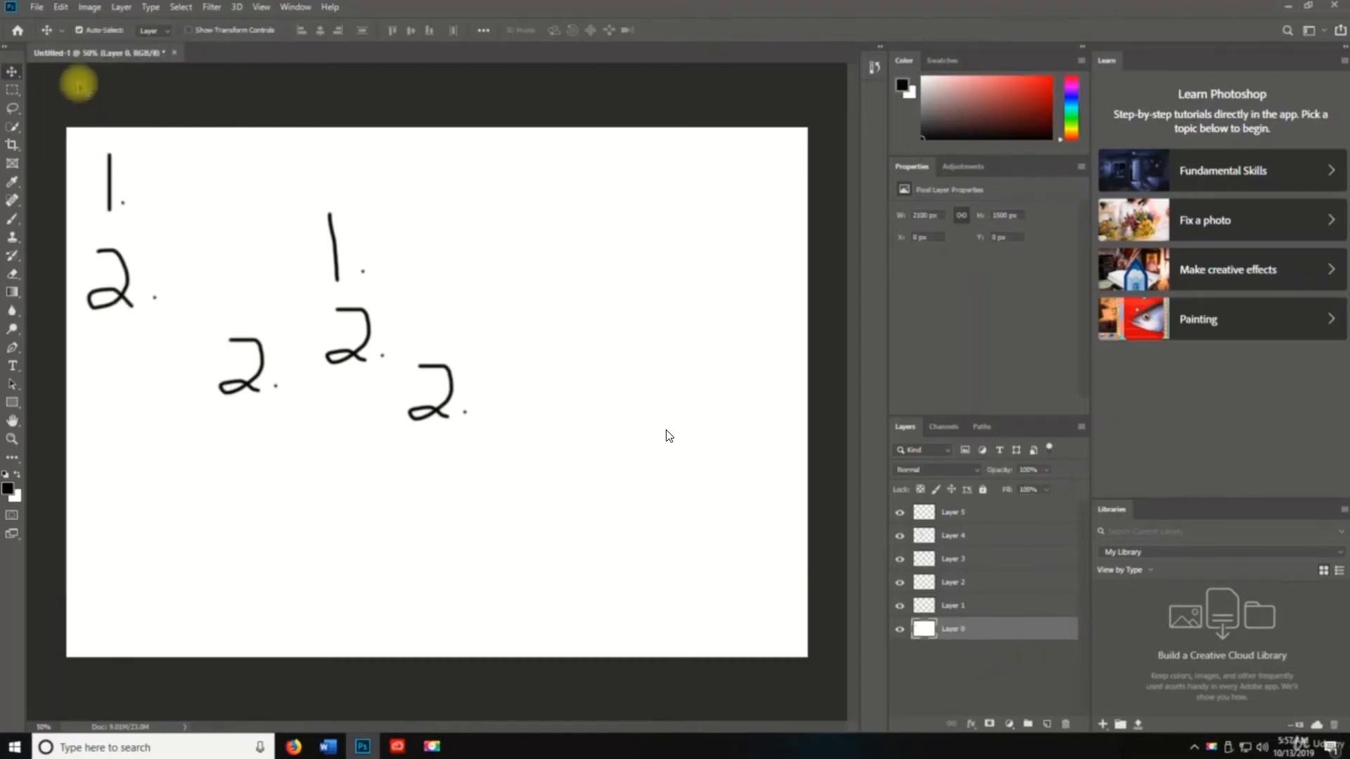
pyautogui.click(61, 7)
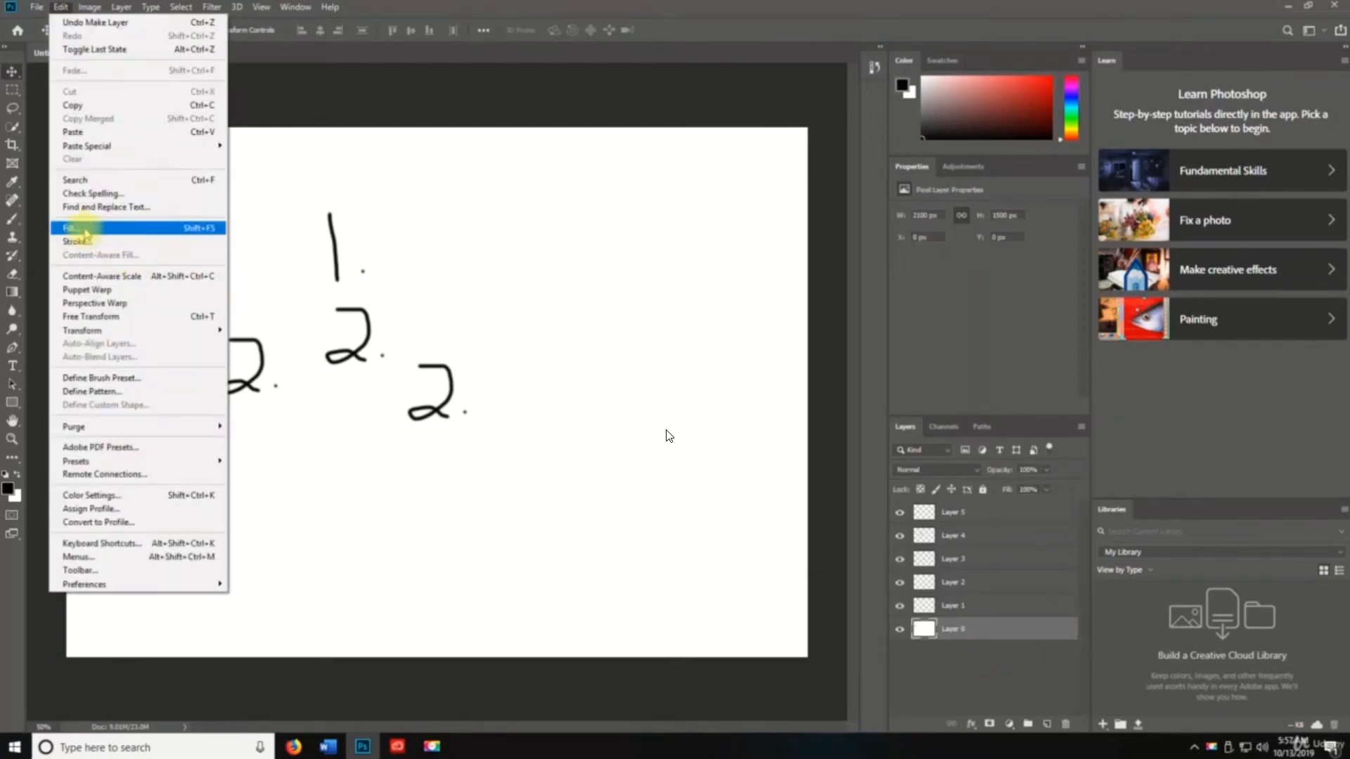
pyautogui.click(553, 472)
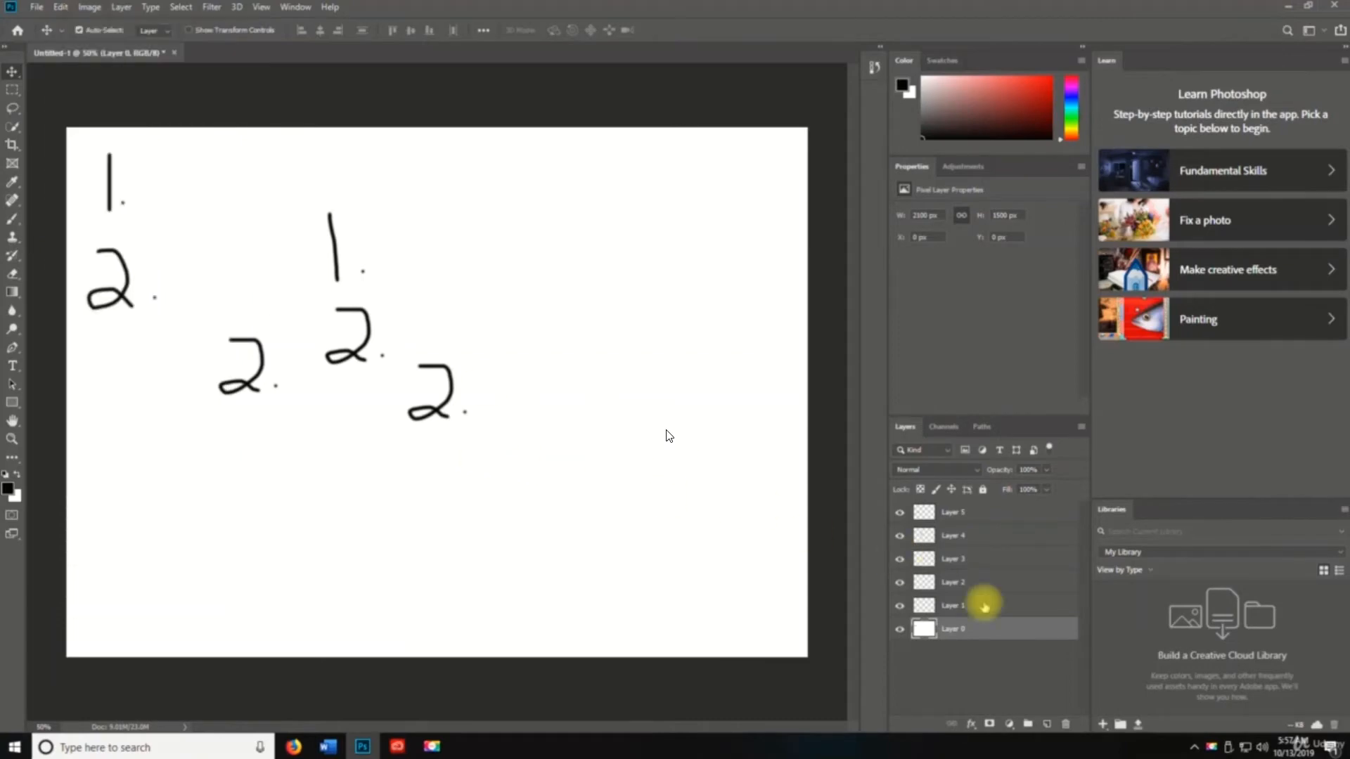
pyautogui.click(983, 489)
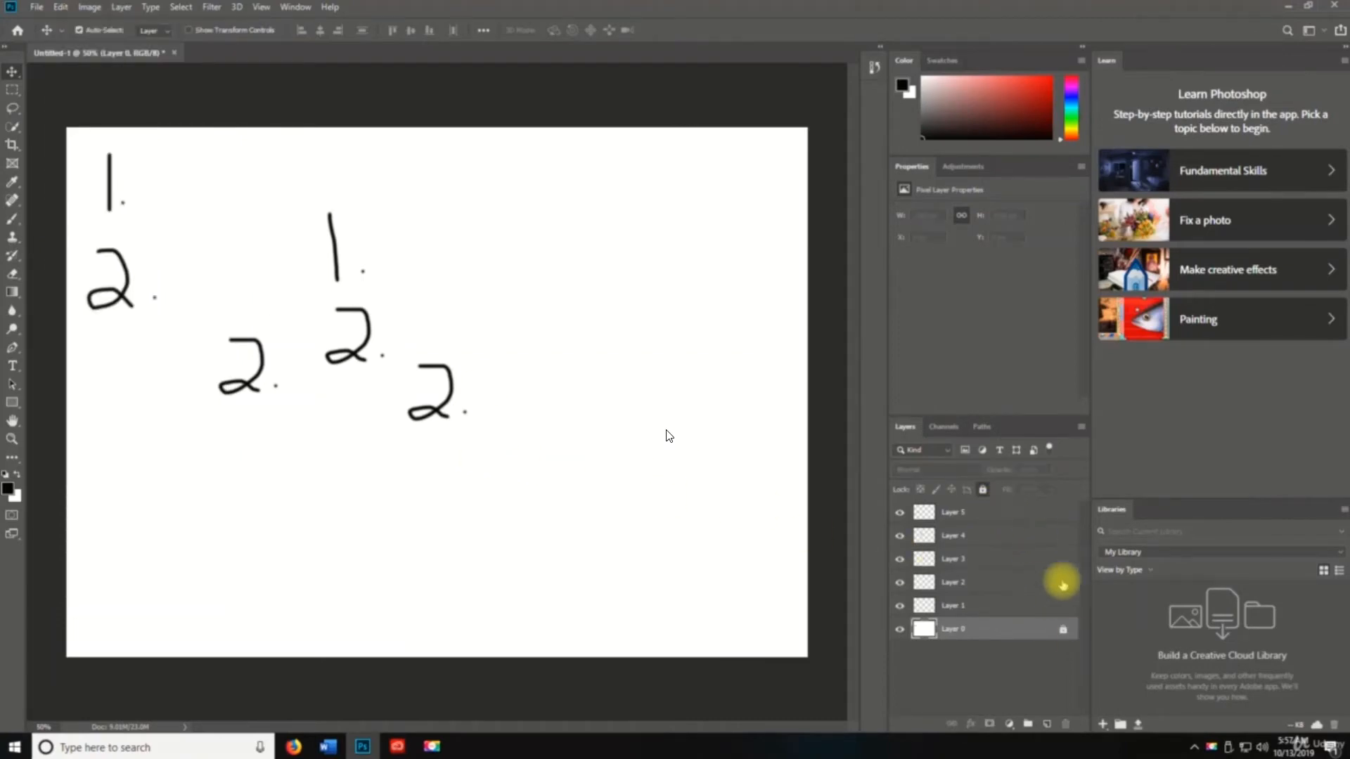
# Open the Layer Style dialog for Layer 0 and cancel it.
pyautogui.doubleClick(1062, 634)
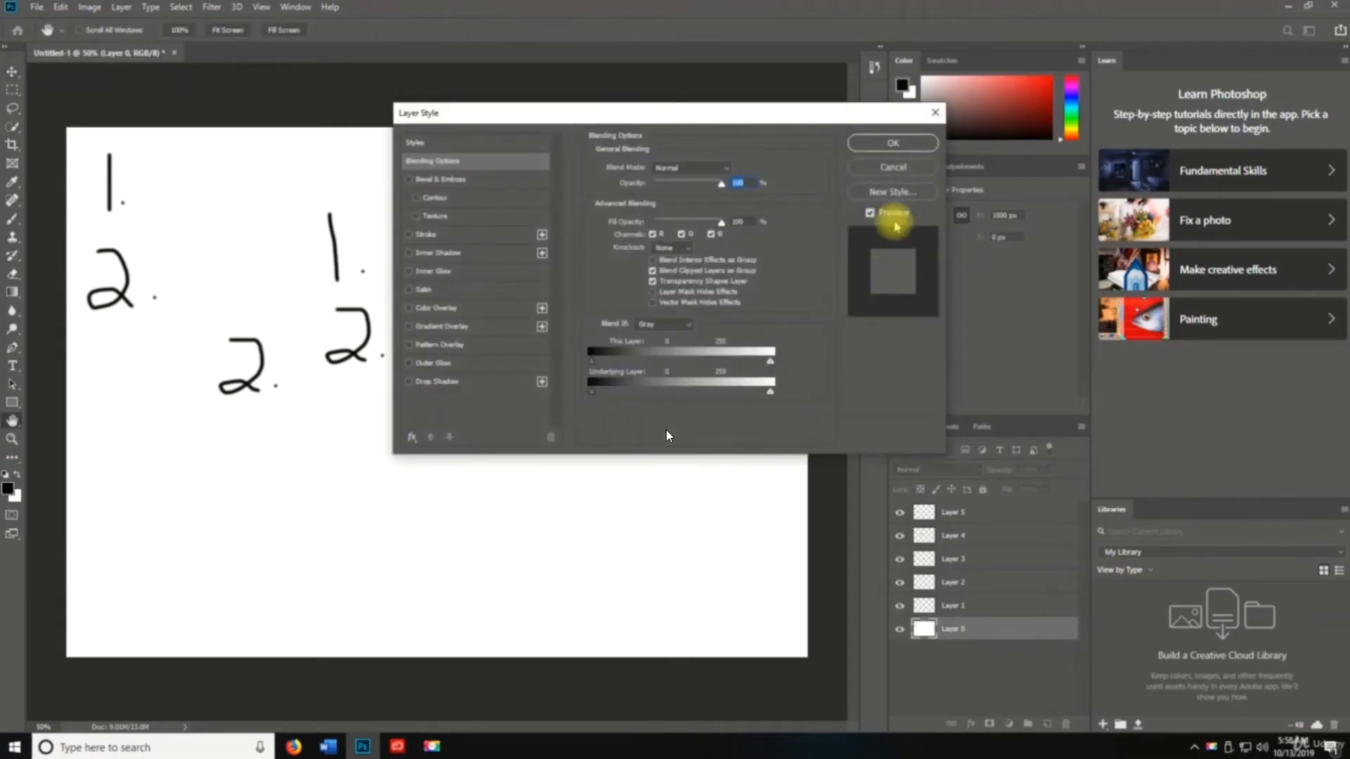
pyautogui.click(891, 168)
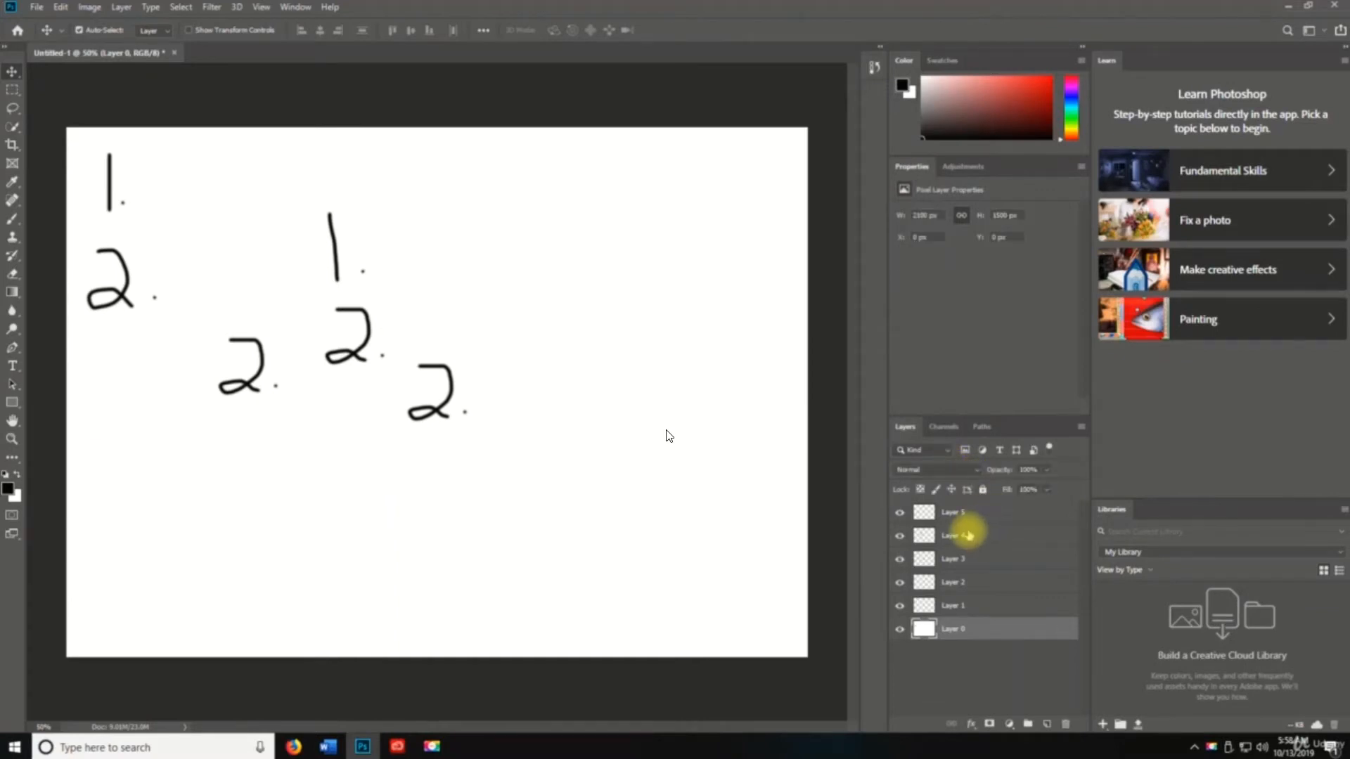
# Lock all properties of Layer 1, then unlock it again.
pyautogui.click(968, 603)
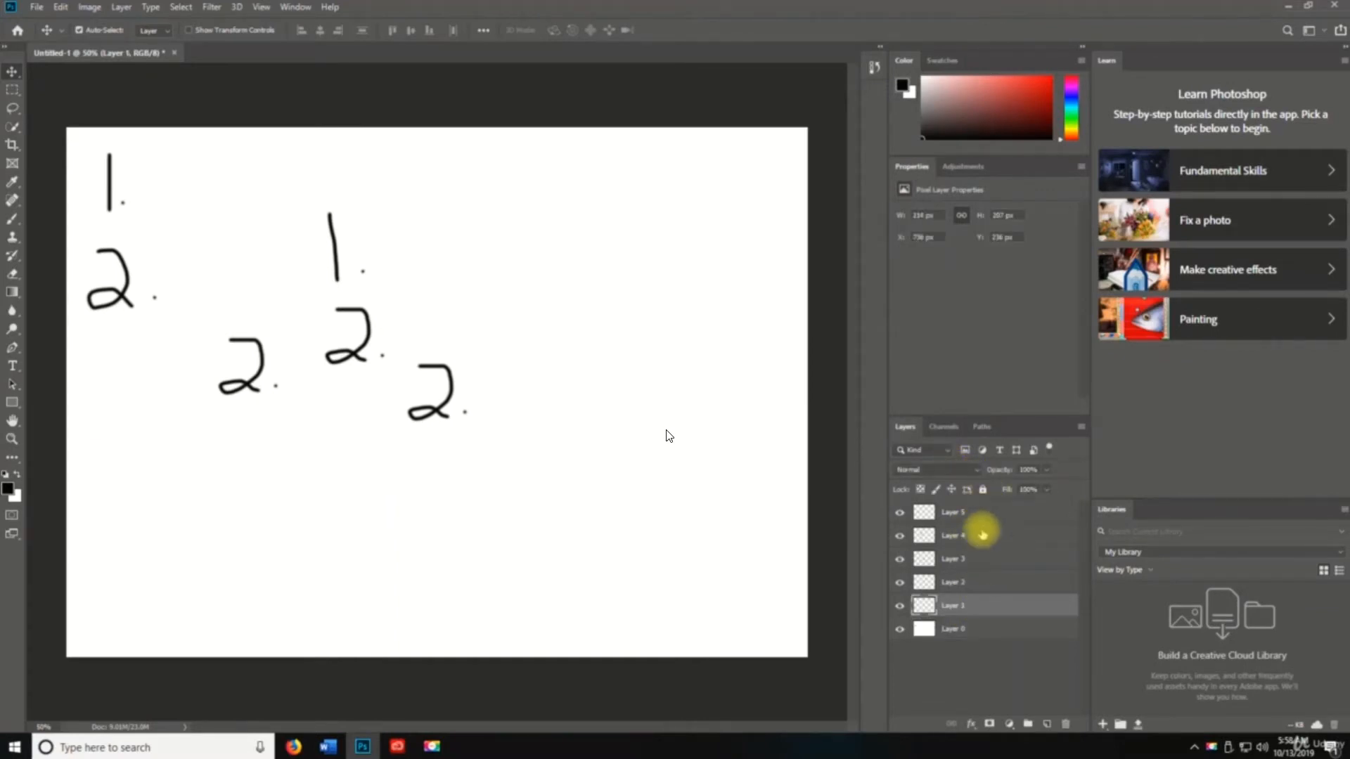
pyautogui.click(982, 491)
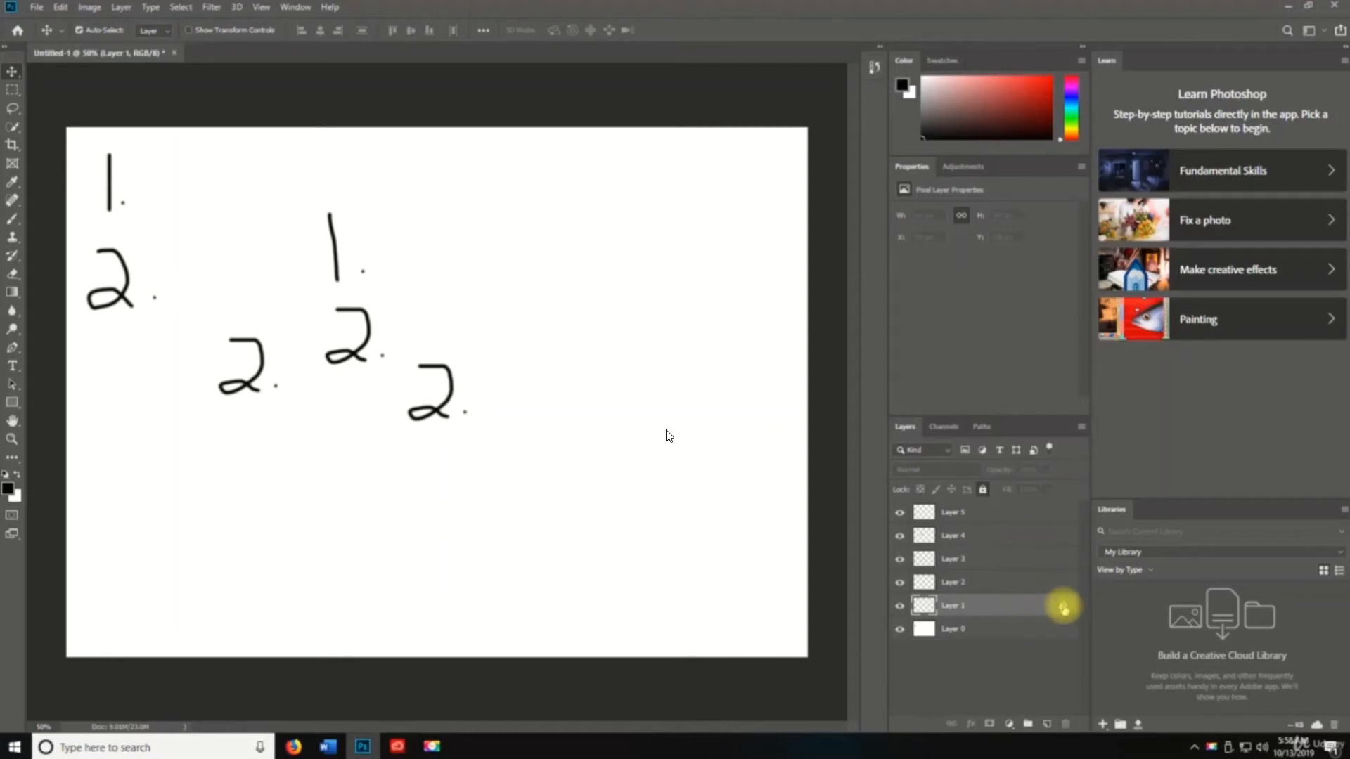
pyautogui.doubleClick(1062, 606)
pyautogui.click(888, 171)
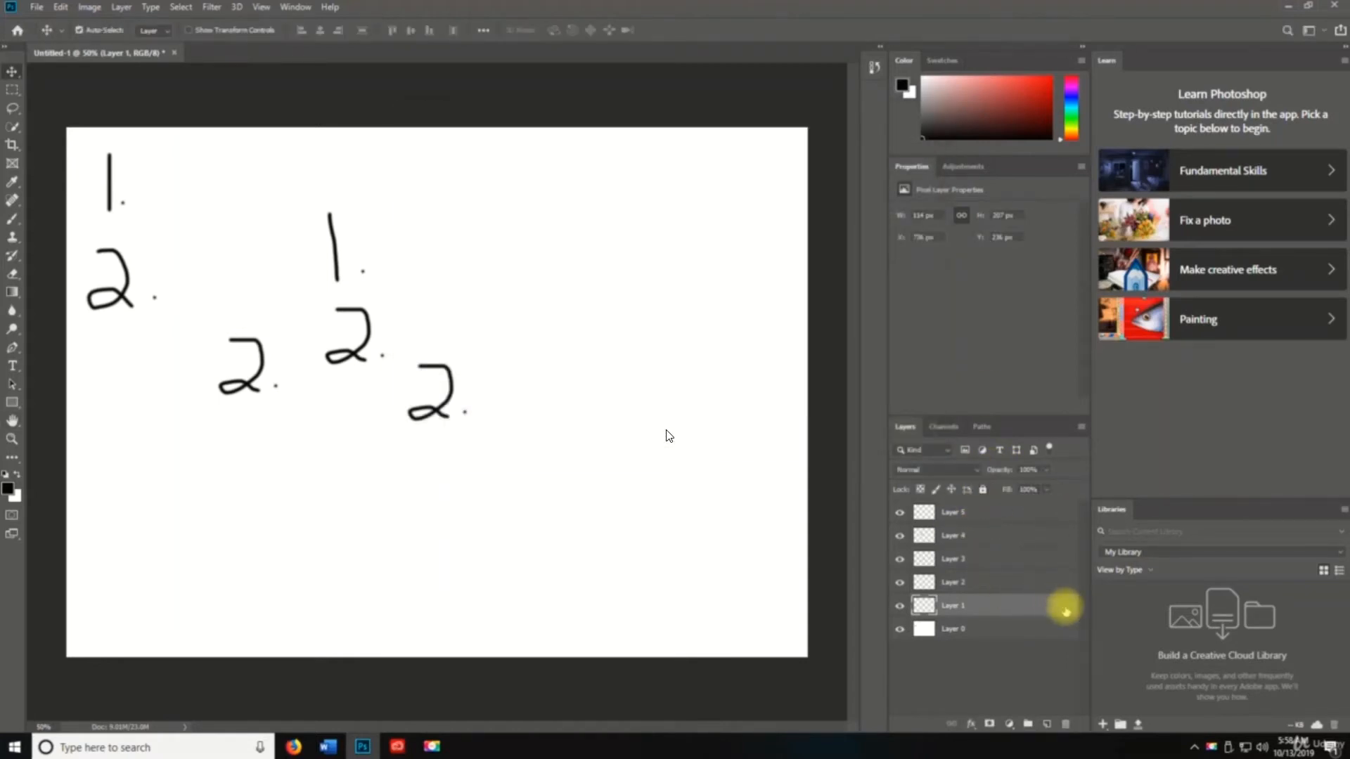
# Open the Fill dialog for Layer 0, switch its contents between Background Color and Foreground Color, and cancel it.
pyautogui.click(983, 631)
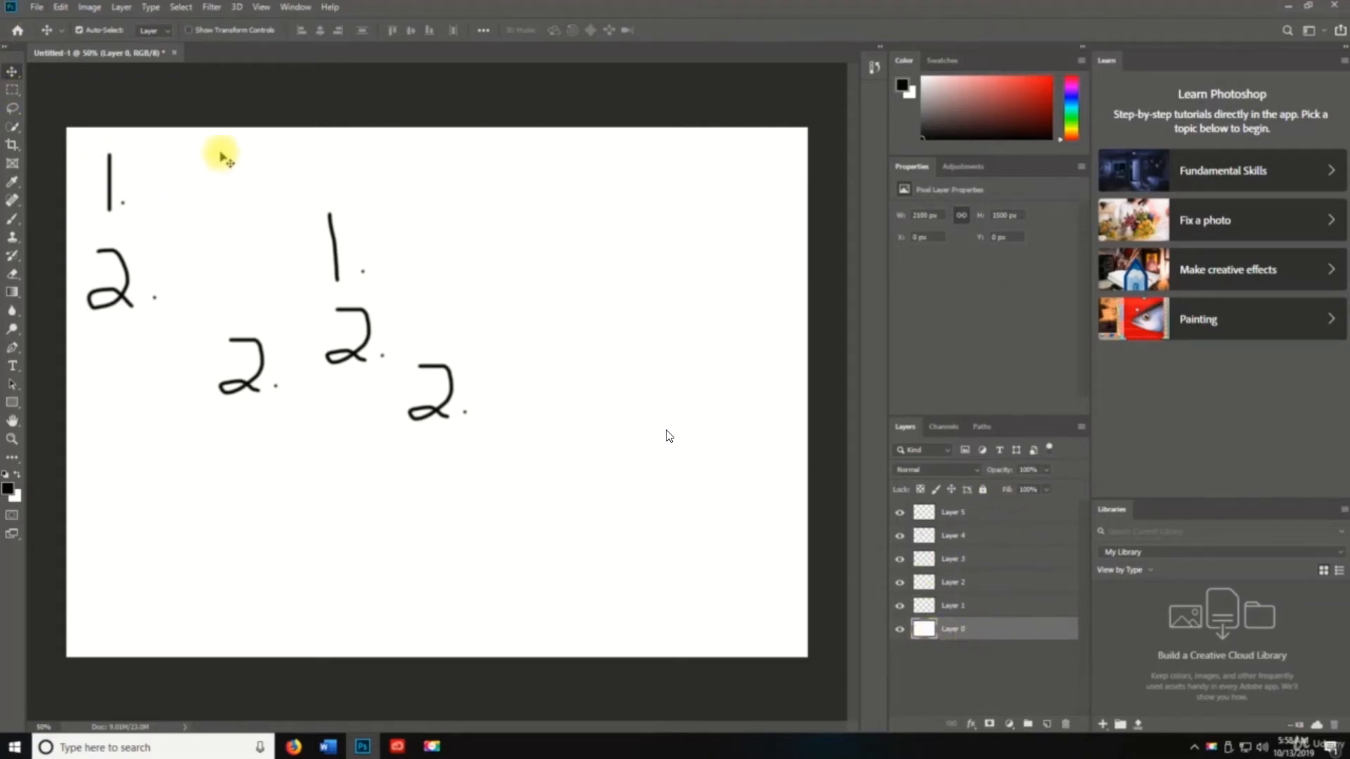
pyautogui.click(61, 8)
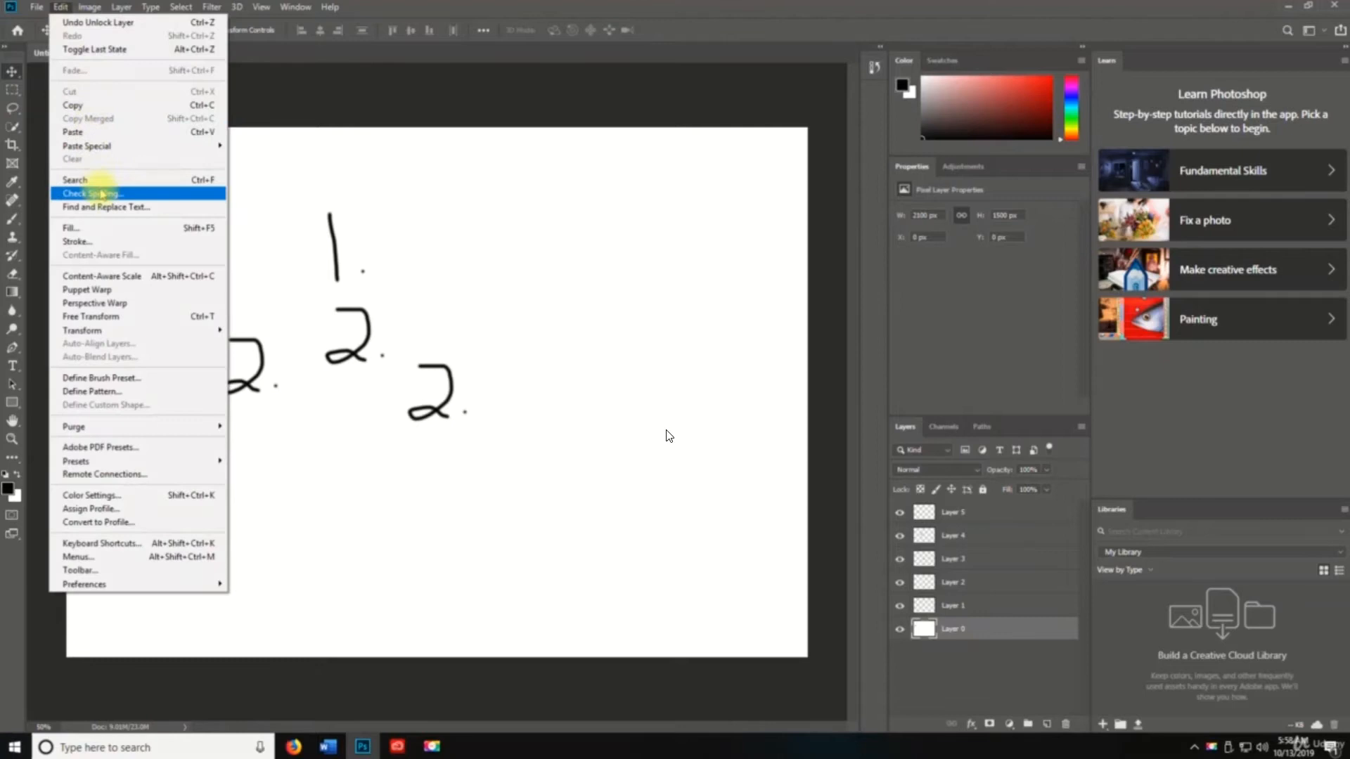
pyautogui.click(101, 229)
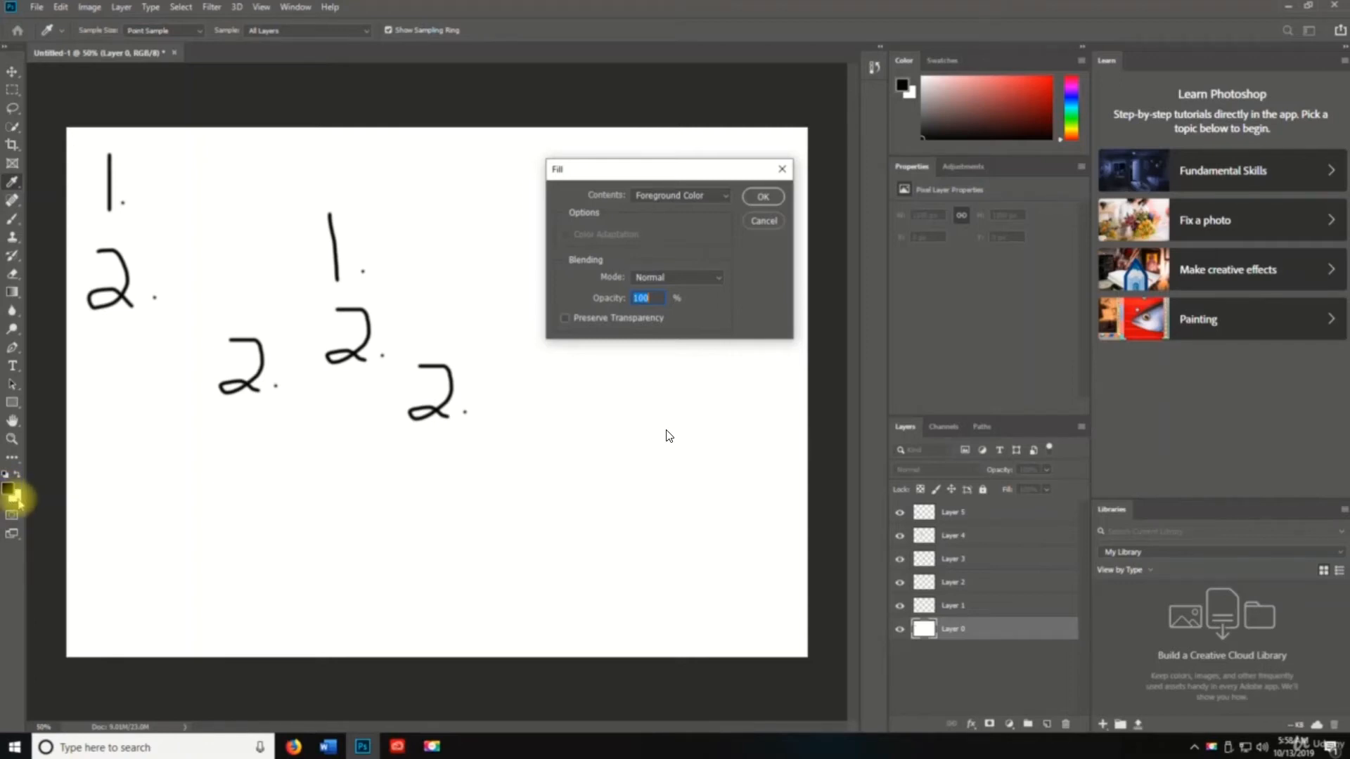
pyautogui.click(680, 196)
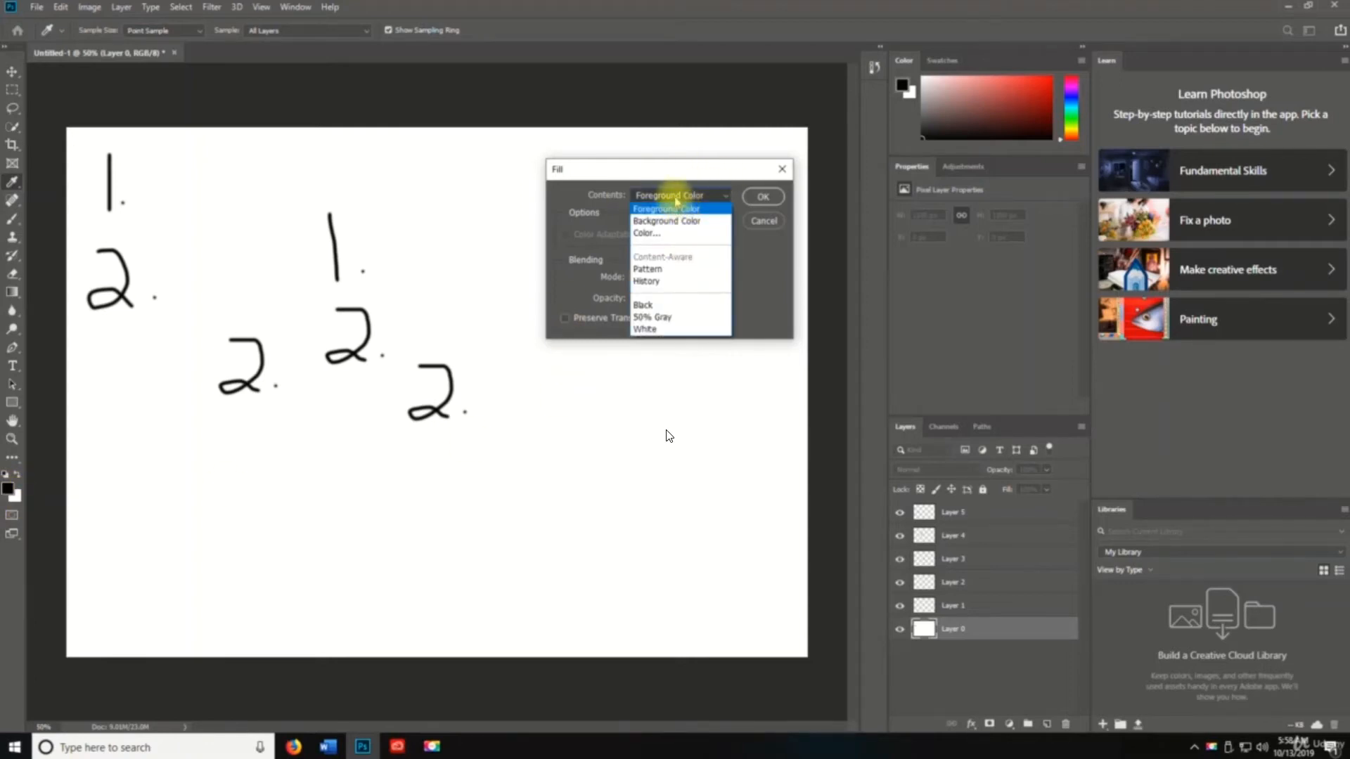
pyautogui.press('Down')
pyautogui.press('Return')
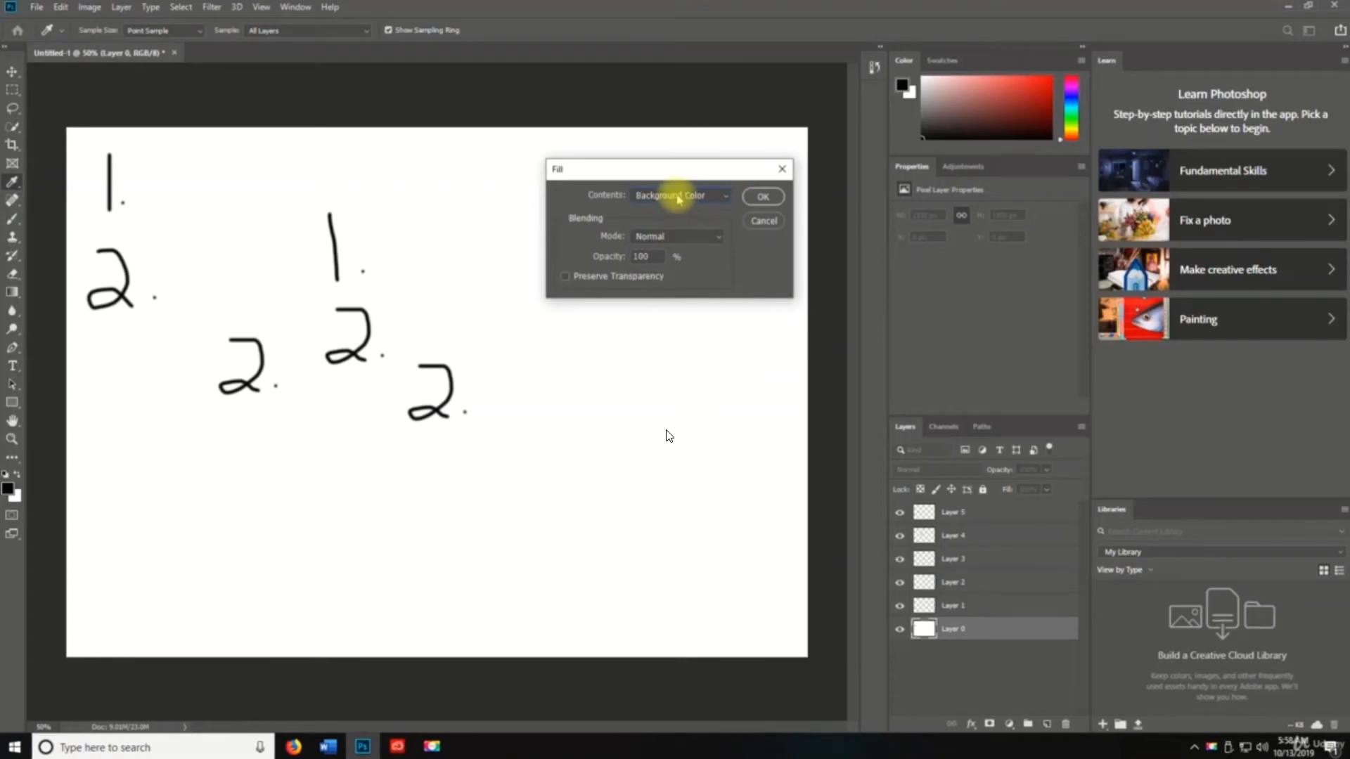
pyautogui.click(679, 198)
pyautogui.click(680, 209)
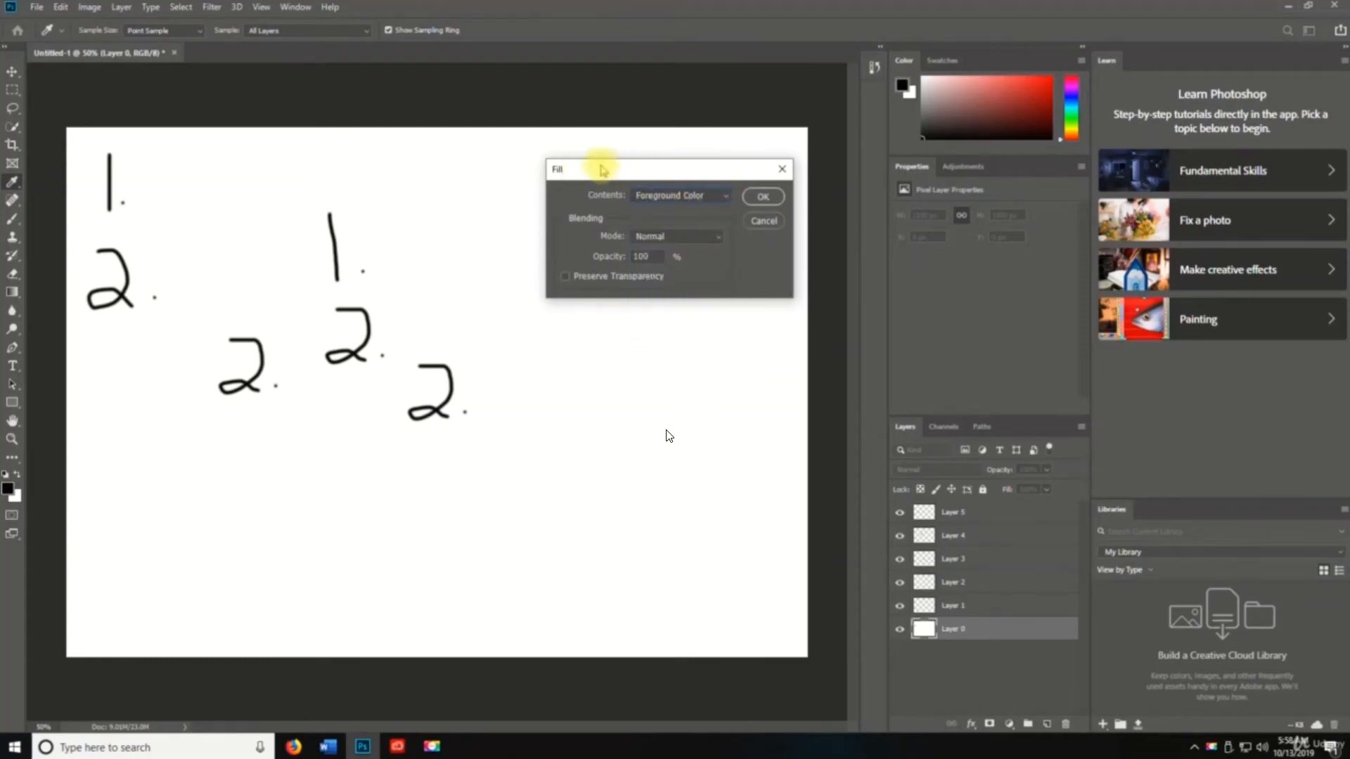
pyautogui.moveTo(588, 169); pyautogui.dragTo(532, 168)
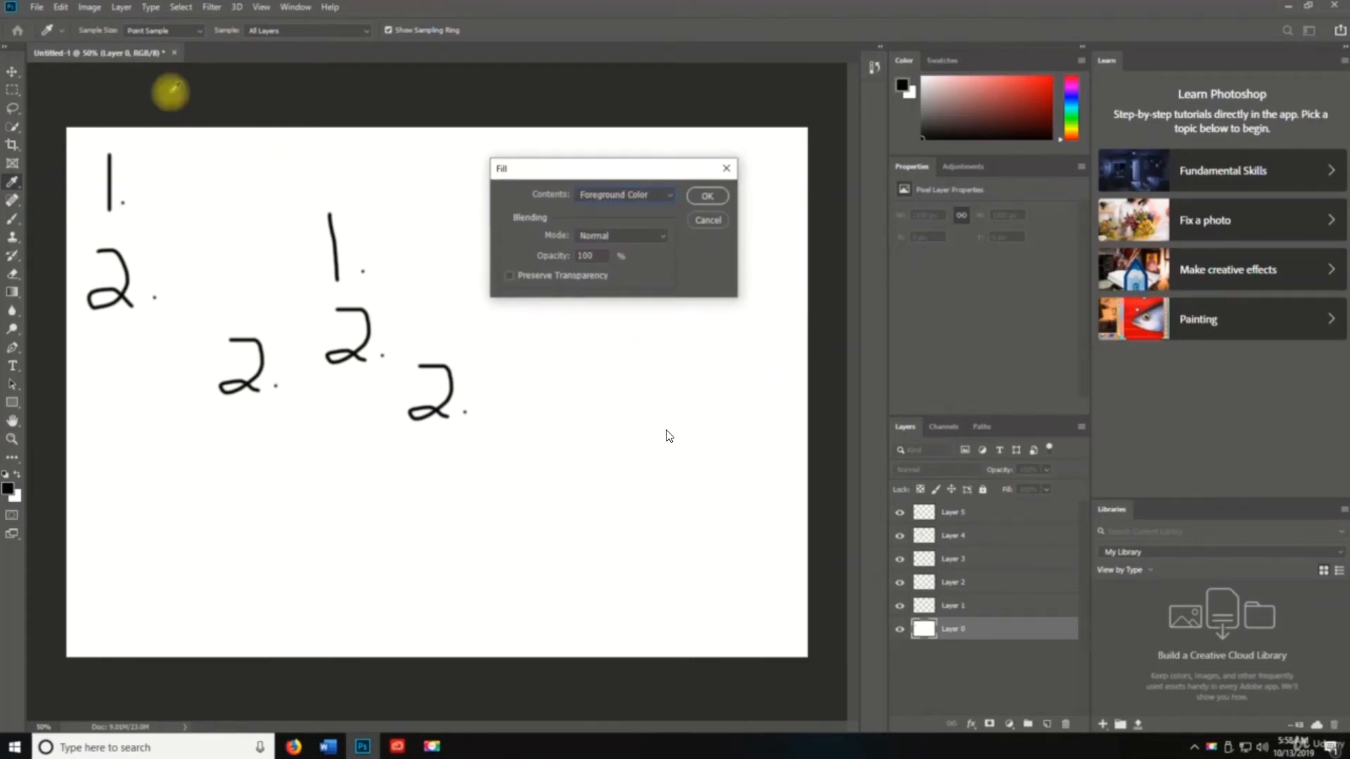
pyautogui.click(720, 222)
# Try applying a 1 px center Stroke in black to Layer 0 through the Stroke dialog.
pyautogui.click(62, 10)
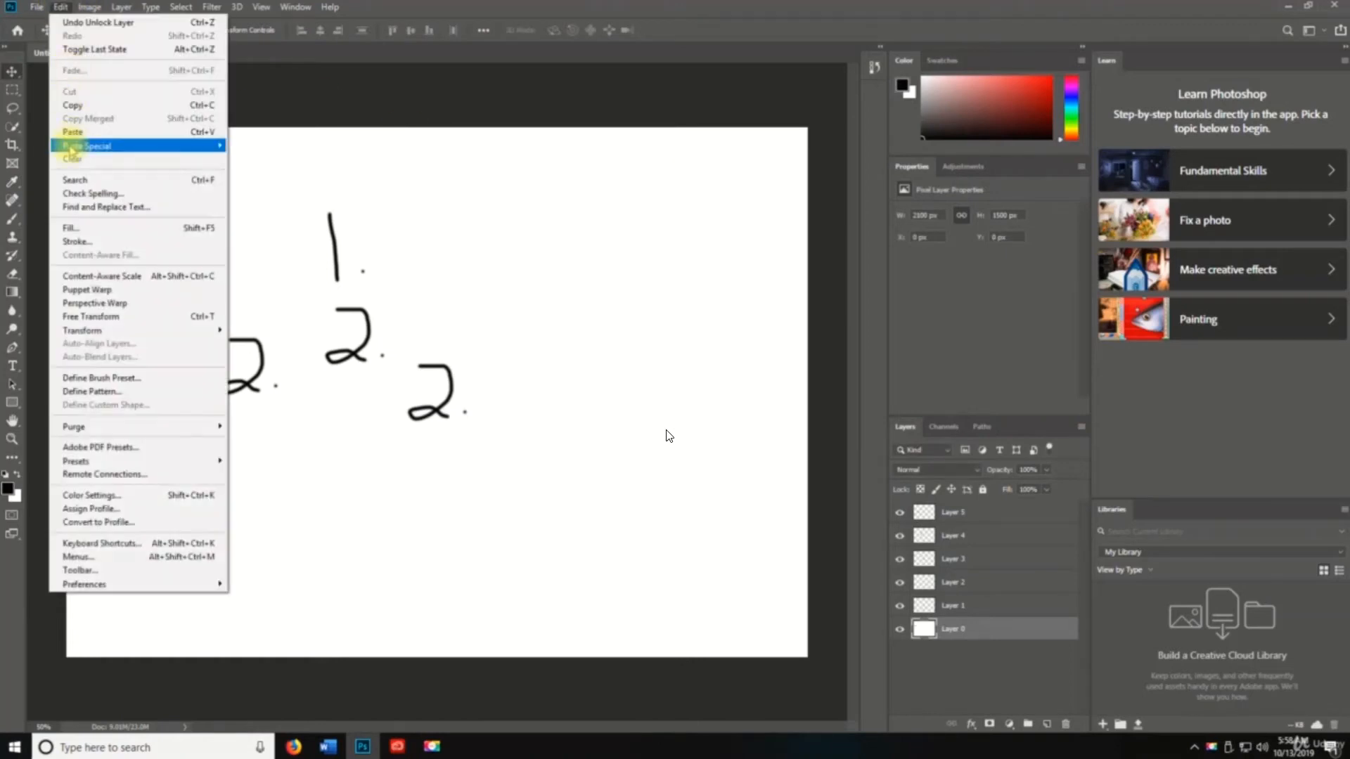
pyautogui.click(88, 242)
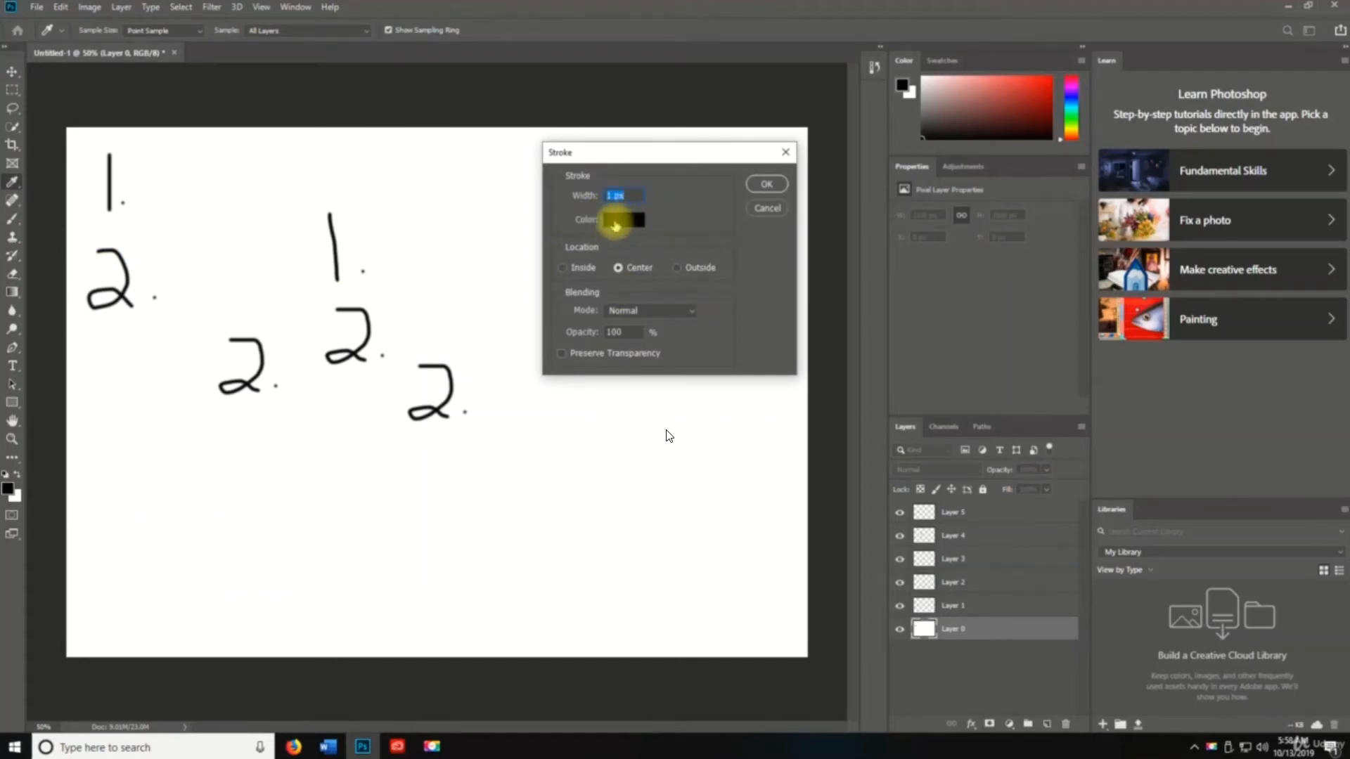
pyautogui.click(615, 224)
pyautogui.click(831, 190)
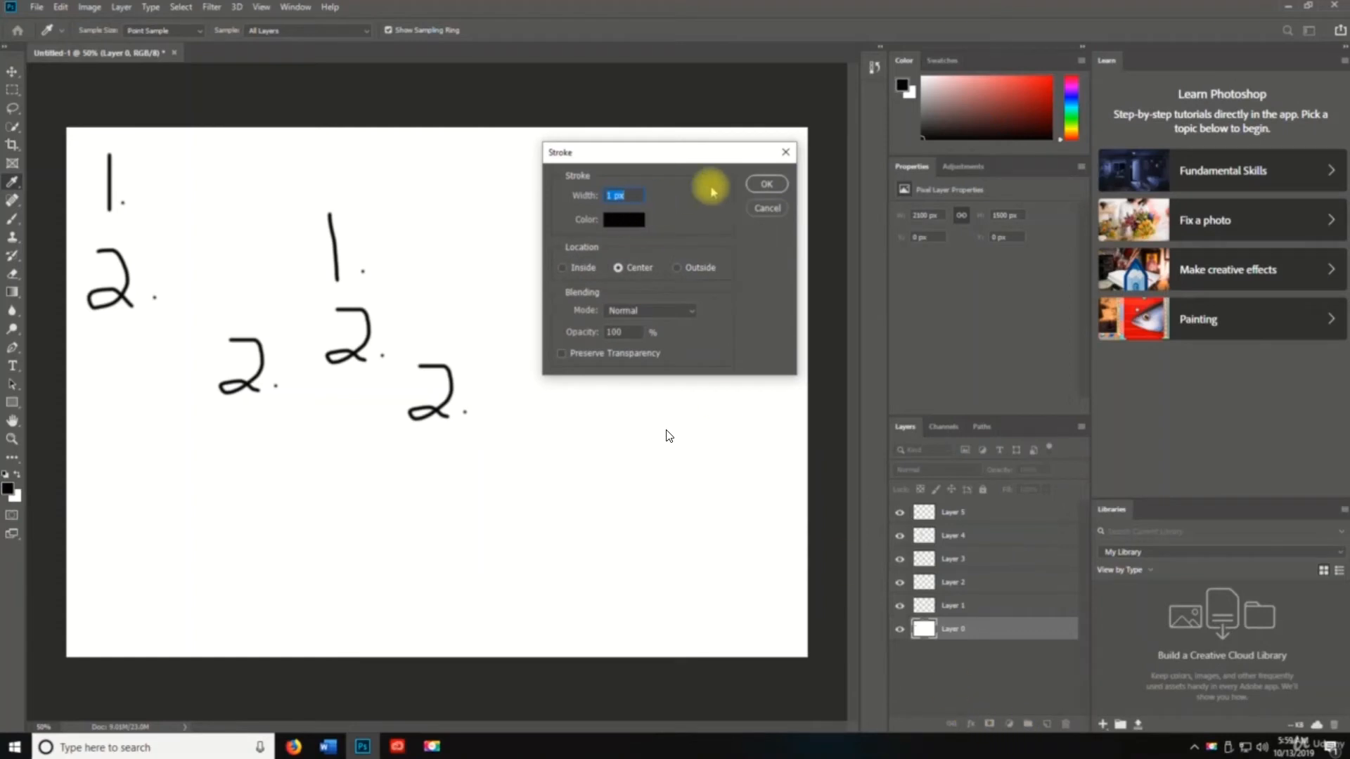
pyautogui.click(767, 185)
# Open the foreground Color Picker, choose a muted purple shade, and cancel it.
pyautogui.press('v')
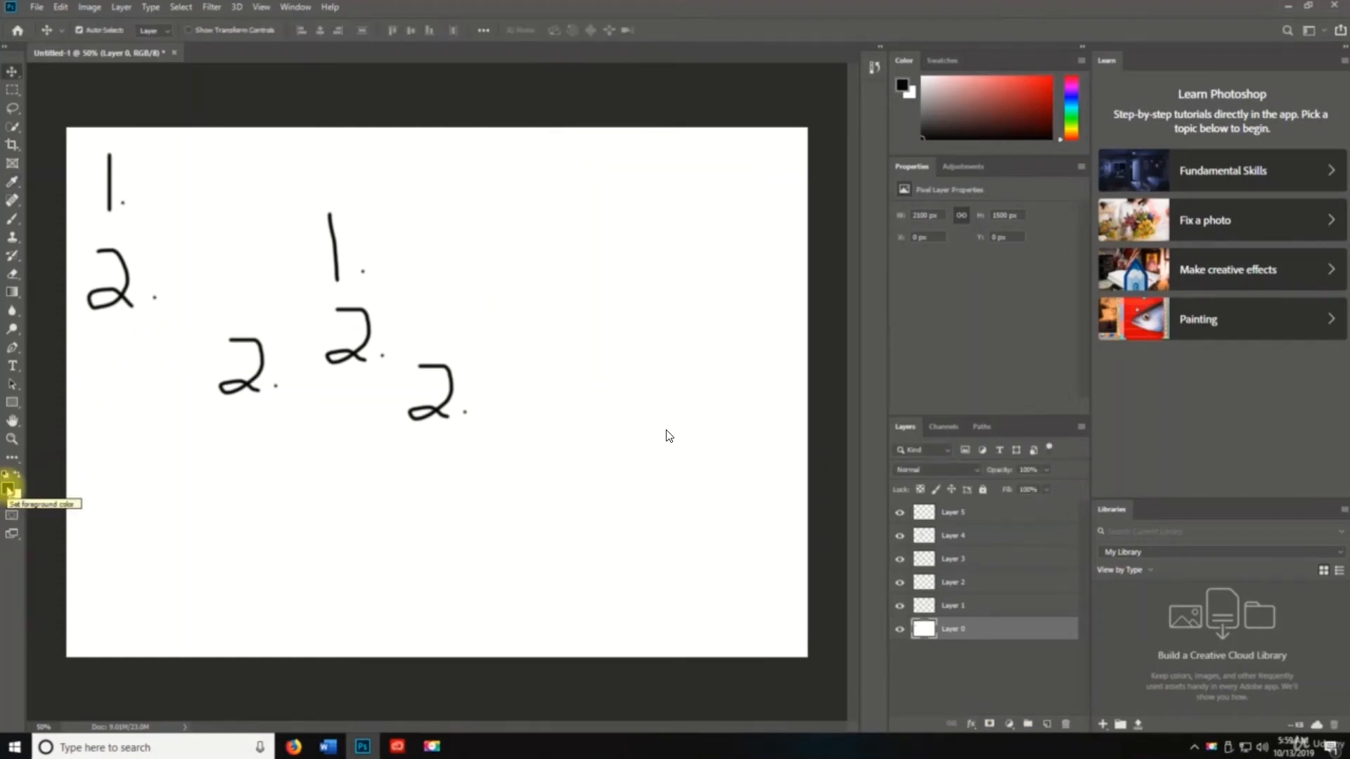
pyautogui.click(9, 490)
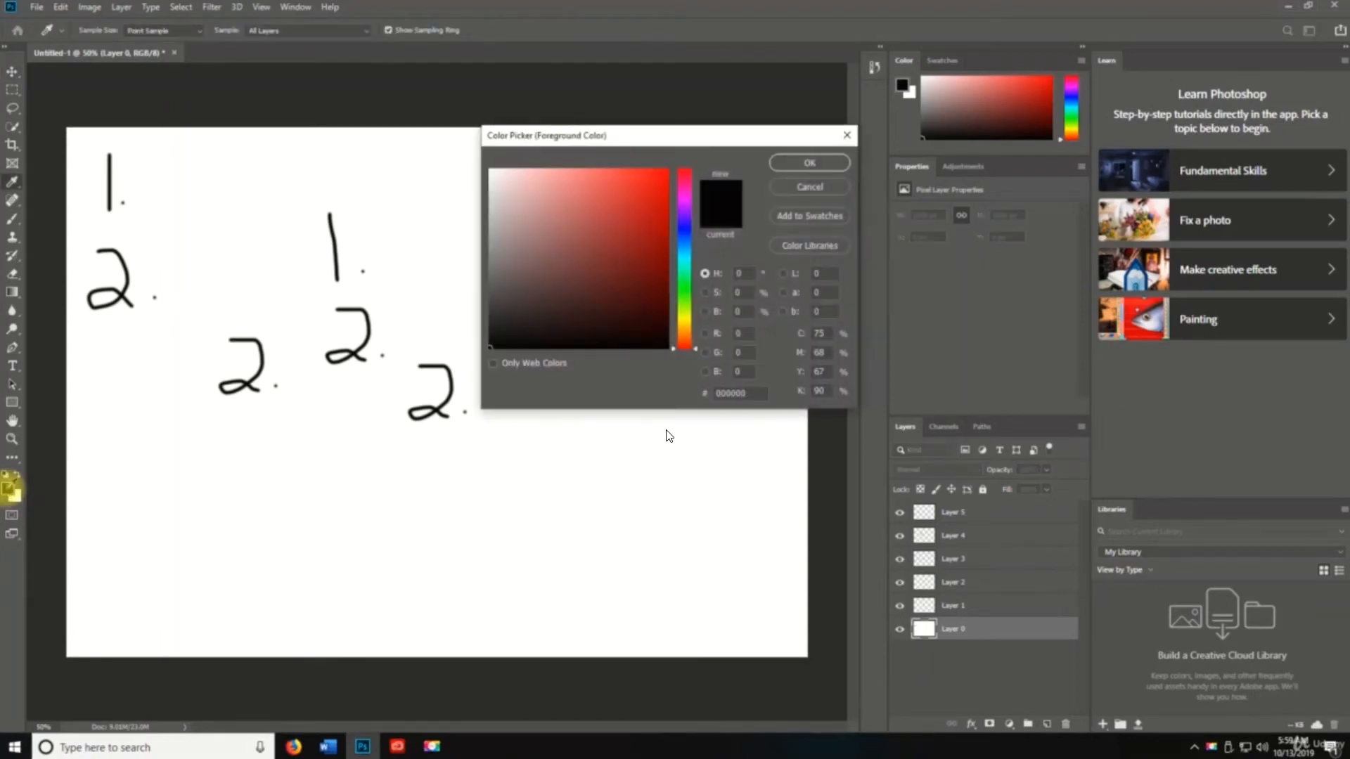
pyautogui.moveTo(576, 264); pyautogui.dragTo(554, 237)
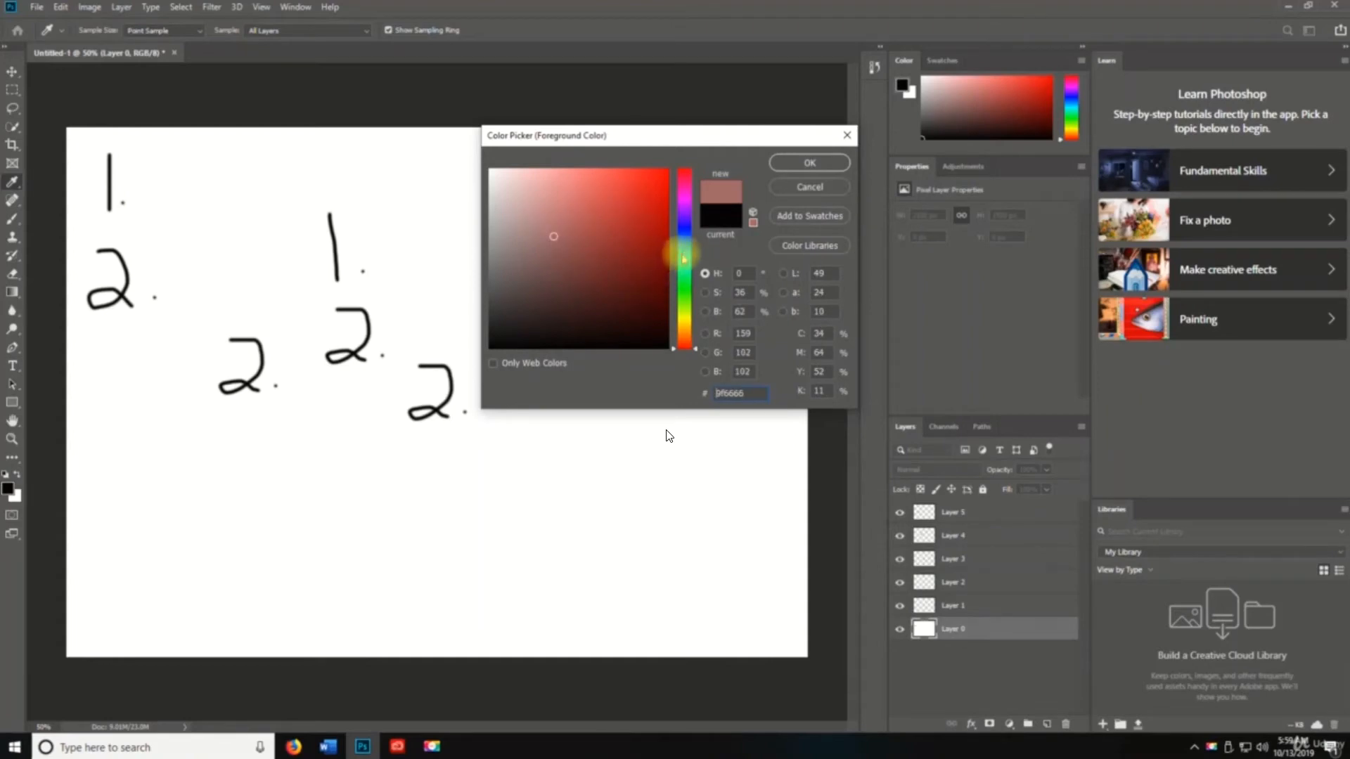
pyautogui.click(680, 233)
pyautogui.moveTo(680, 273); pyautogui.dragTo(680, 213)
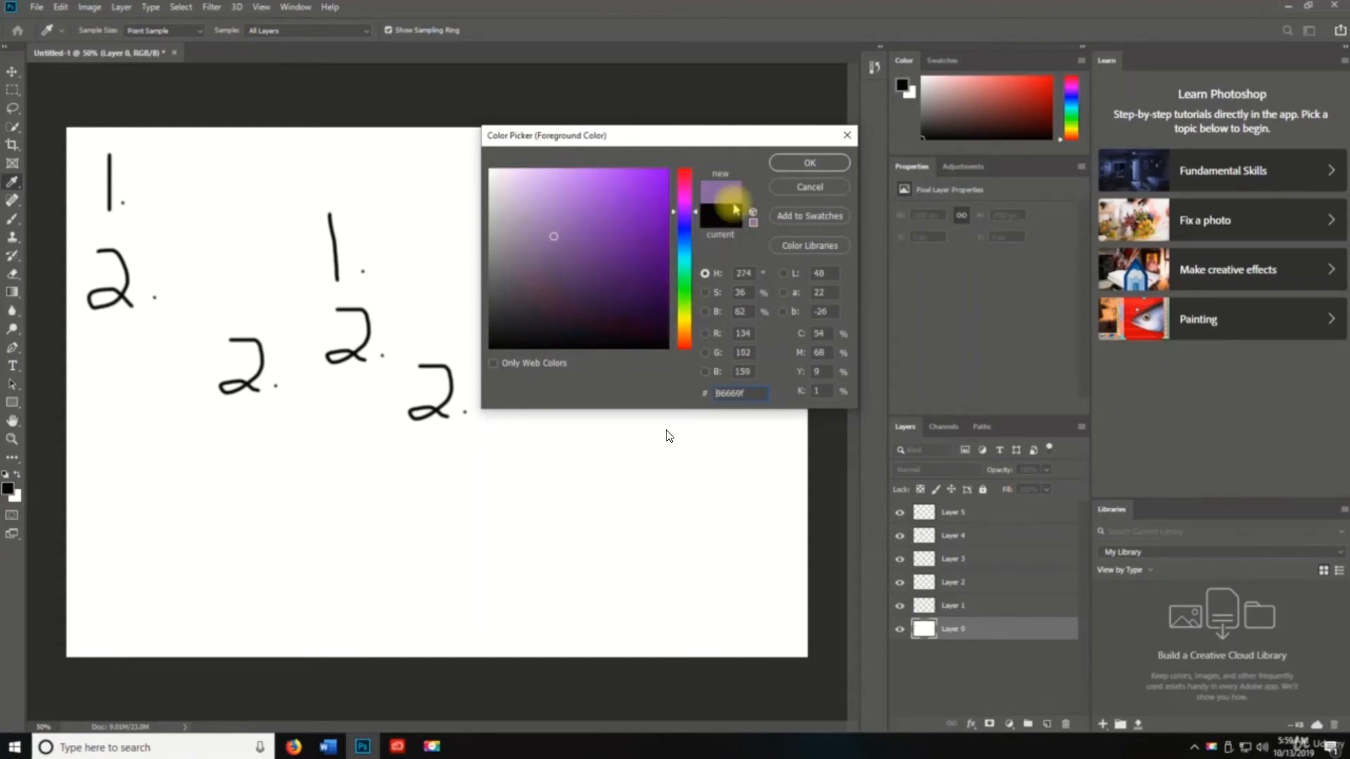
pyautogui.click(789, 183)
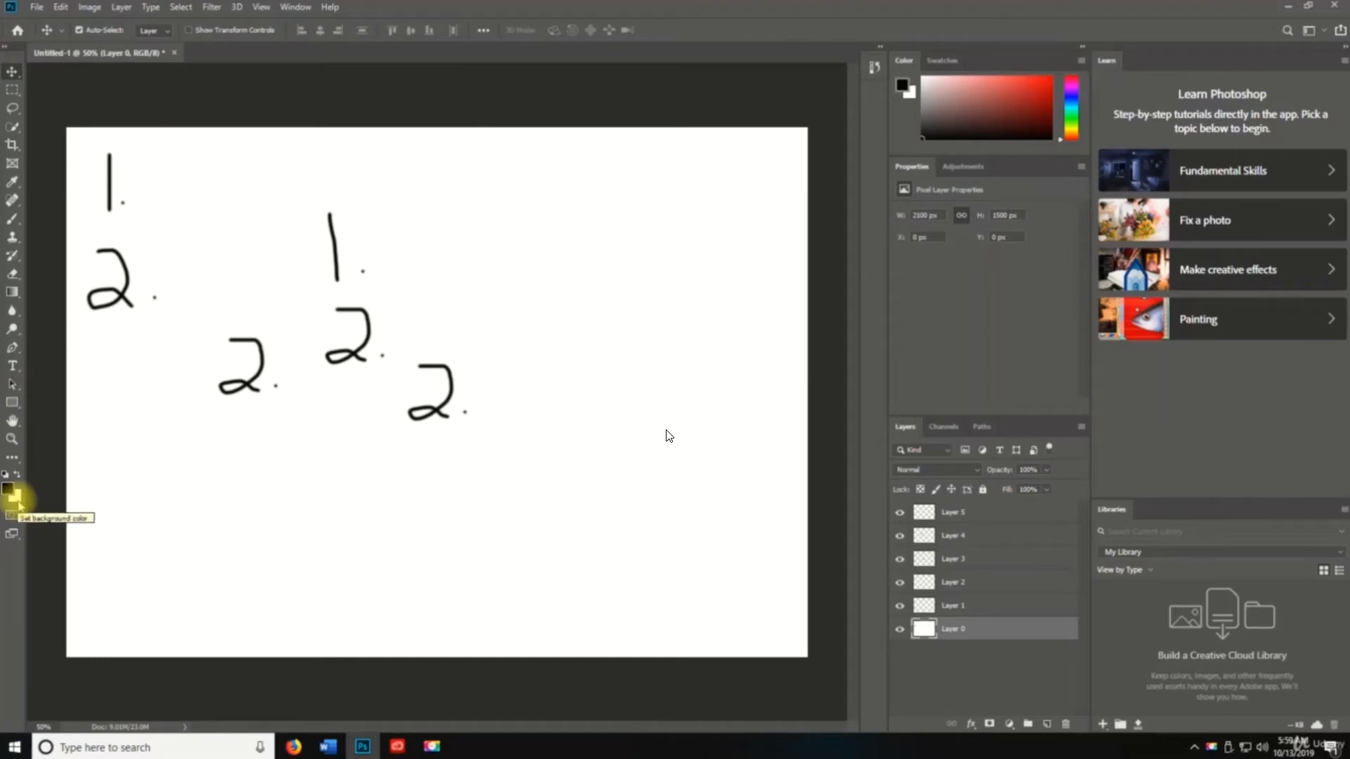
# Open the background Color Picker, try another color, and cancel it.
pyautogui.click(14, 496)
pyautogui.moveTo(660, 264); pyautogui.dragTo(560, 309)
pyautogui.click(810, 188)
pyautogui.press('v')
pyautogui.click(136, 340)
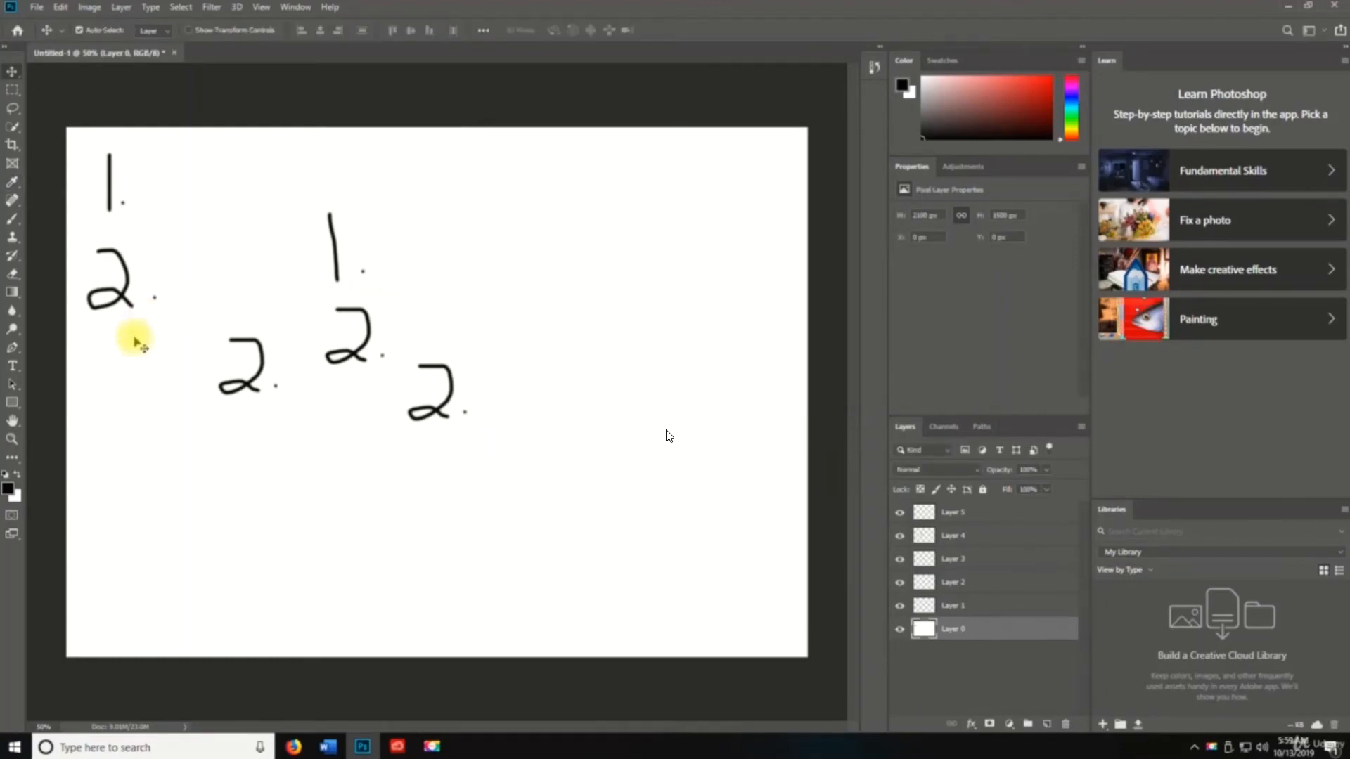
pyautogui.click(18, 476)
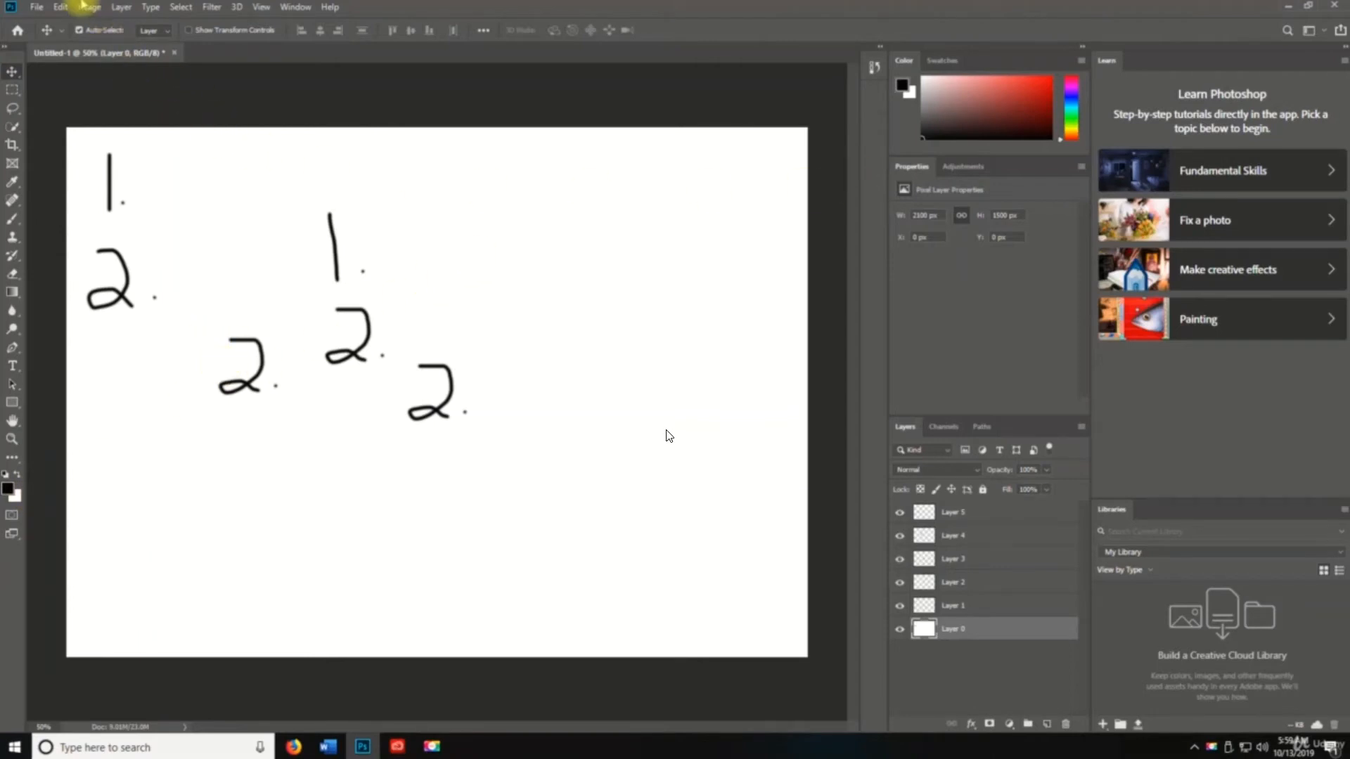
# Free Transform Layer 0 by scaling it from its corner, then cancel the transform.
pyautogui.click(61, 8)
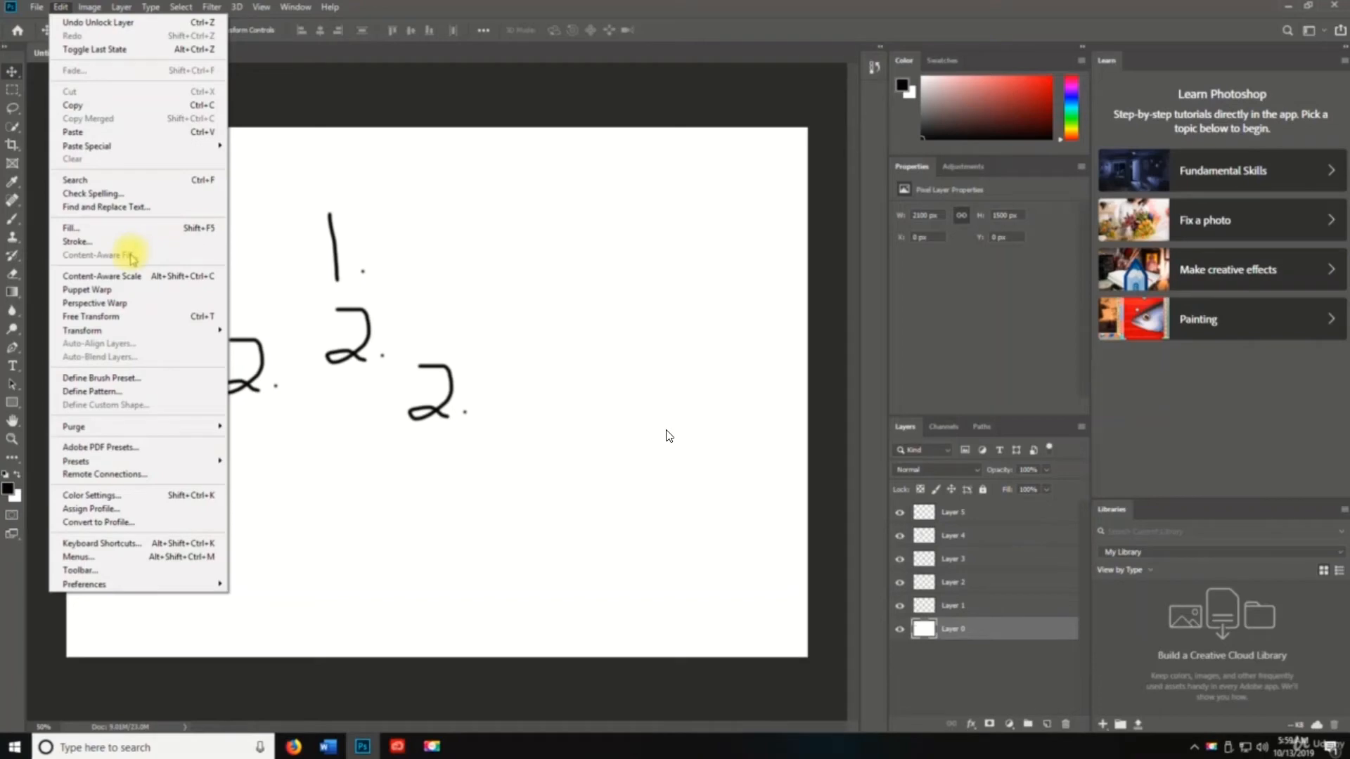
pyautogui.click(116, 317)
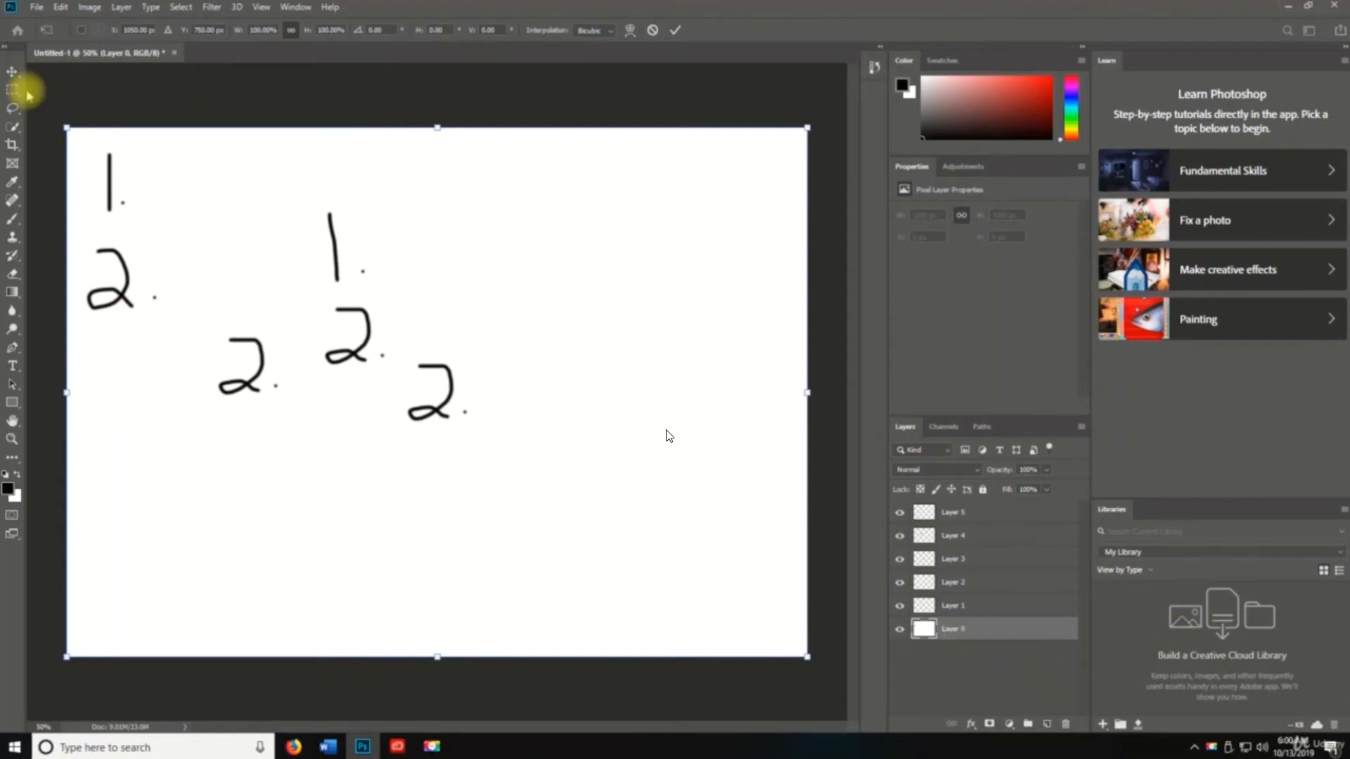
pyautogui.moveTo(64, 127); pyautogui.dragTo(7, 7)
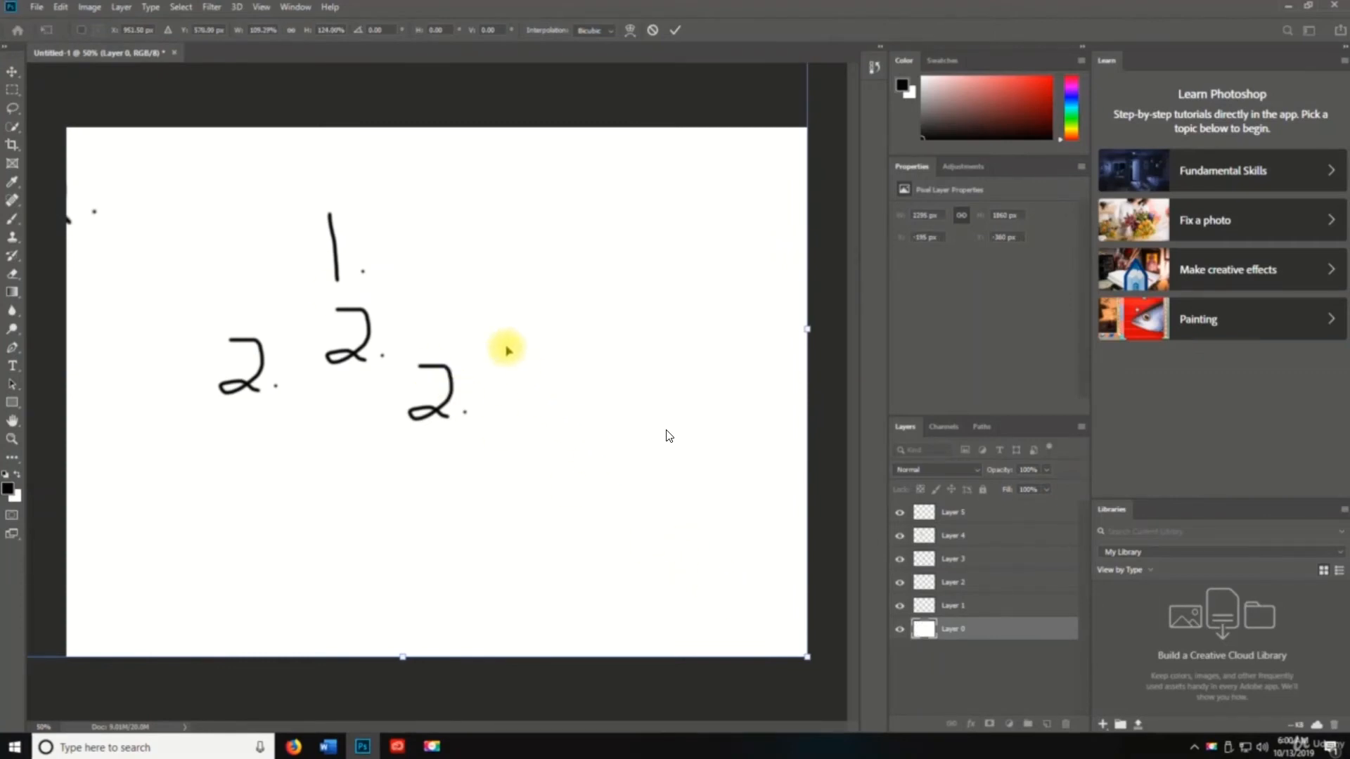
pyautogui.hotkey('ctrl', 'z')
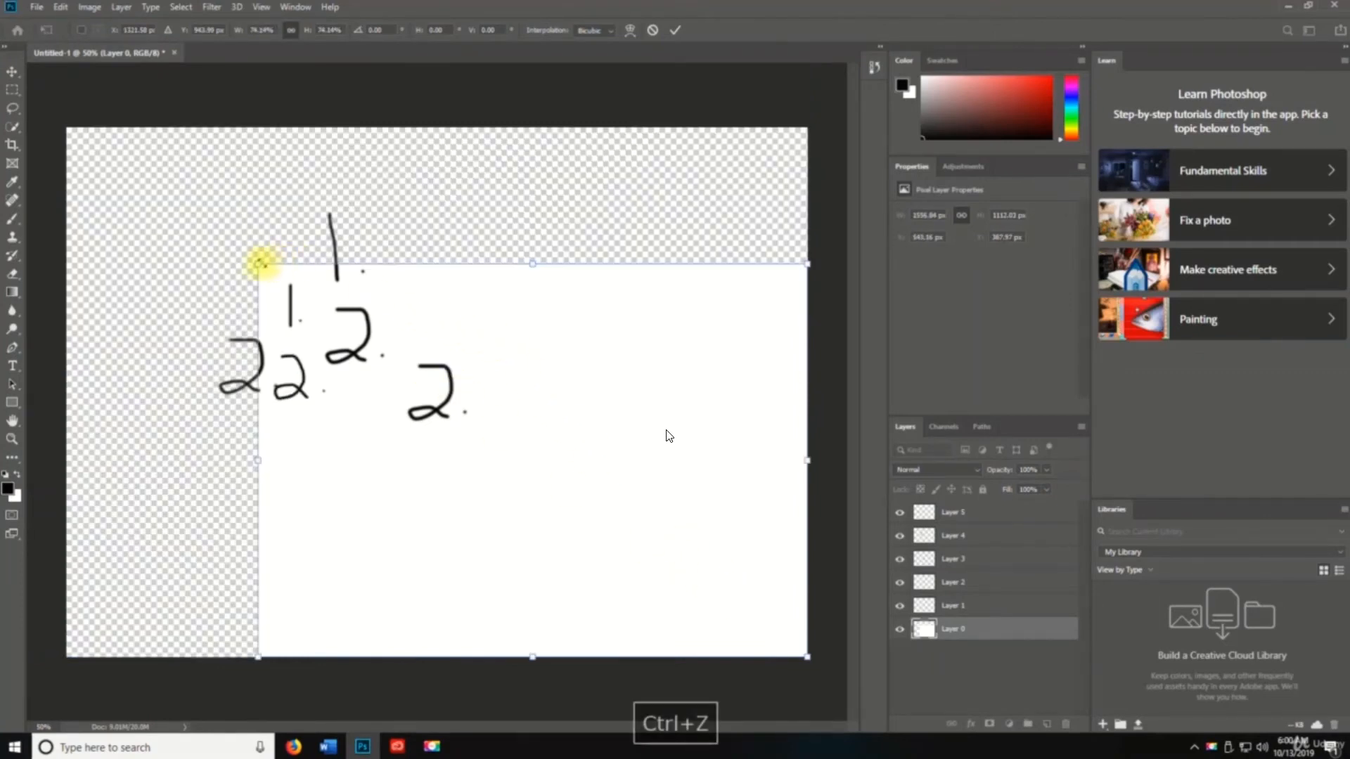
pyautogui.moveTo(262, 265)
pyautogui.mouseDown()
pyautogui.moveTo(173, 202)
pyautogui.moveTo(211, 189)
pyautogui.moveTo(54, 115)
pyautogui.moveTo(65, 126)
pyautogui.mouseUp()
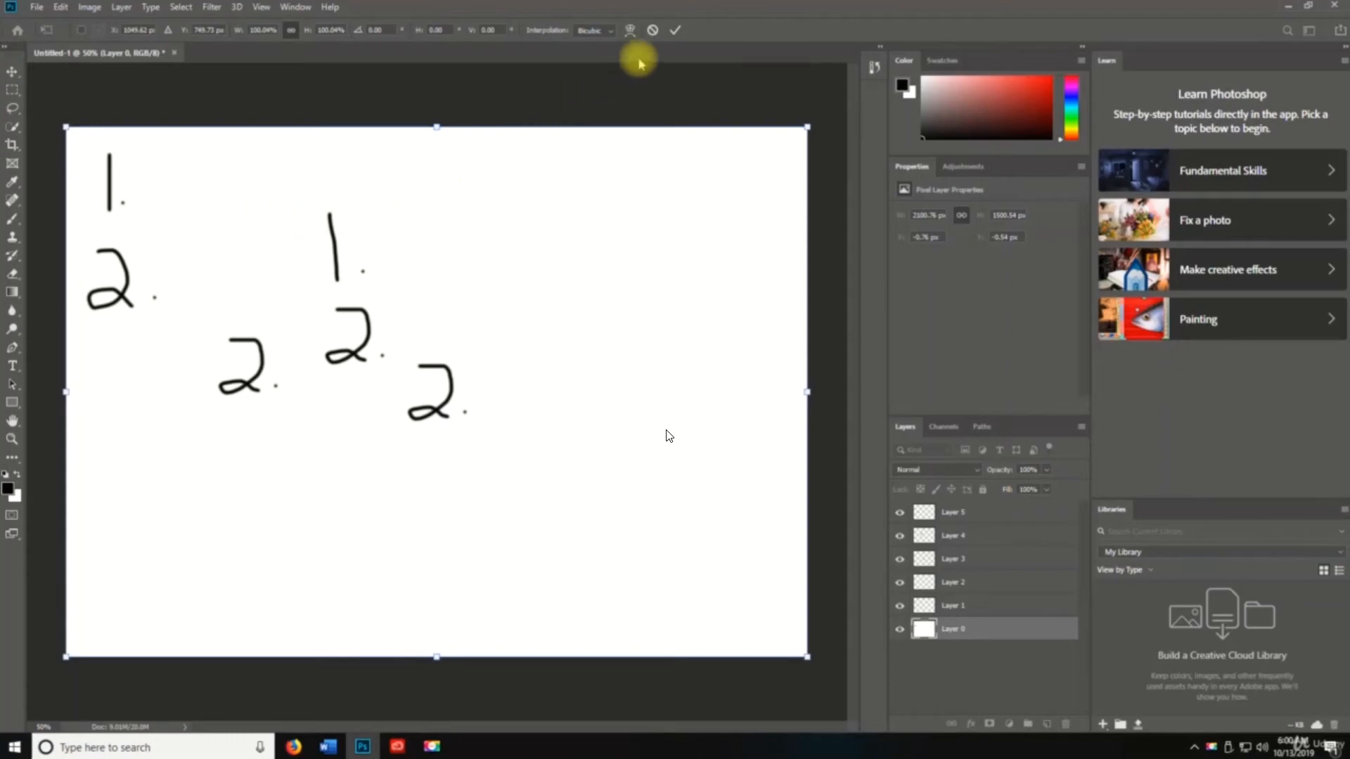
pyautogui.click(654, 32)
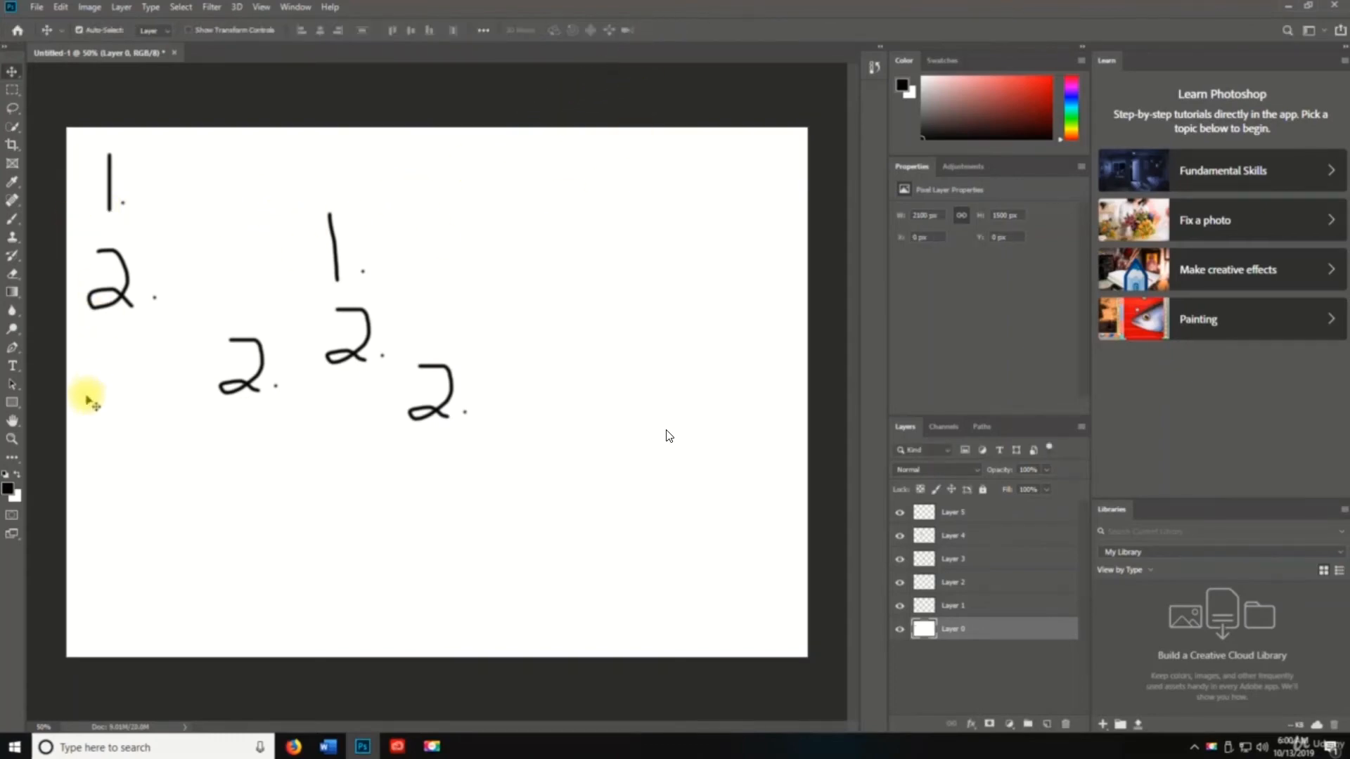
# Flip Layer 0 vertically.
pyautogui.click(61, 7)
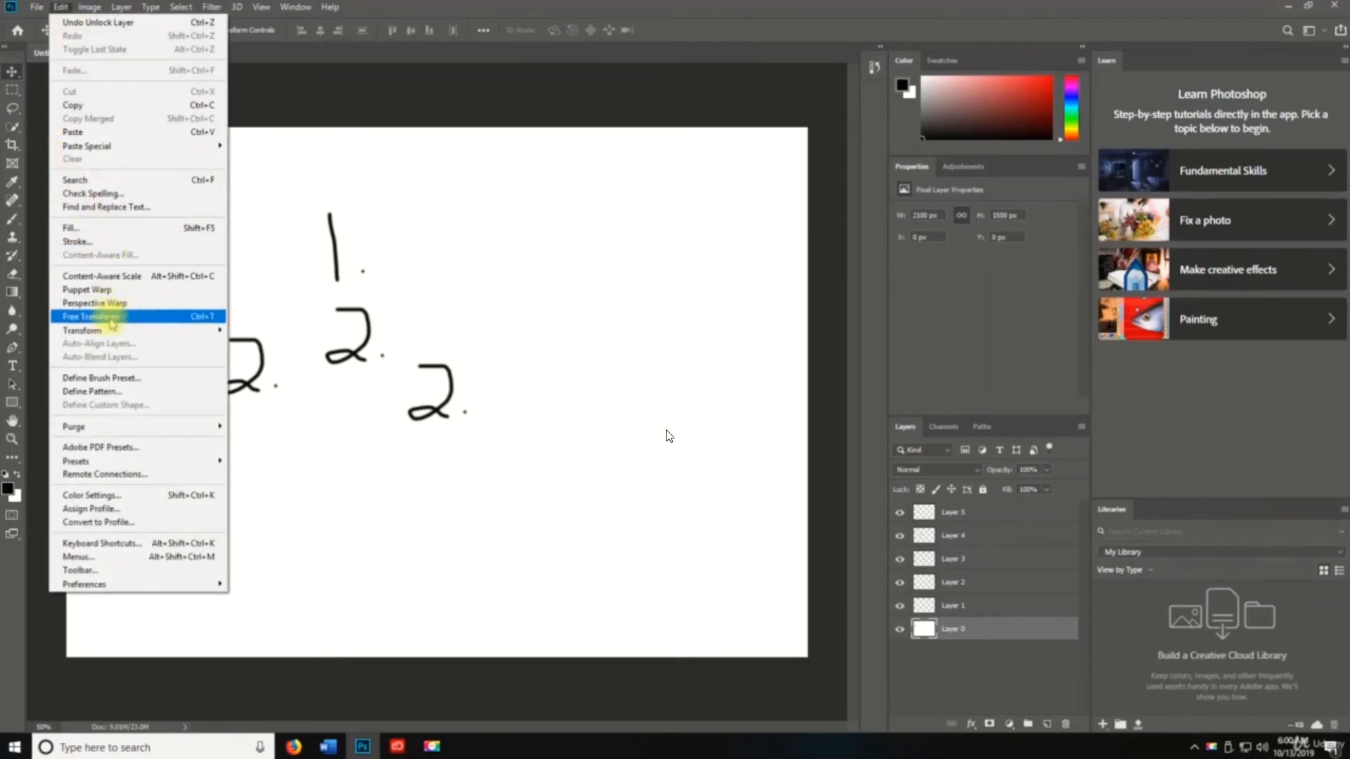
pyautogui.moveTo(111, 329)
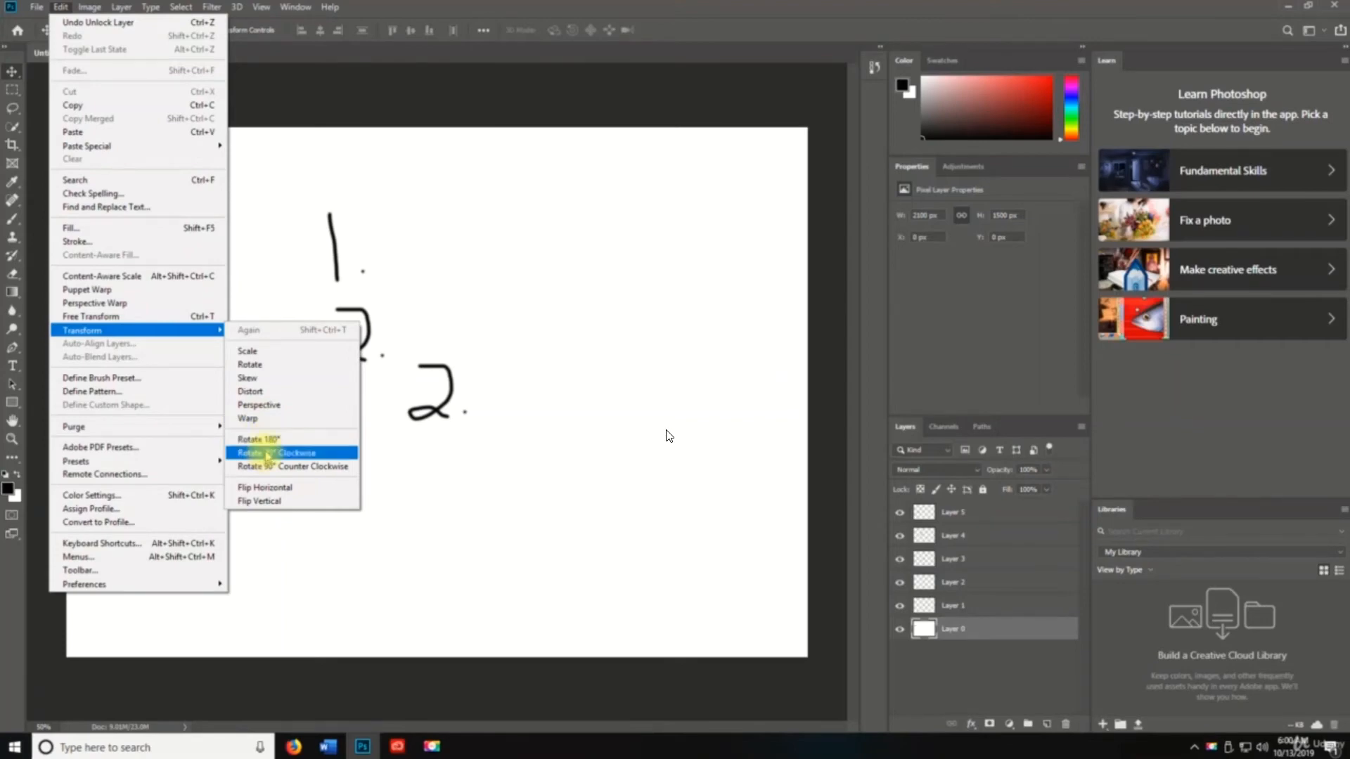
pyautogui.click(285, 500)
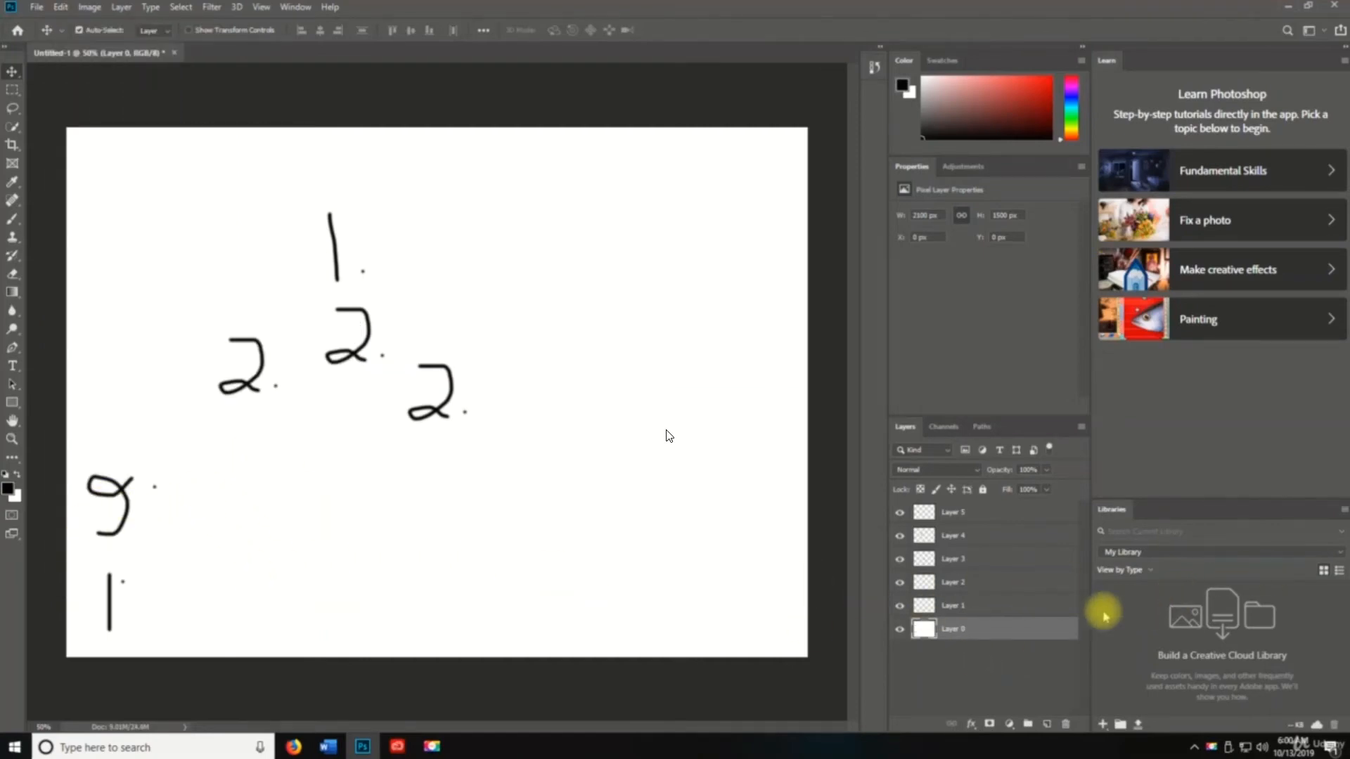
# Skew the 1 on Layer 1 by pulling its lower-right corner far to the right and apply it.
pyautogui.click(960, 604)
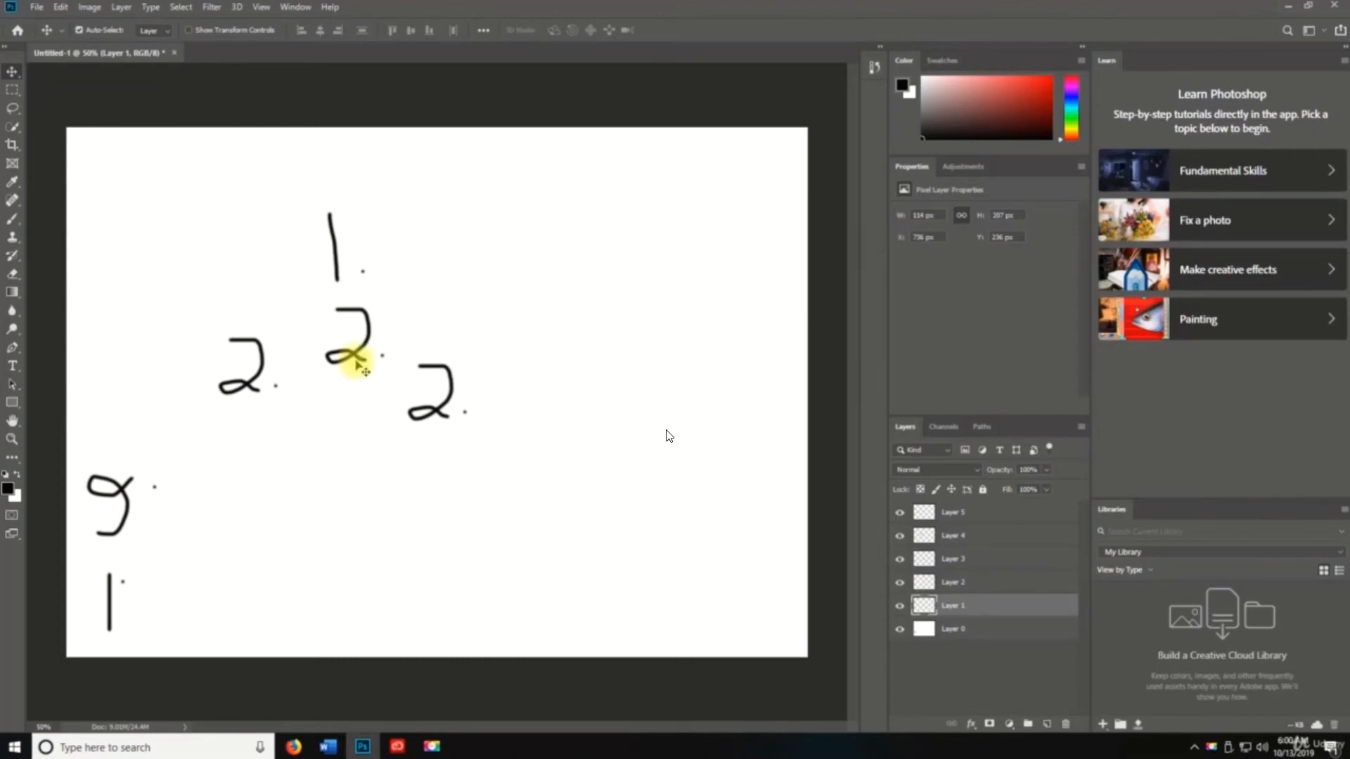
pyautogui.click(61, 7)
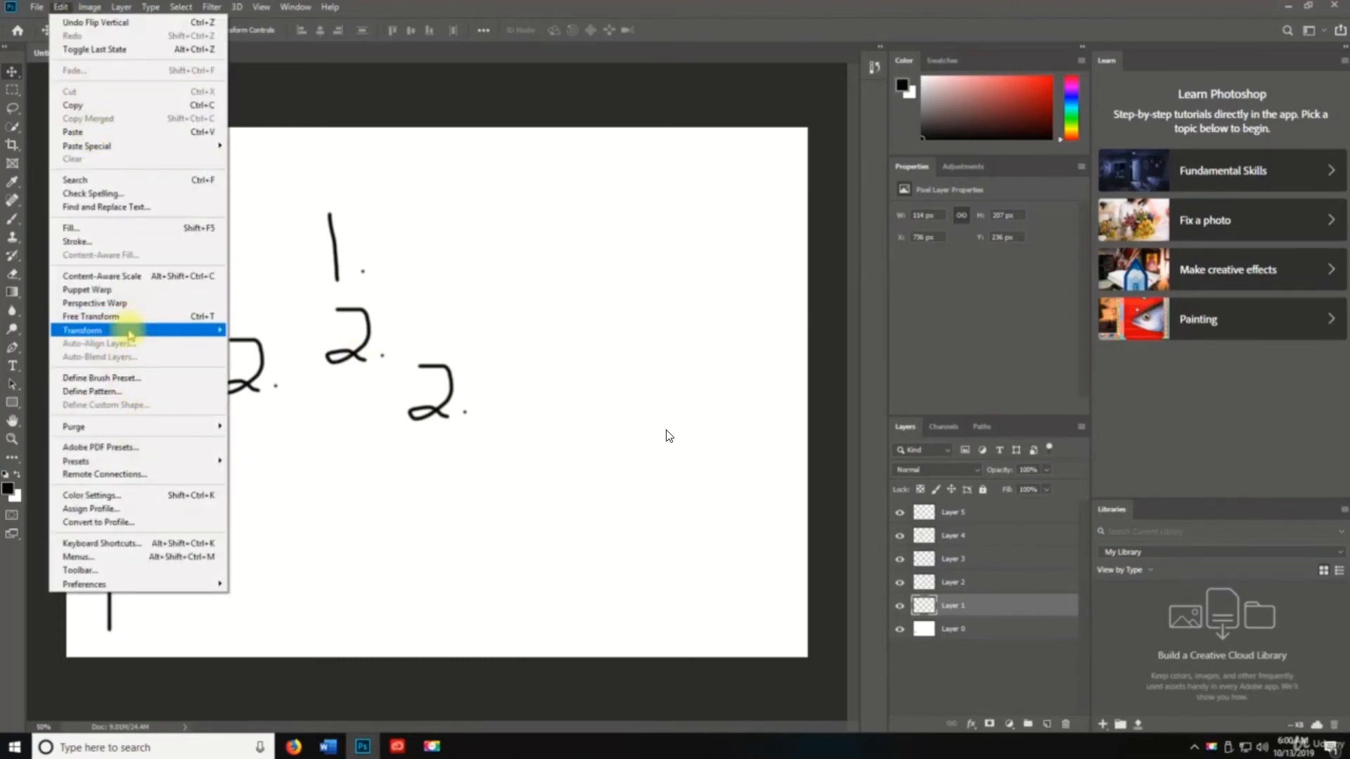
pyautogui.click(274, 379)
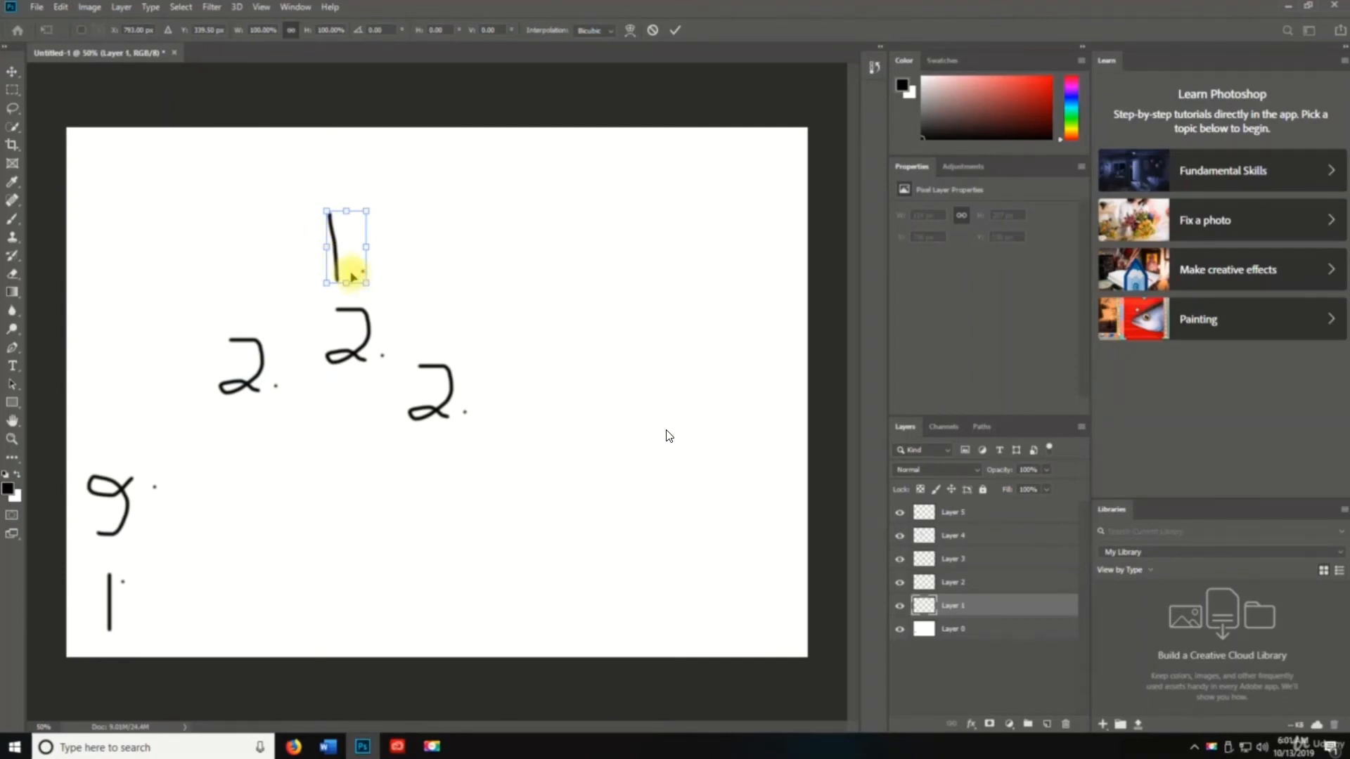
pyautogui.moveTo(369, 283); pyautogui.dragTo(488, 279)
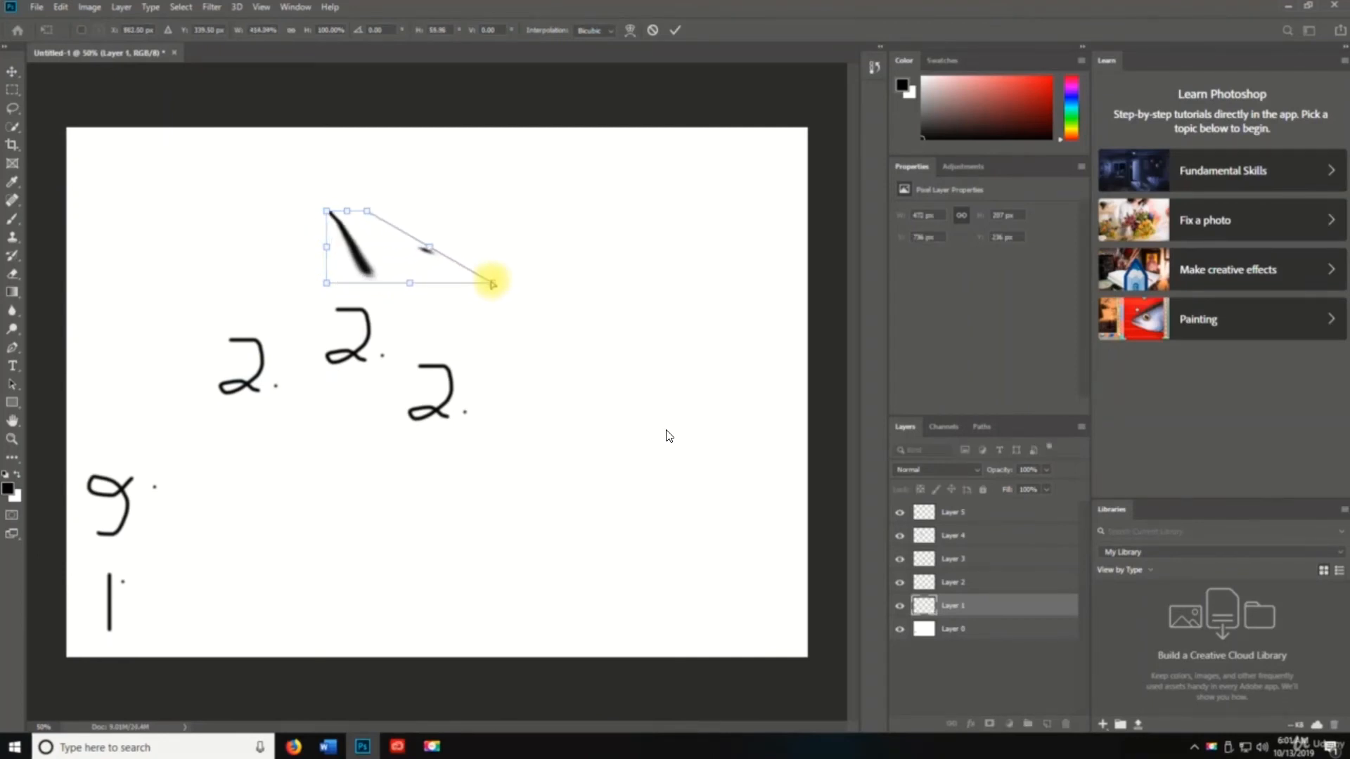
pyautogui.press('Return')
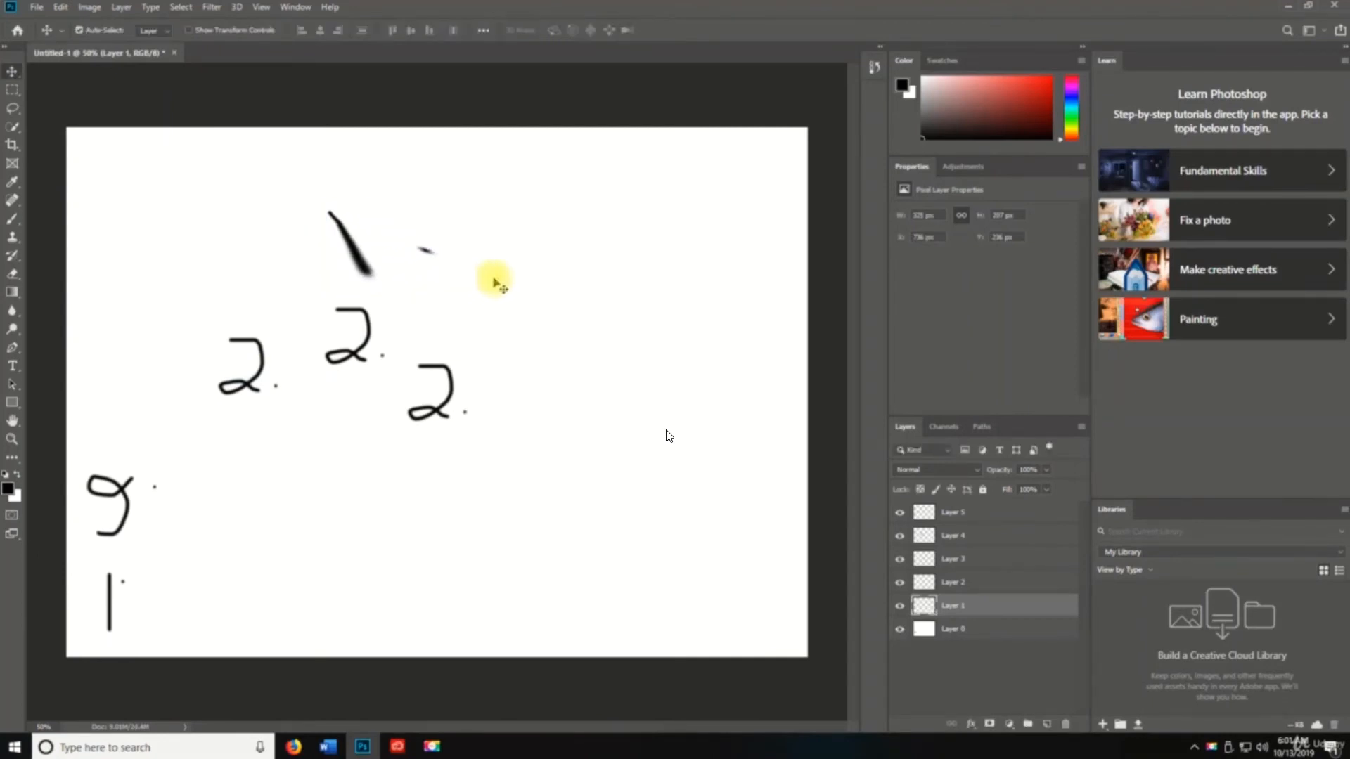
# Select Layer 2 and try to rotate it 90° clockwise, dismissing the resulting alert.
pyautogui.click(60, 10)
pyautogui.click(973, 557)
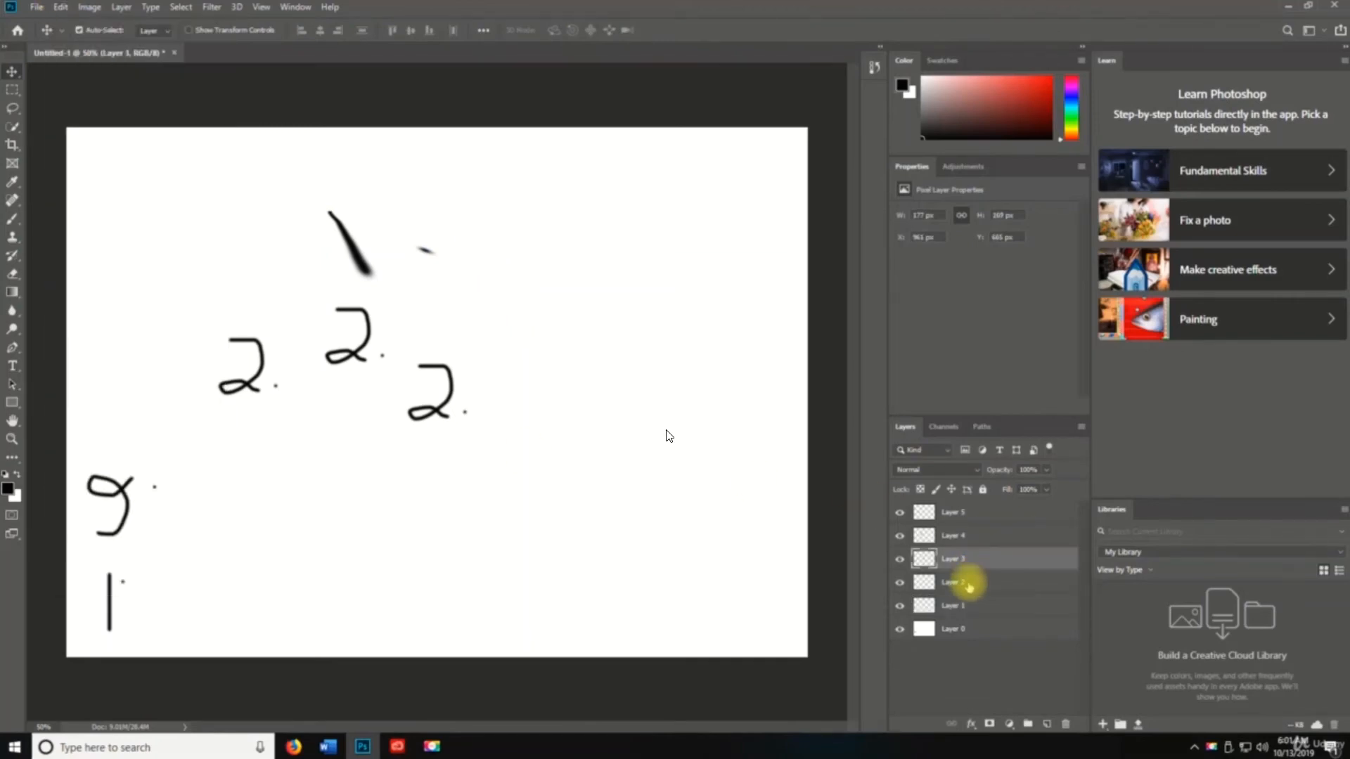
pyautogui.click(968, 584)
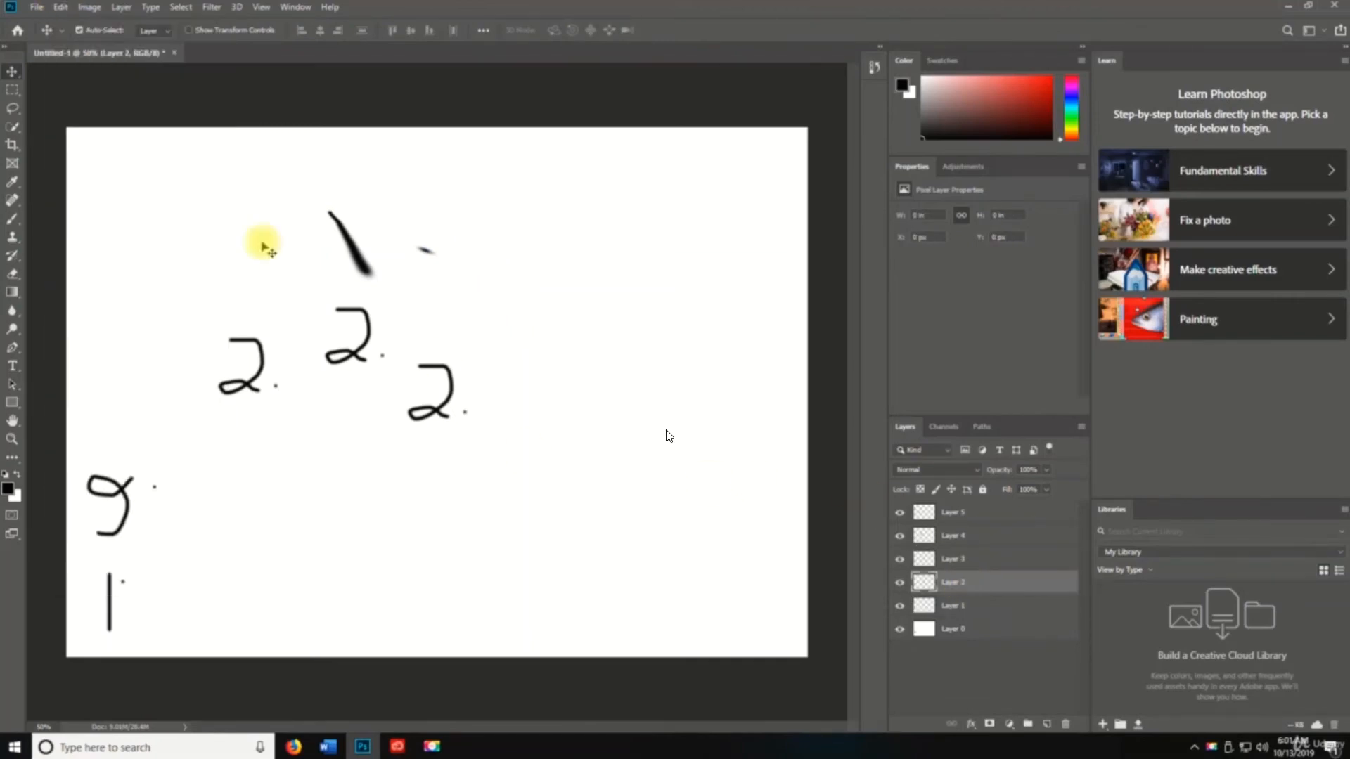
pyautogui.click(62, 8)
pyautogui.press('space')
pyautogui.moveTo(144, 330)
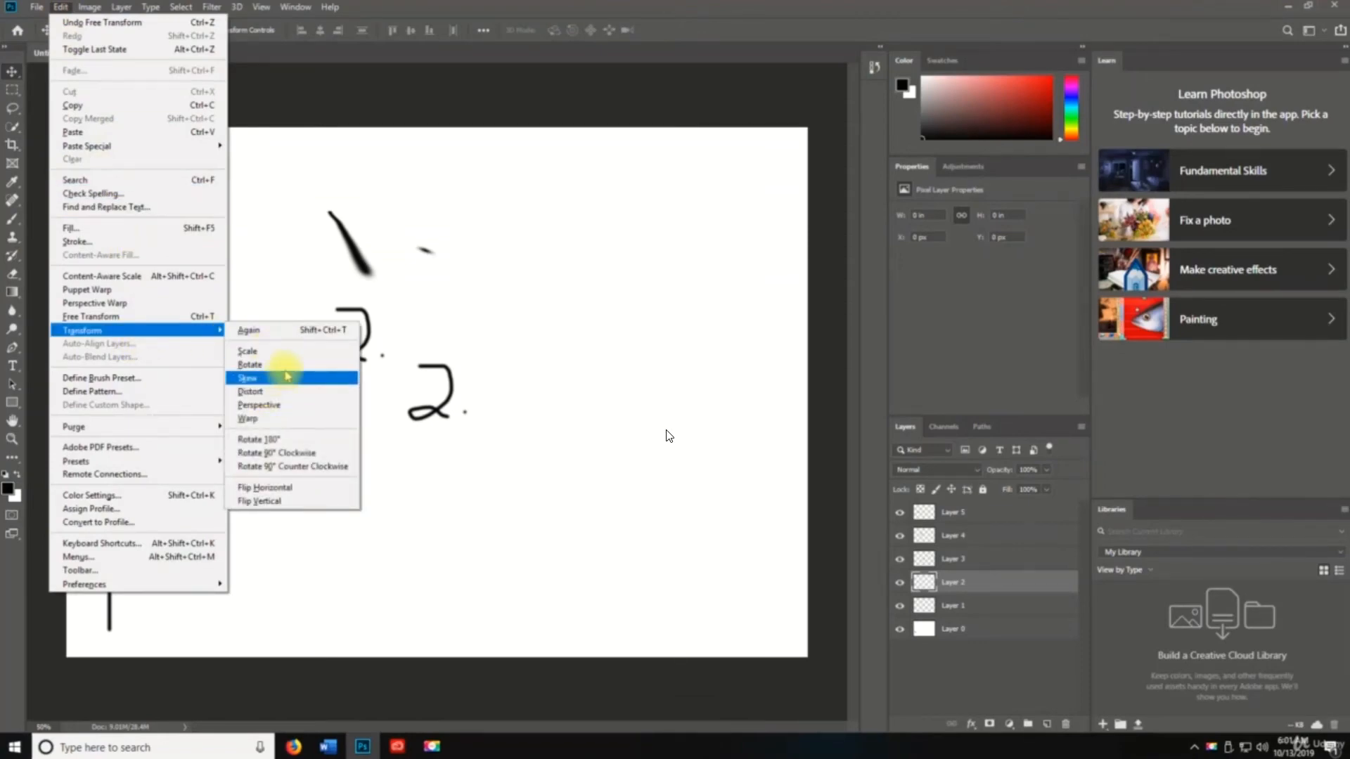
pyautogui.click(283, 453)
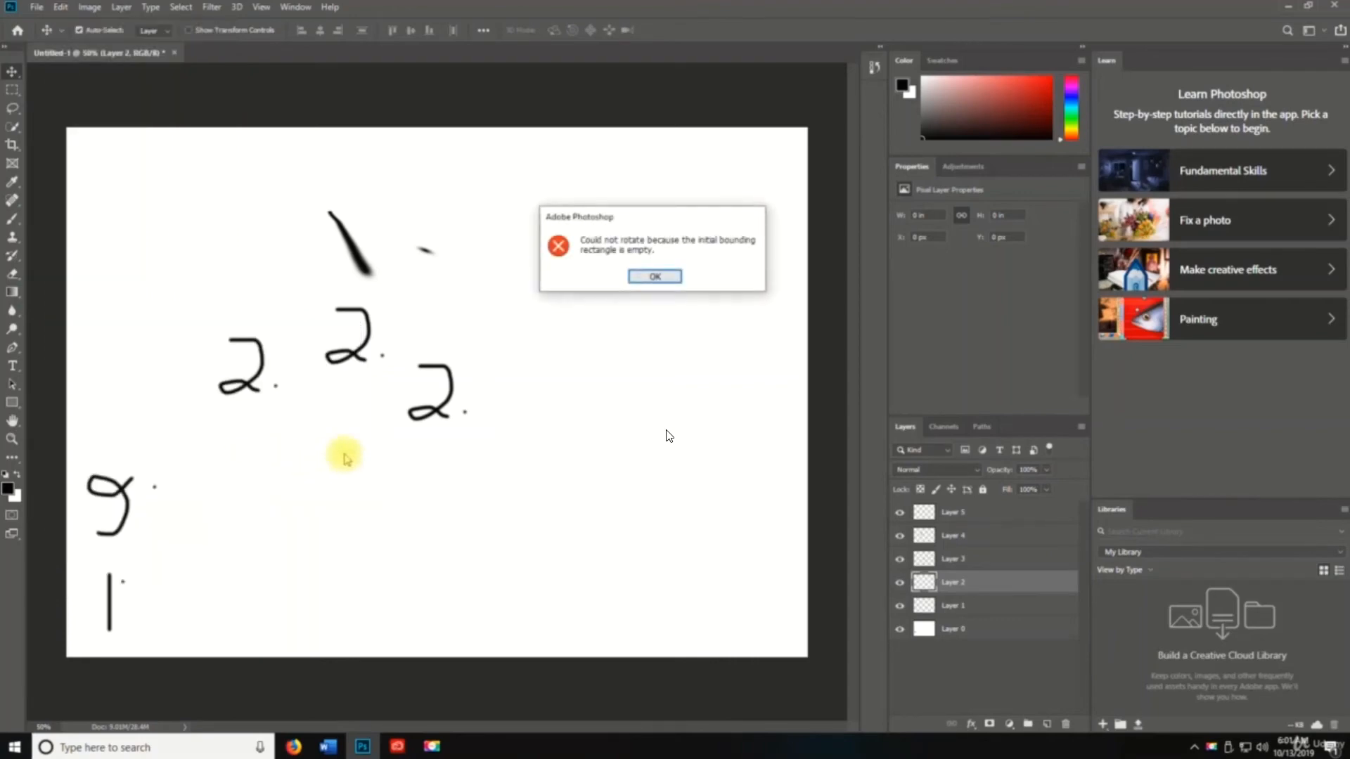
pyautogui.click(654, 282)
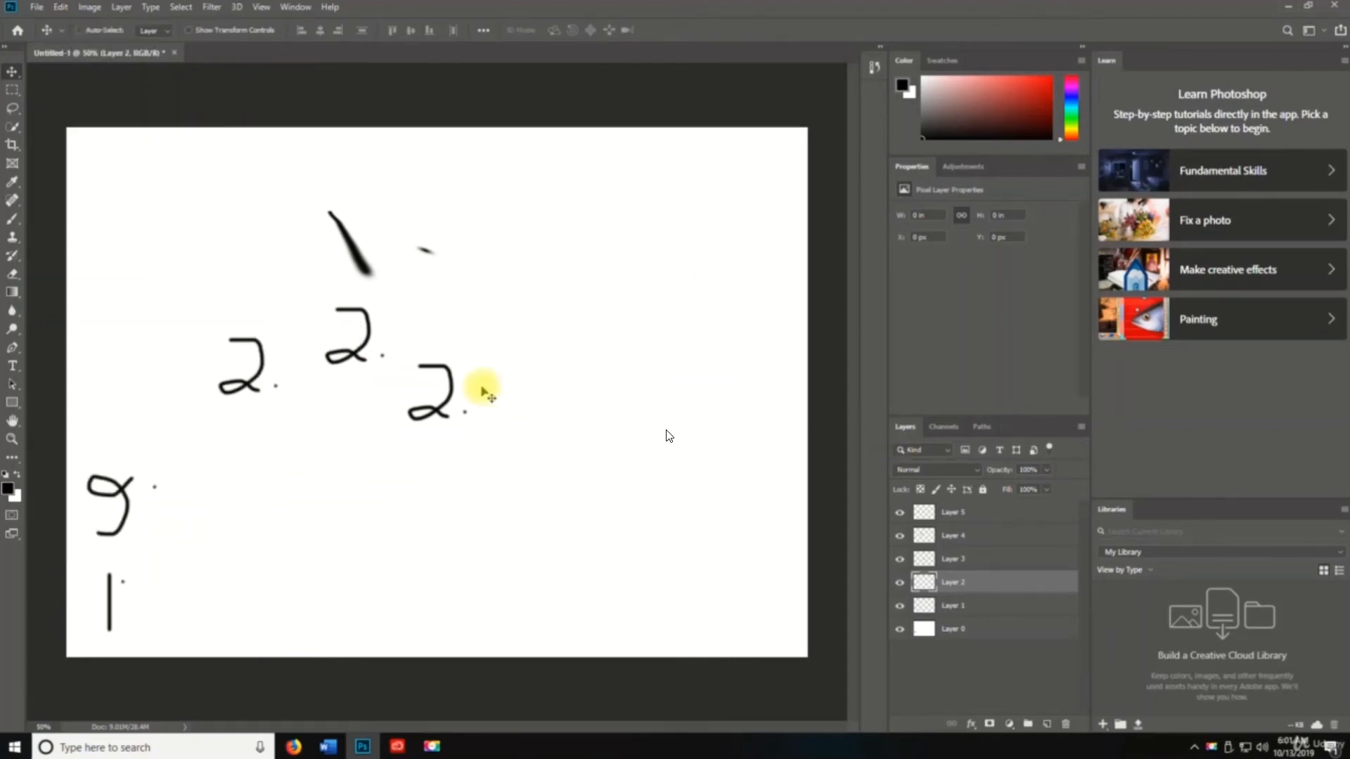
# Rotate the 2 on Layer 3 by 90° clockwise within Free Transform and apply it.
pyautogui.hotkey('ctrl', 't')
pyautogui.click(657, 278)
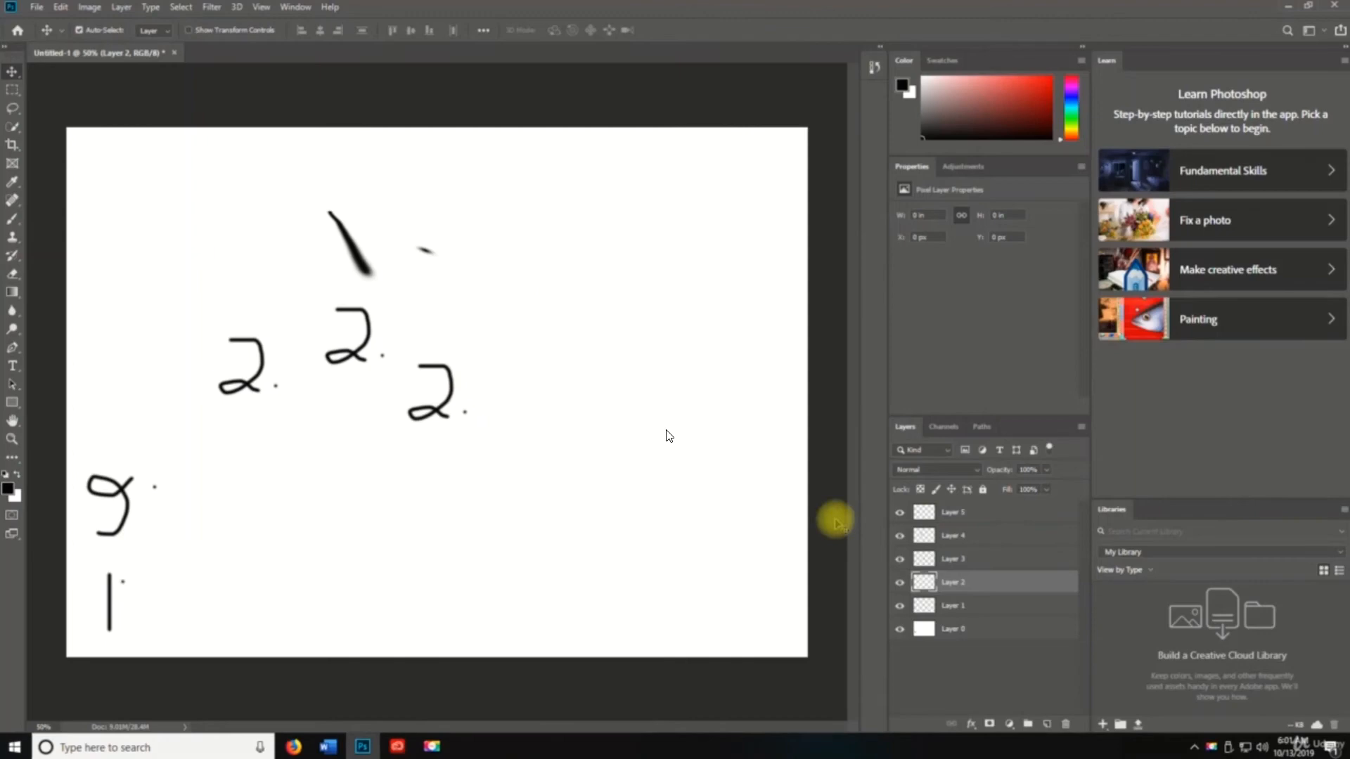
pyautogui.click(953, 559)
pyautogui.hotkey('ctrl', 't')
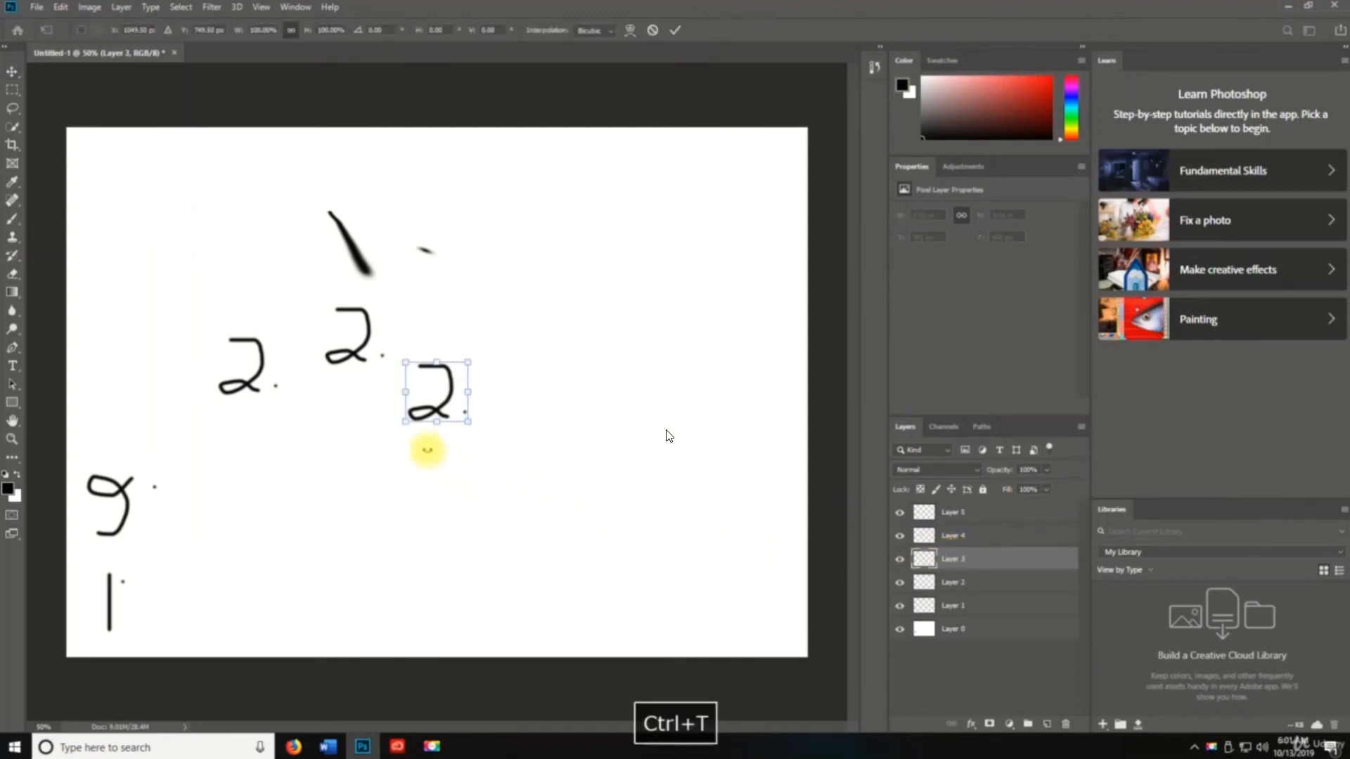
pyautogui.click(61, 7)
pyautogui.moveTo(215, 330)
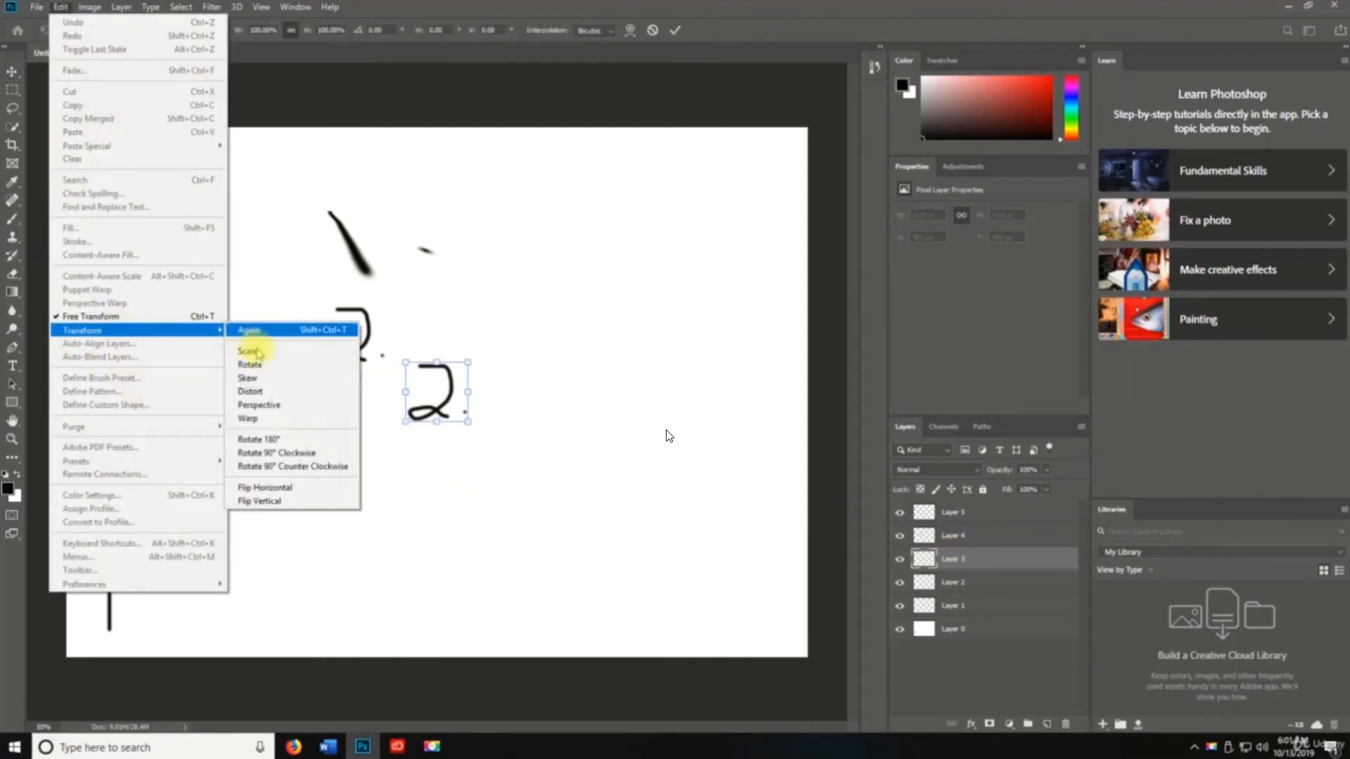
pyautogui.click(274, 453)
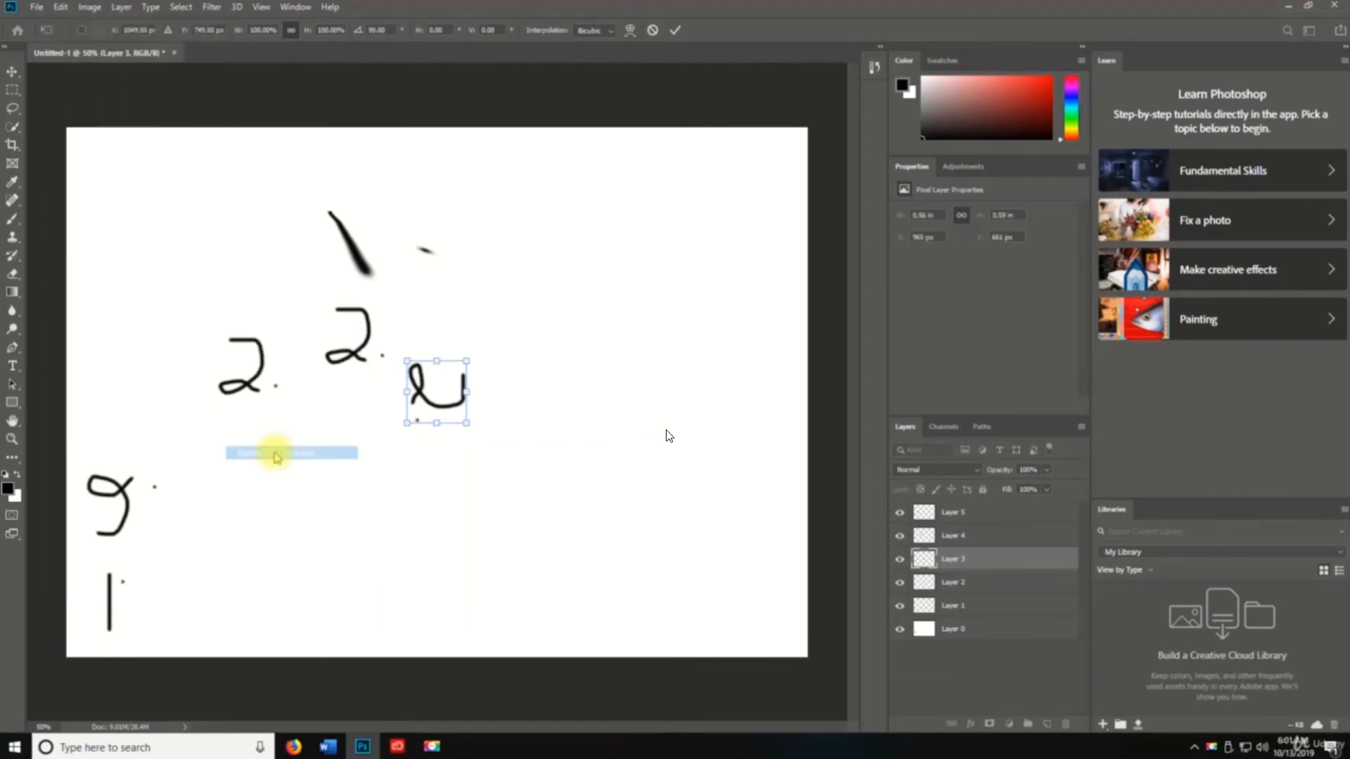
pyautogui.press('Return')
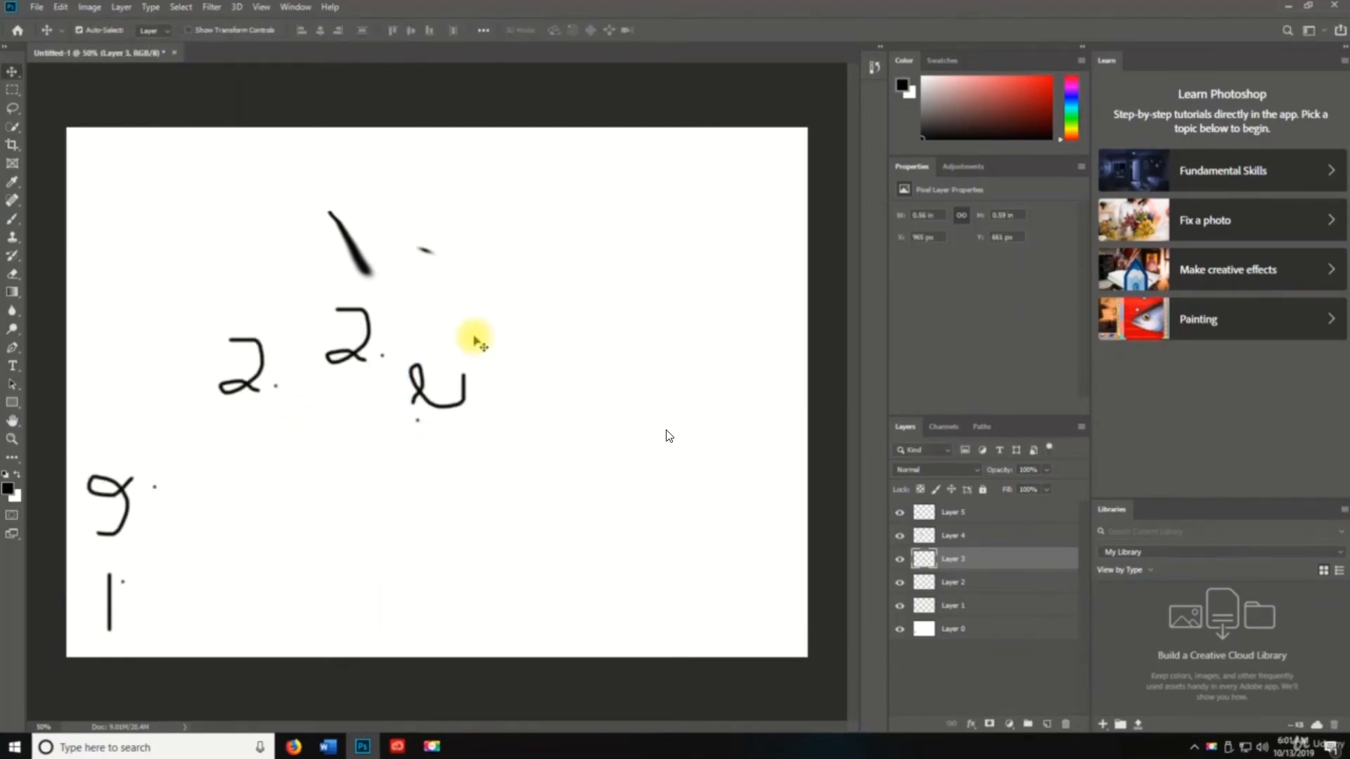
# Open the Keyboard Shortcuts and Menus dialog, enlarge it, browse the File shortcuts, and cancel.
pyautogui.click(60, 7)
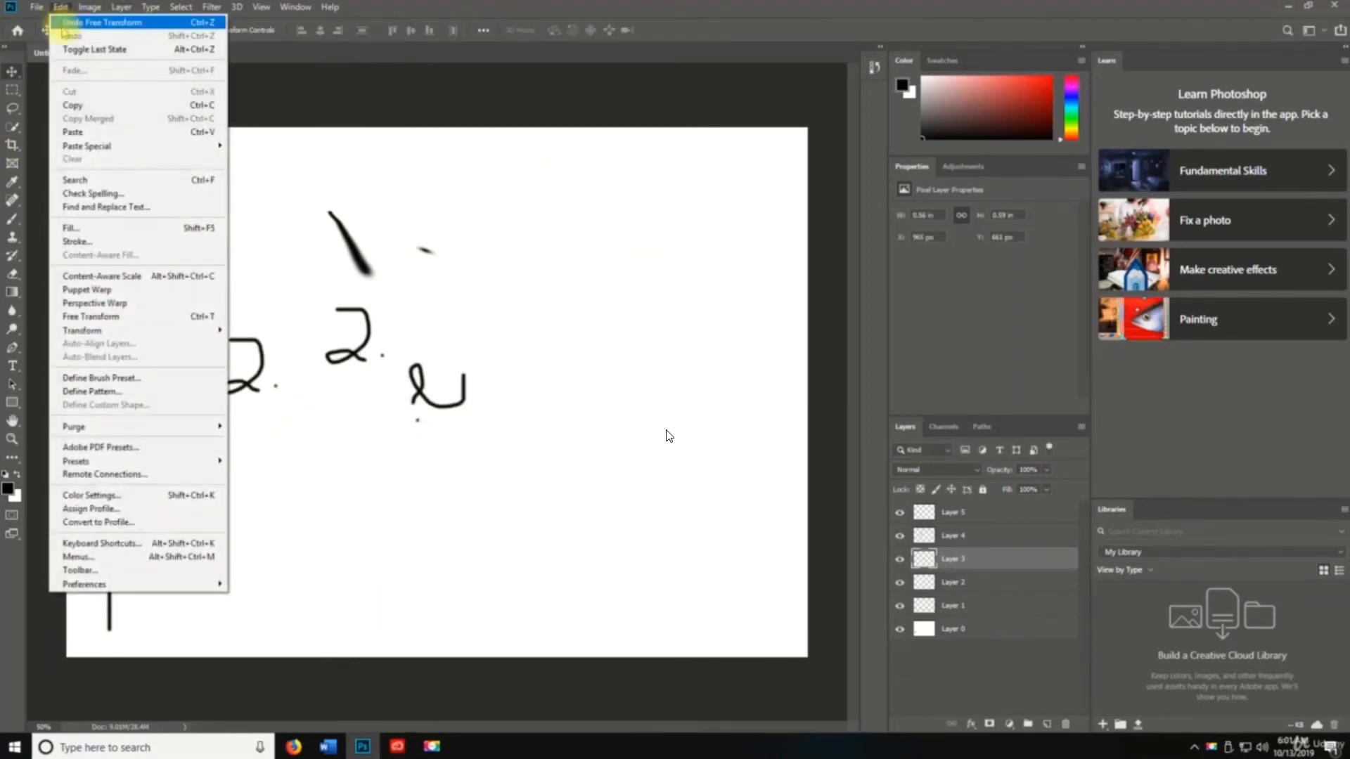
pyautogui.moveTo(144, 332)
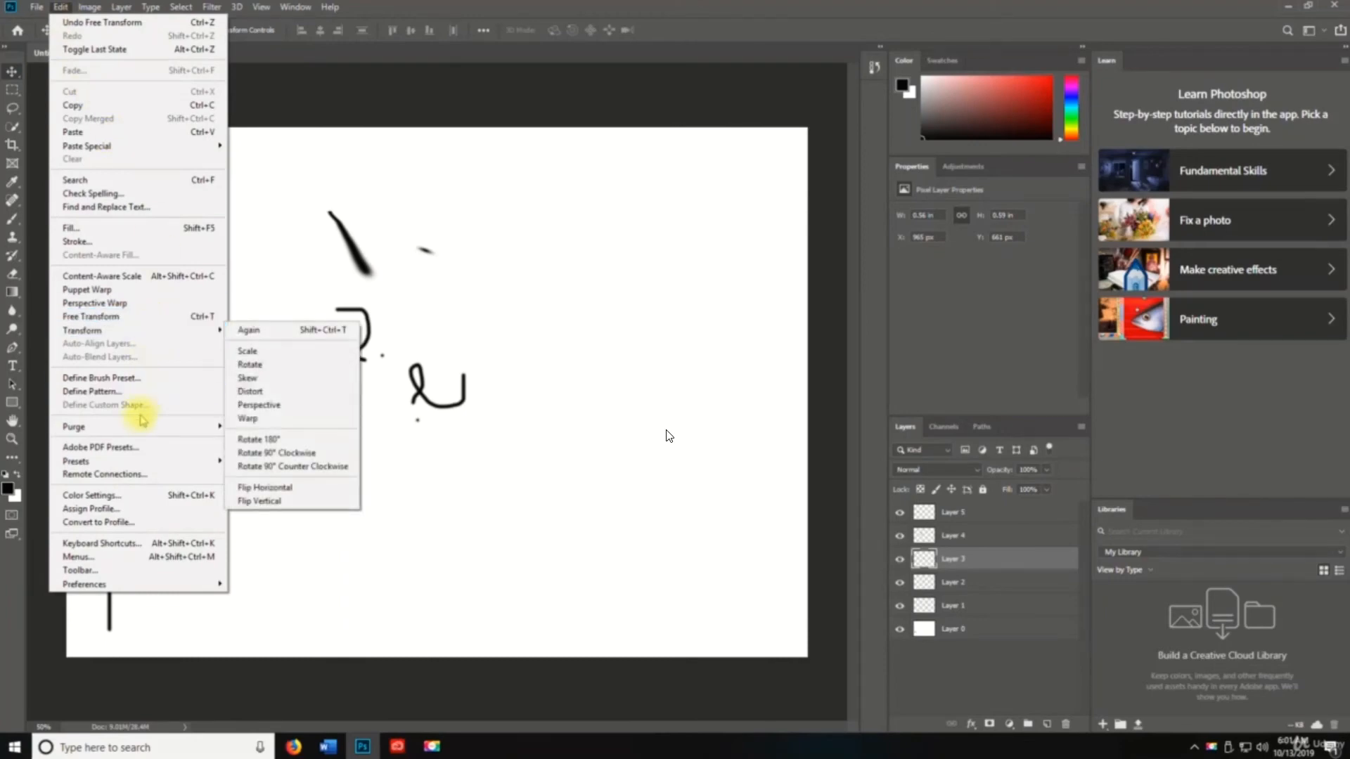
pyautogui.moveTo(138, 427)
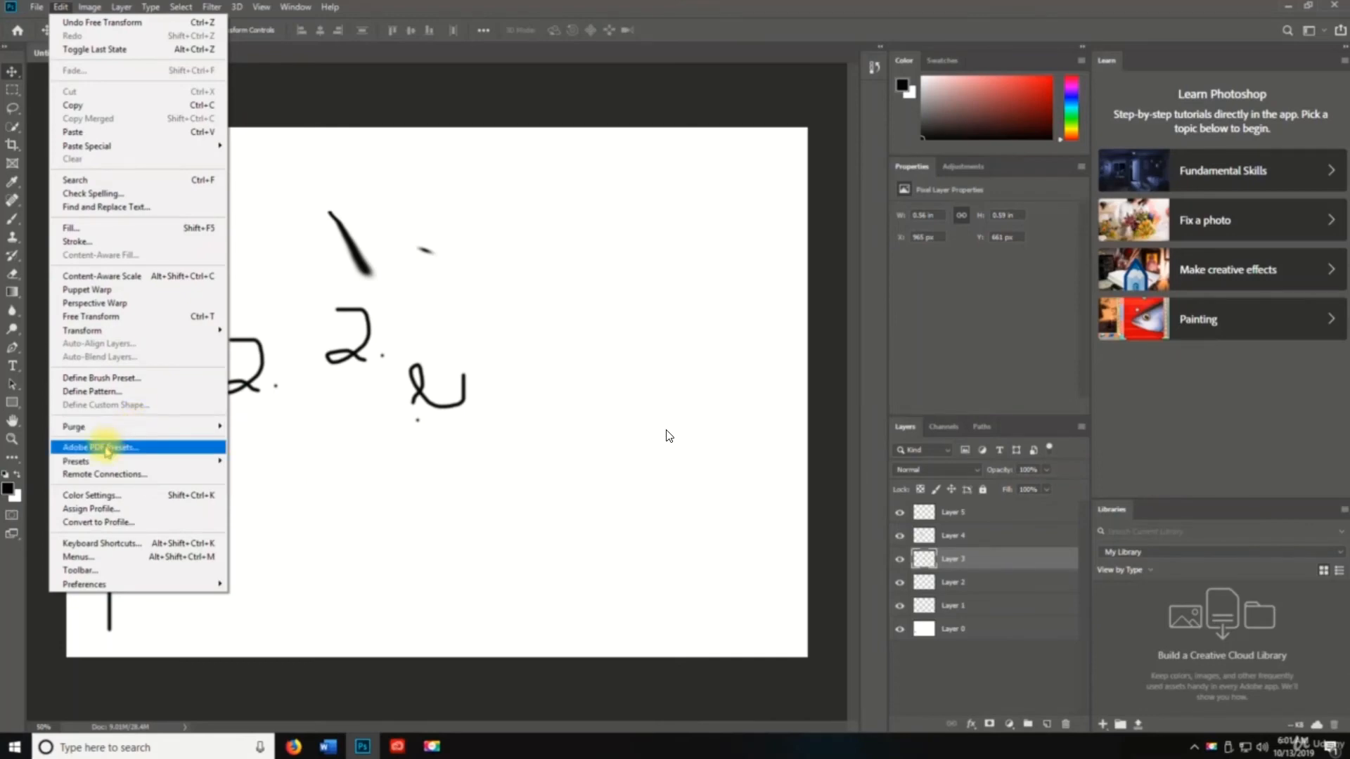
pyautogui.moveTo(109, 467)
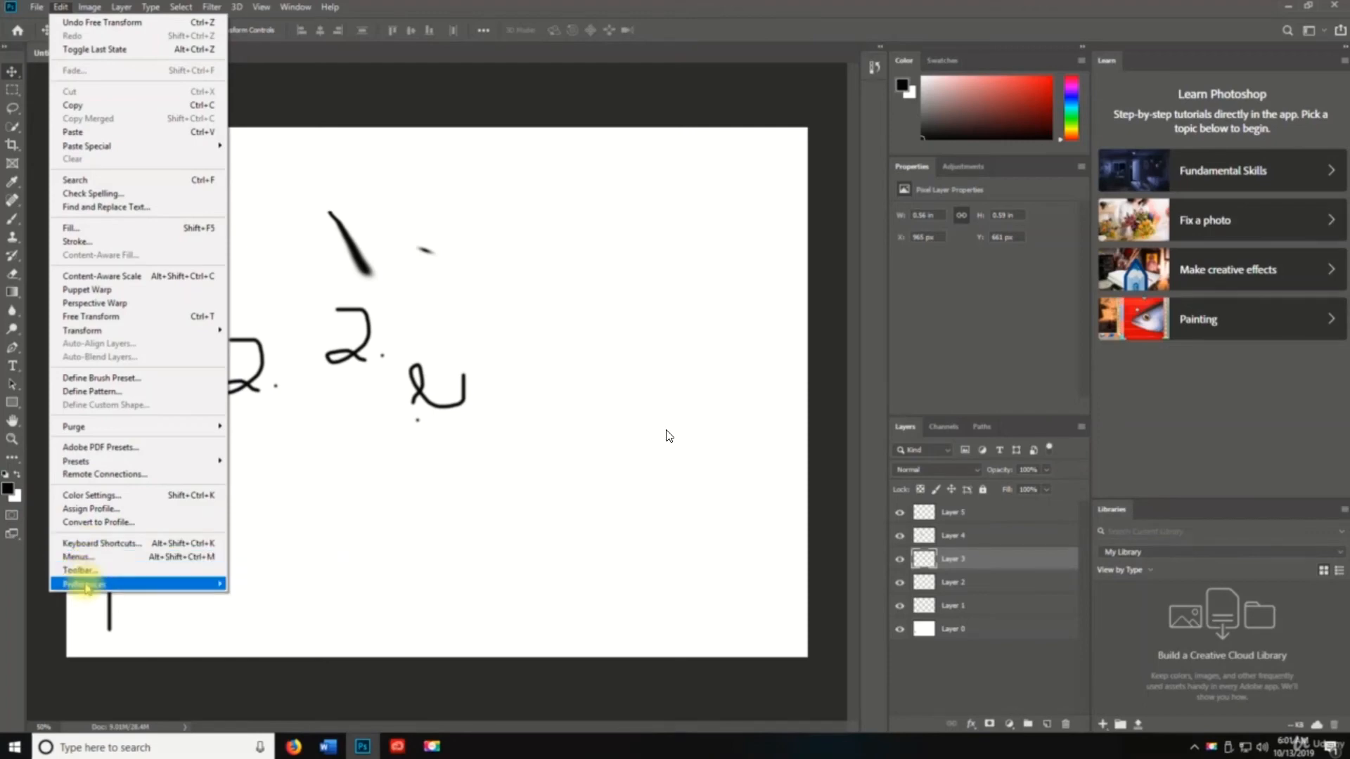
pyautogui.moveTo(86, 586)
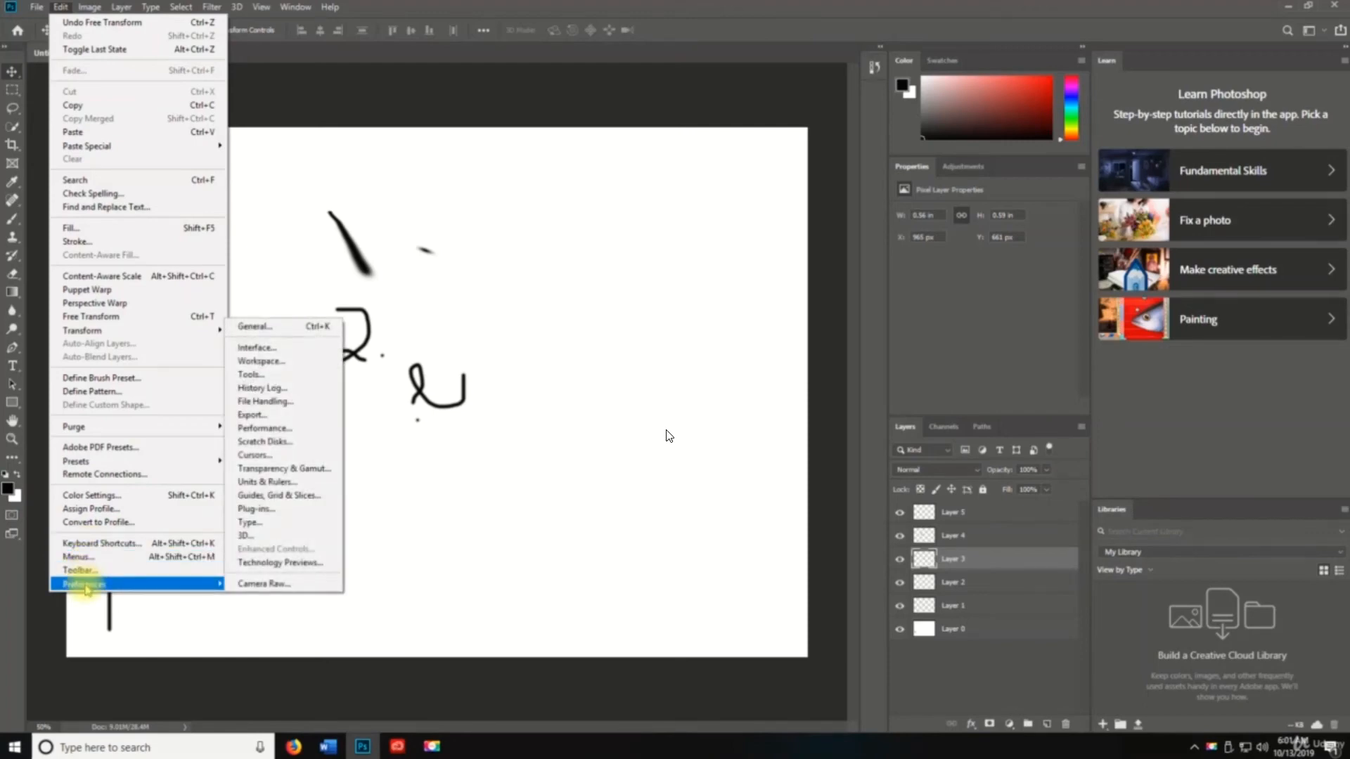
pyautogui.click(100, 545)
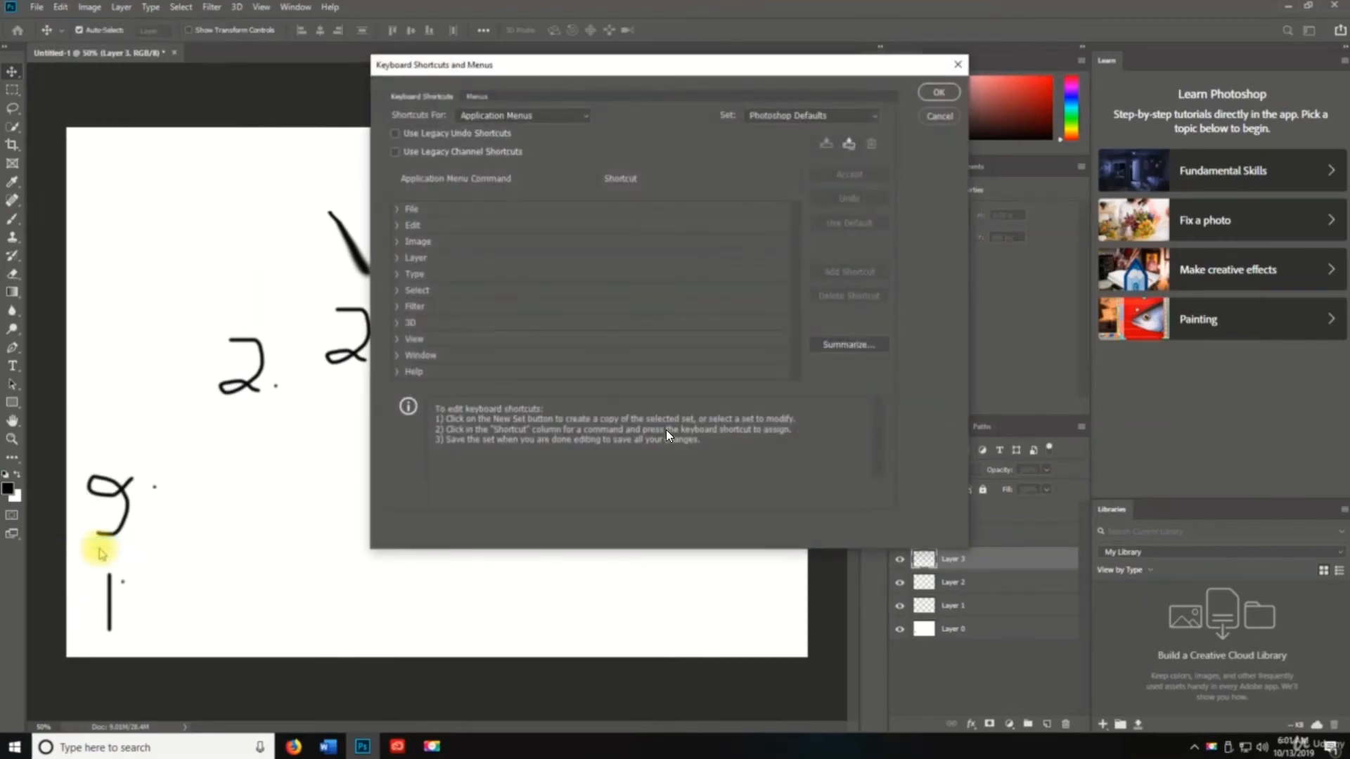
pyautogui.moveTo(469, 65); pyautogui.dragTo(223, 51)
pyautogui.moveTo(724, 532); pyautogui.dragTo(1111, 675)
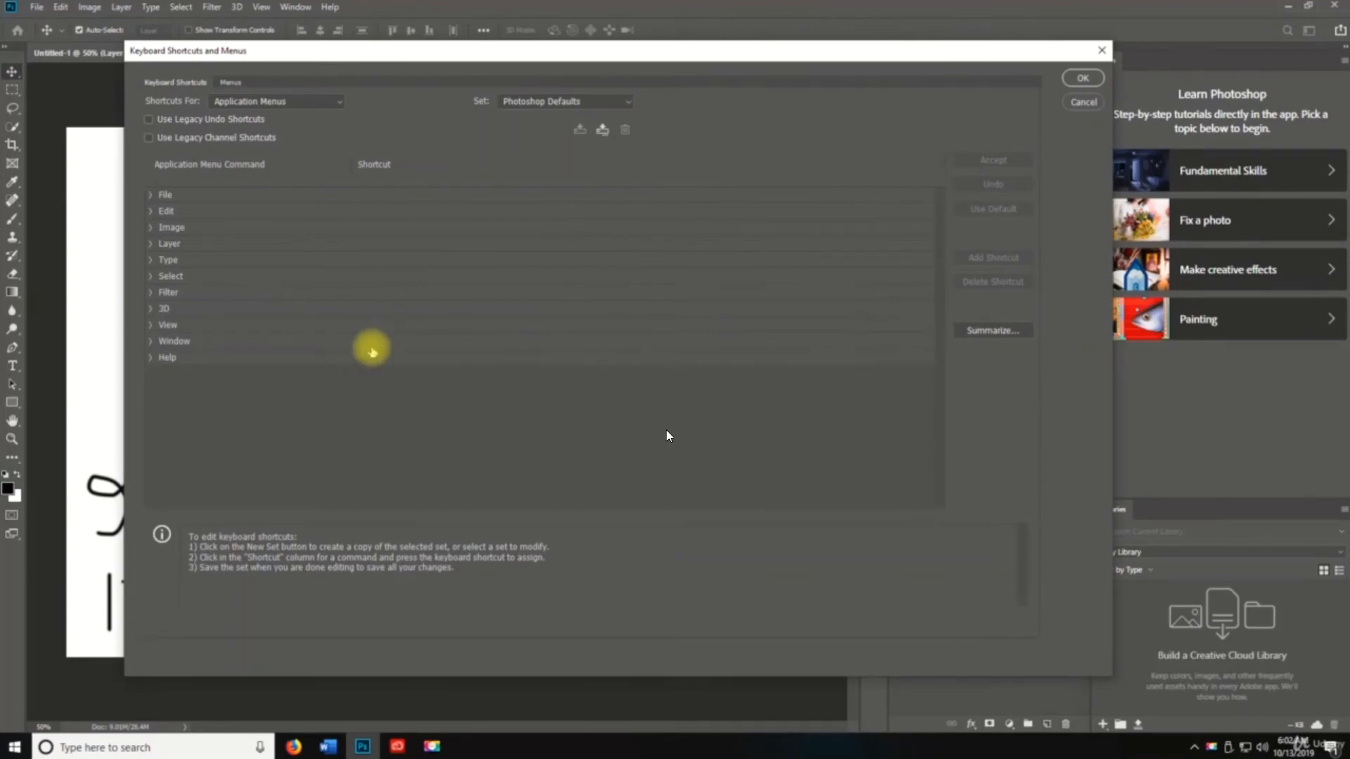
pyautogui.click(151, 195)
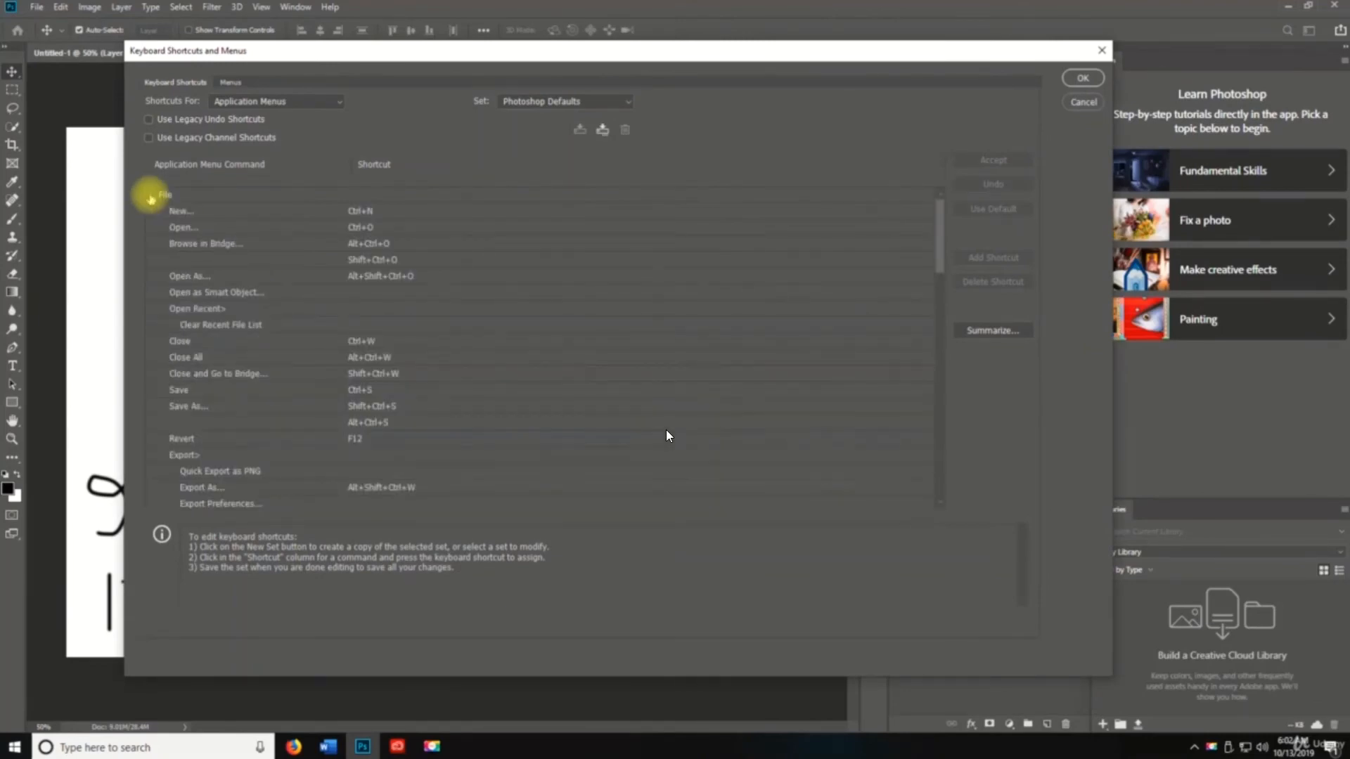
pyautogui.scroll(-2, 377, 356)
pyautogui.scroll(3, 313, 310)
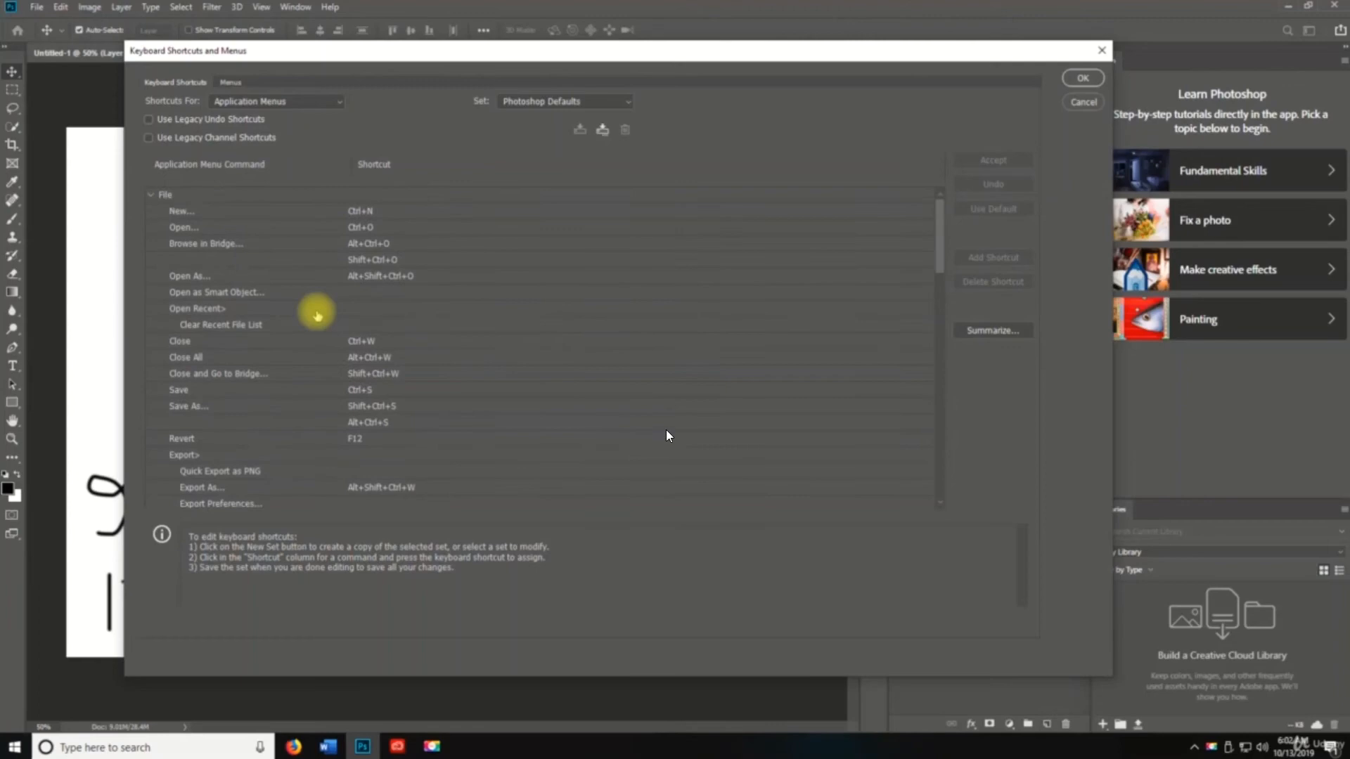
pyautogui.click(145, 195)
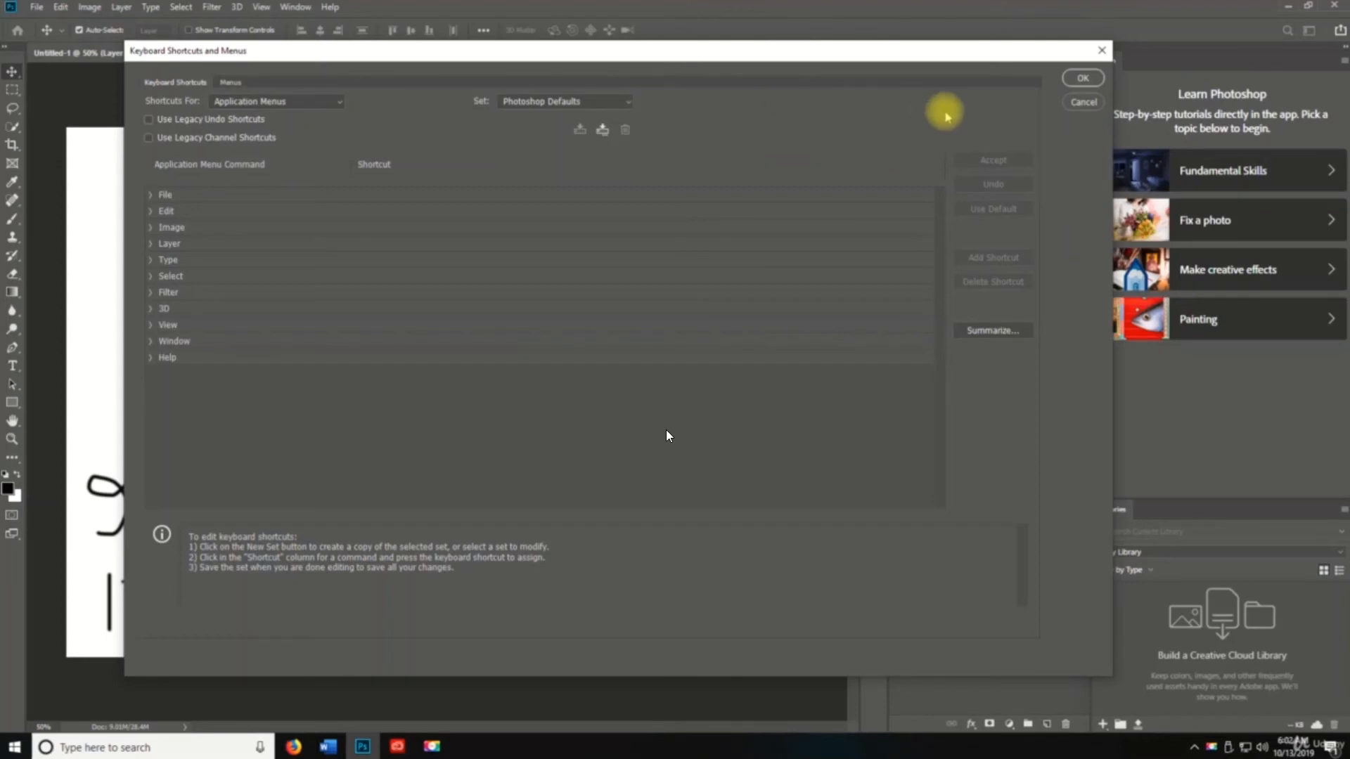
pyautogui.click(1074, 105)
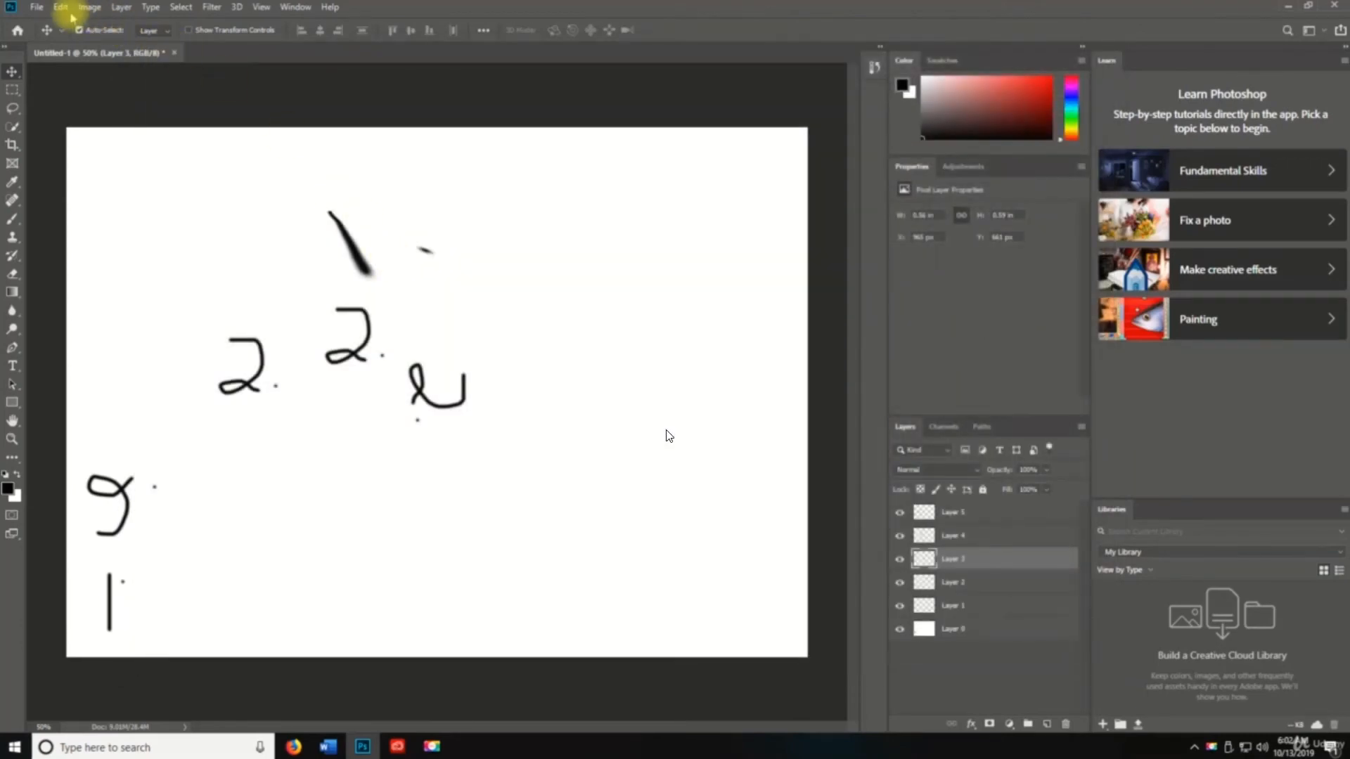
# Open the Menus customization dialog and cancel it.
pyautogui.click(61, 8)
pyautogui.moveTo(71, 584)
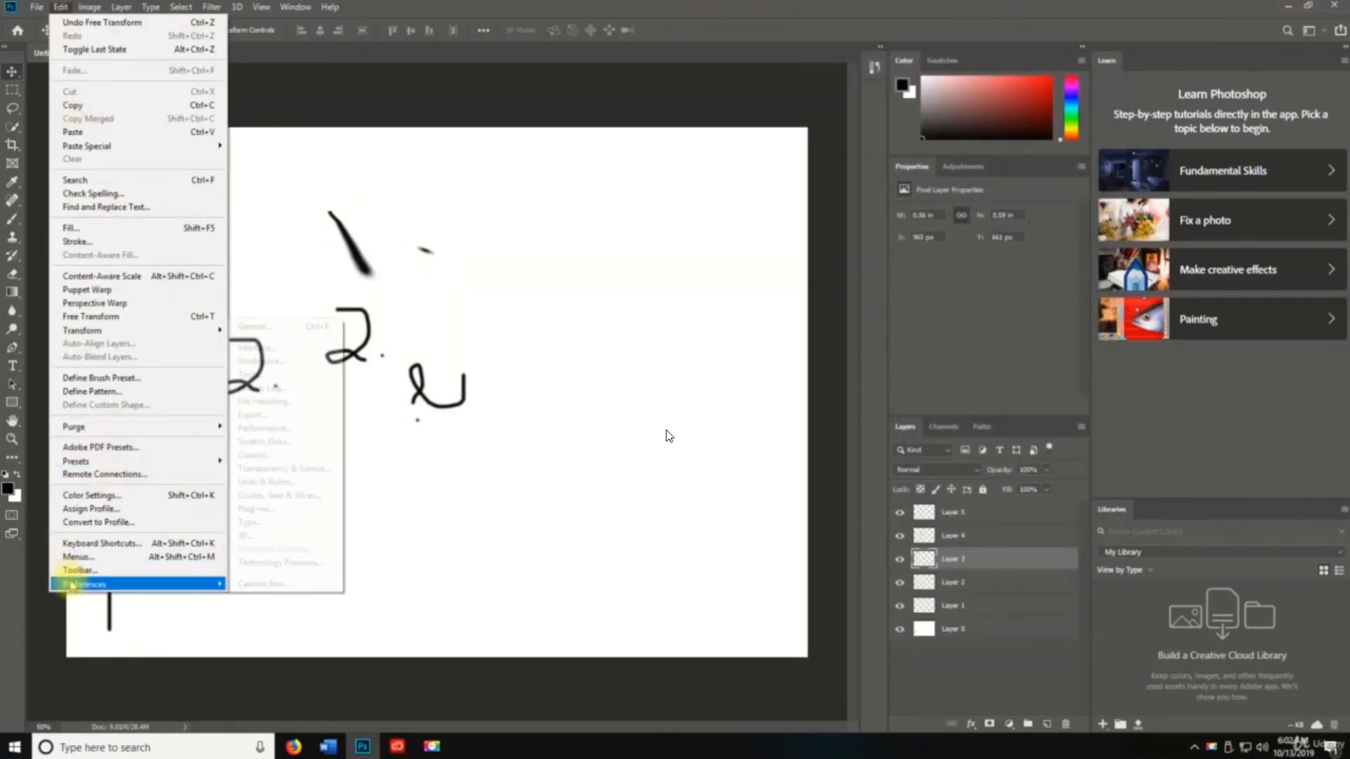
pyautogui.click(80, 556)
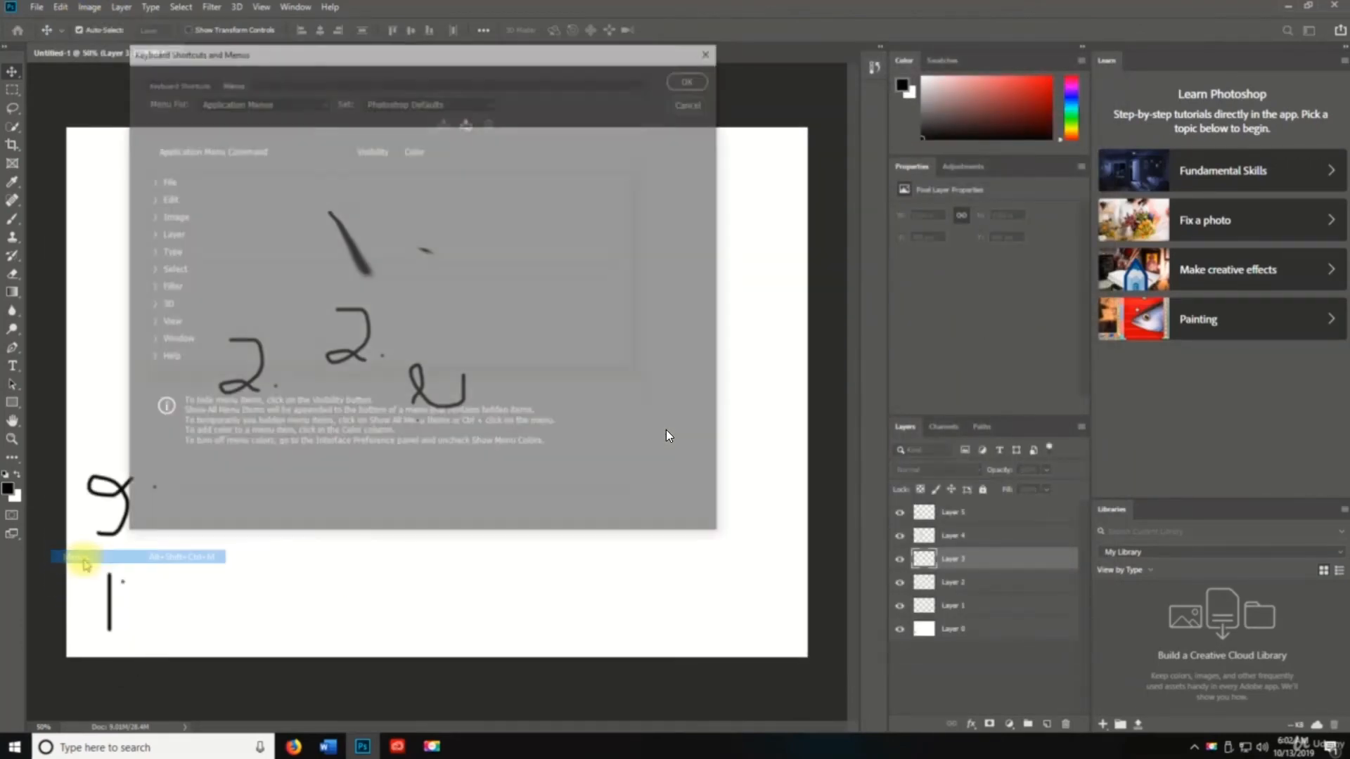
pyautogui.click(691, 104)
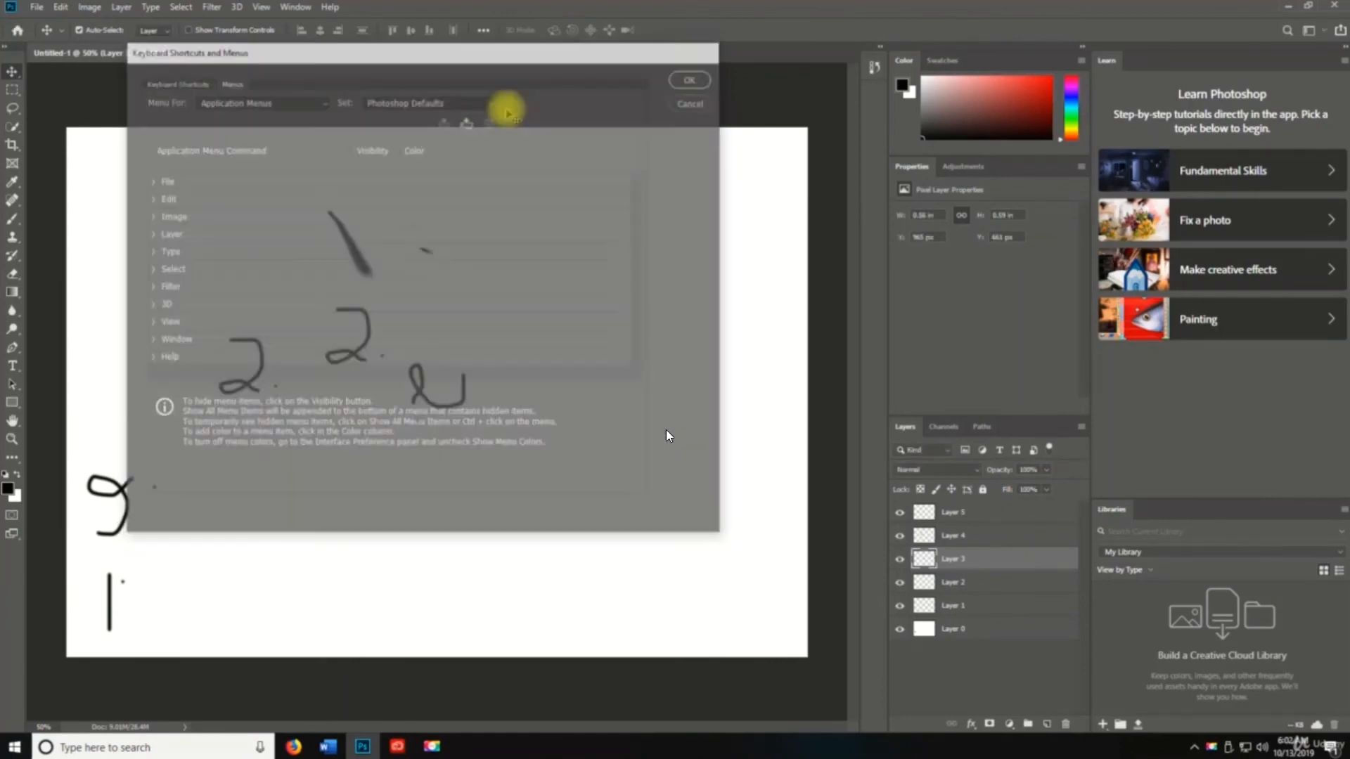
# Open the Customize Toolbar dialog, scroll through the tool list, and close it.
pyautogui.click(60, 7)
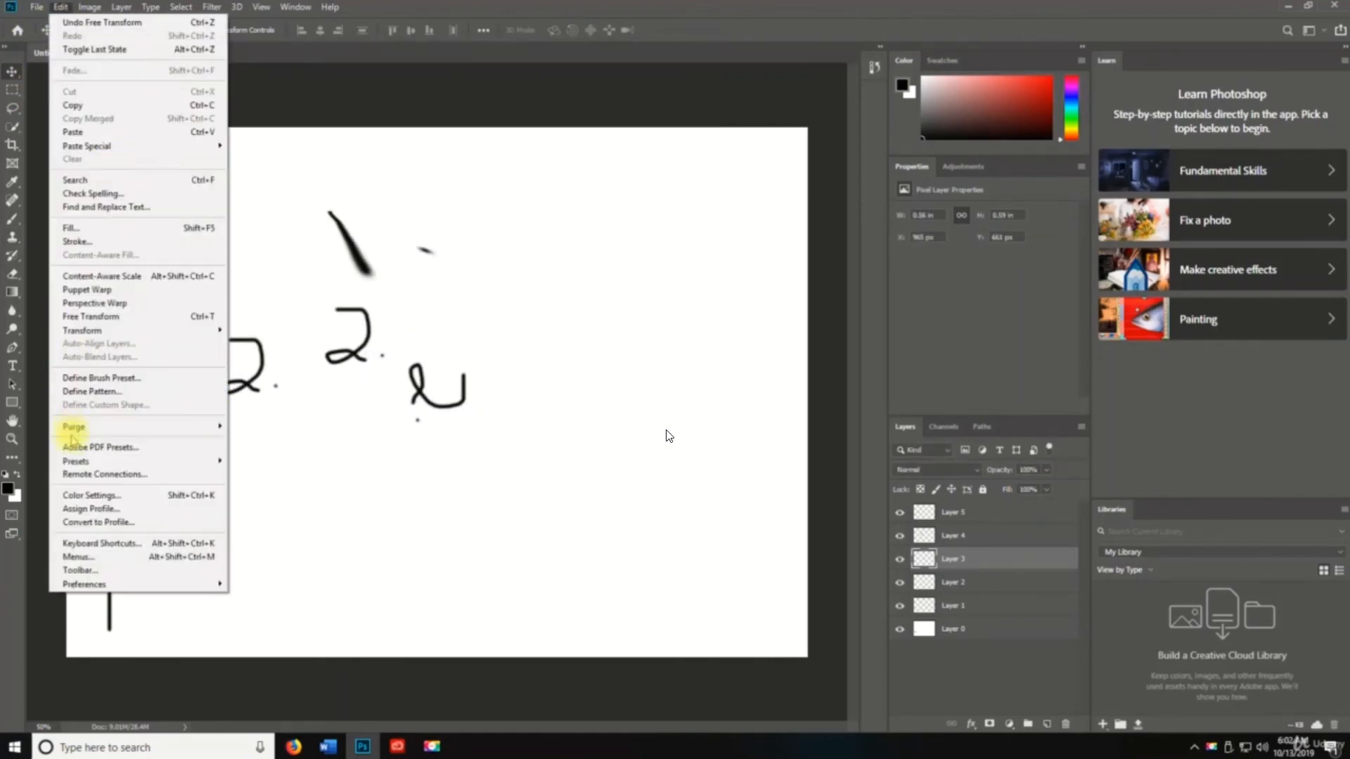
pyautogui.click(109, 570)
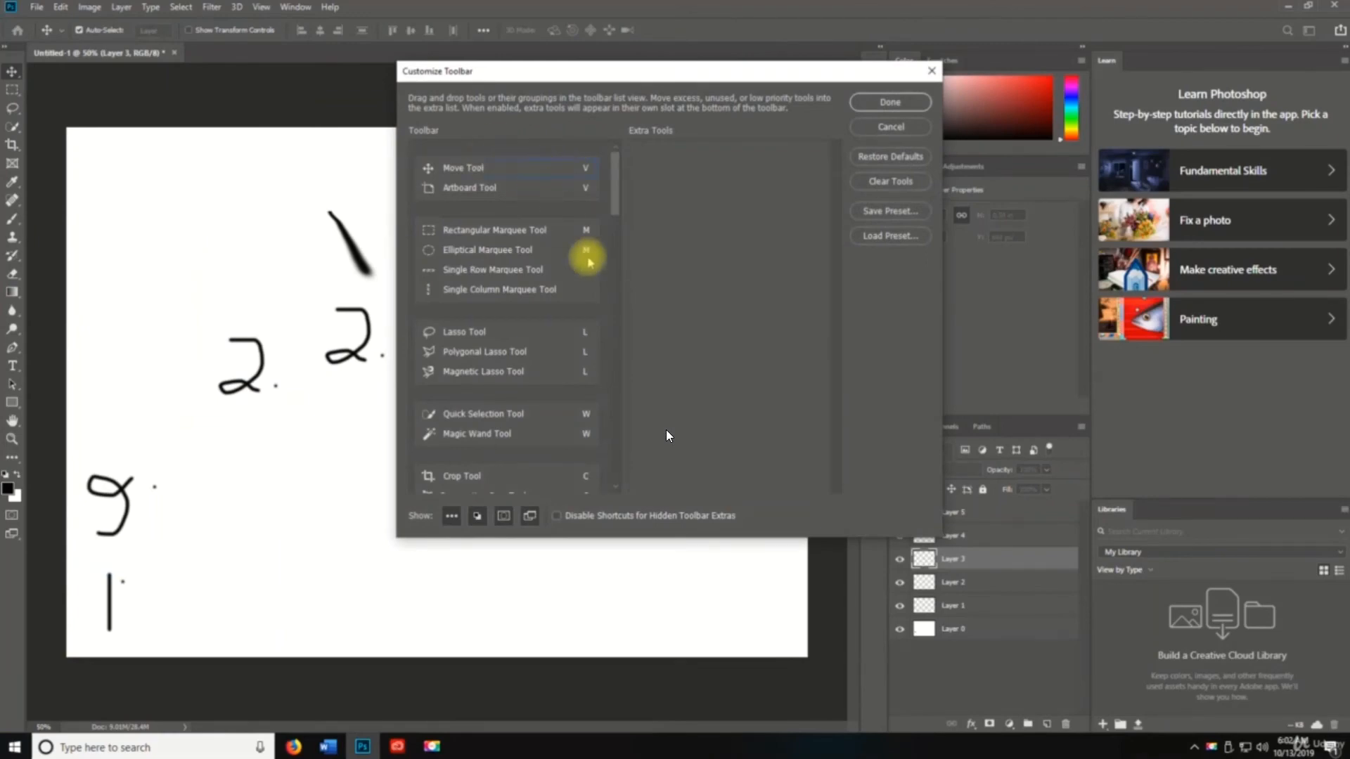
pyautogui.scroll(-1, 499, 278)
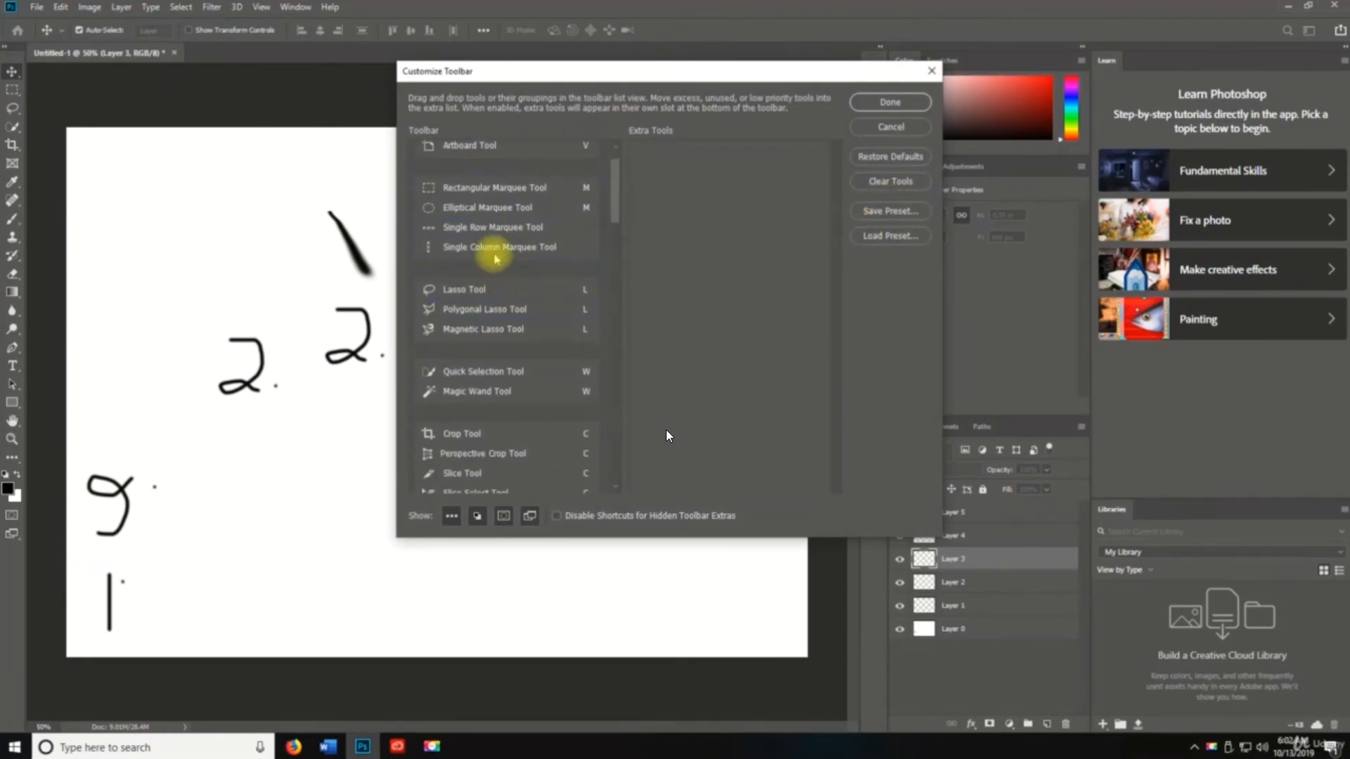
pyautogui.scroll(1, 485, 225)
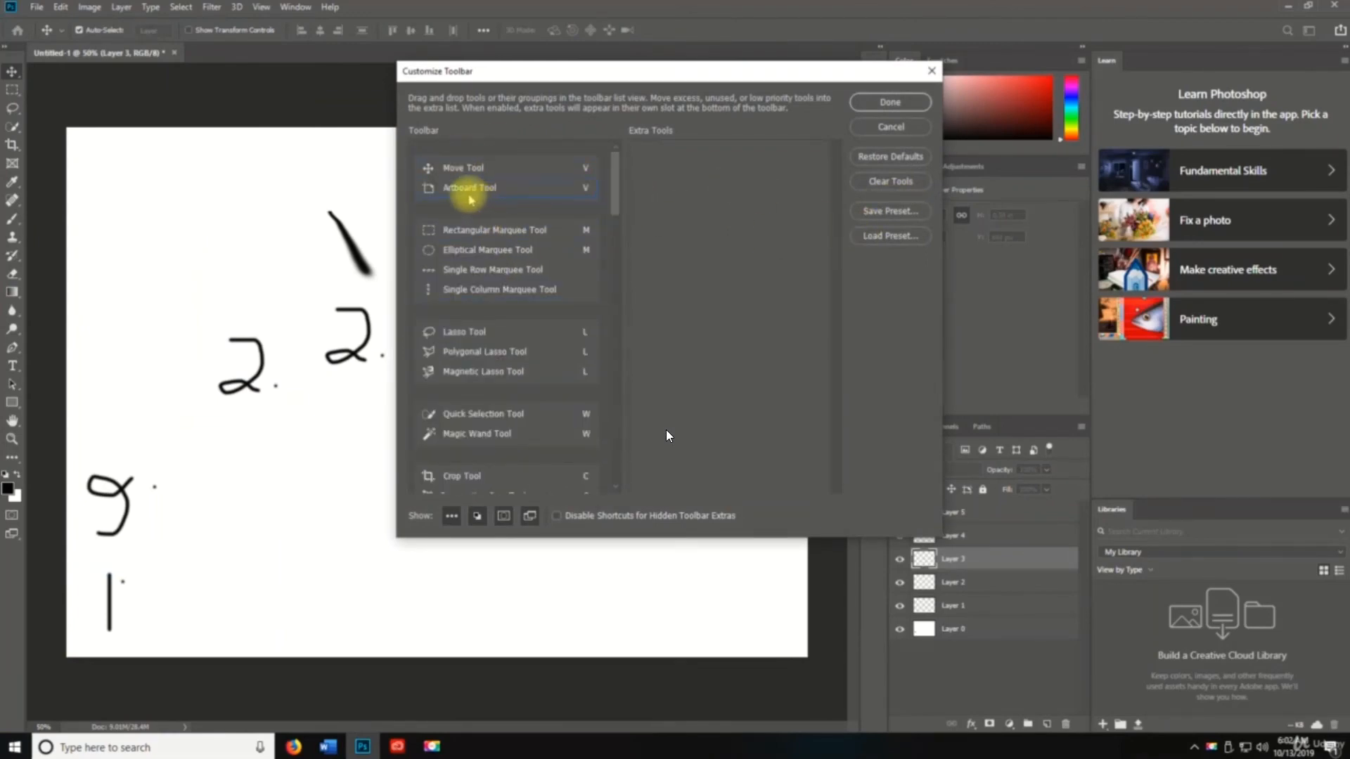
pyautogui.scroll(-2, 459, 428)
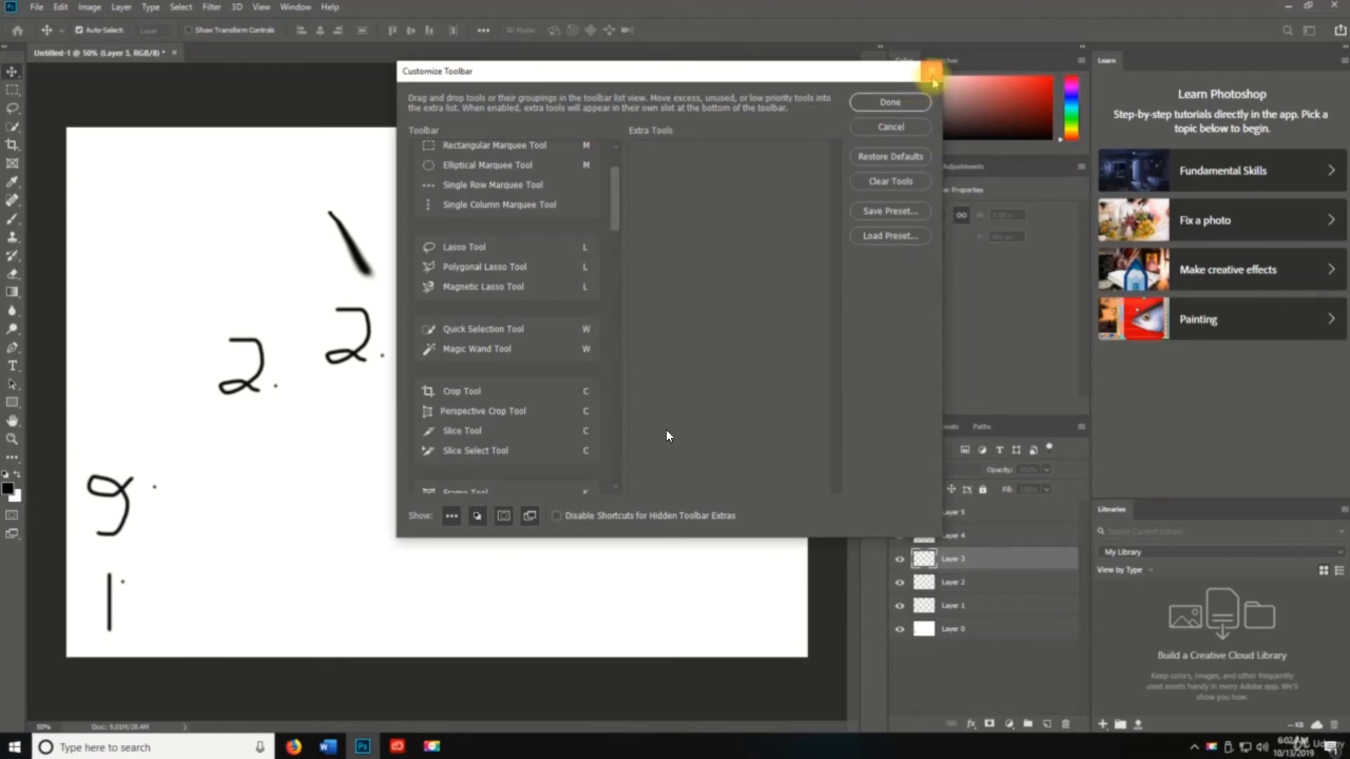
pyautogui.click(932, 73)
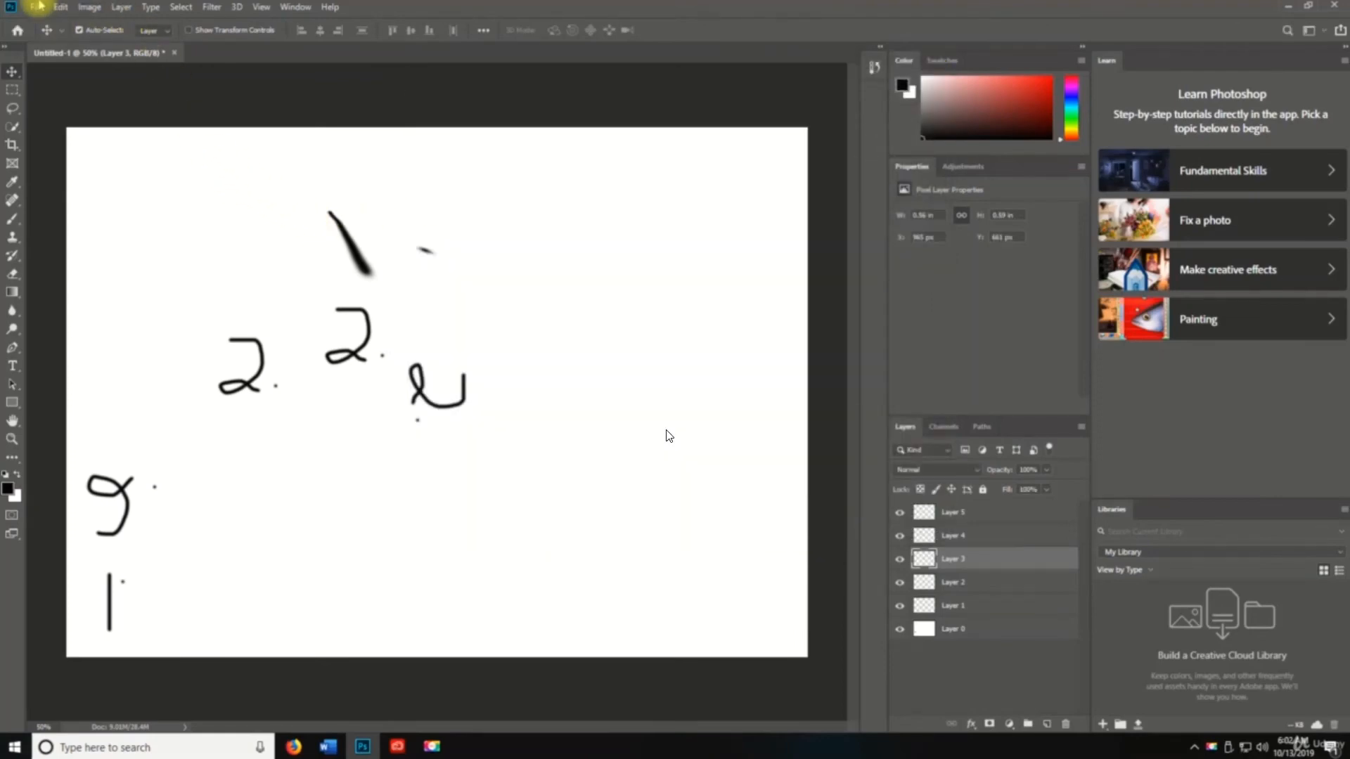
# Open the Preferences dialog and browse the General and Interface pages, picking the darkest color theme.
pyautogui.click(60, 7)
pyautogui.moveTo(90, 584)
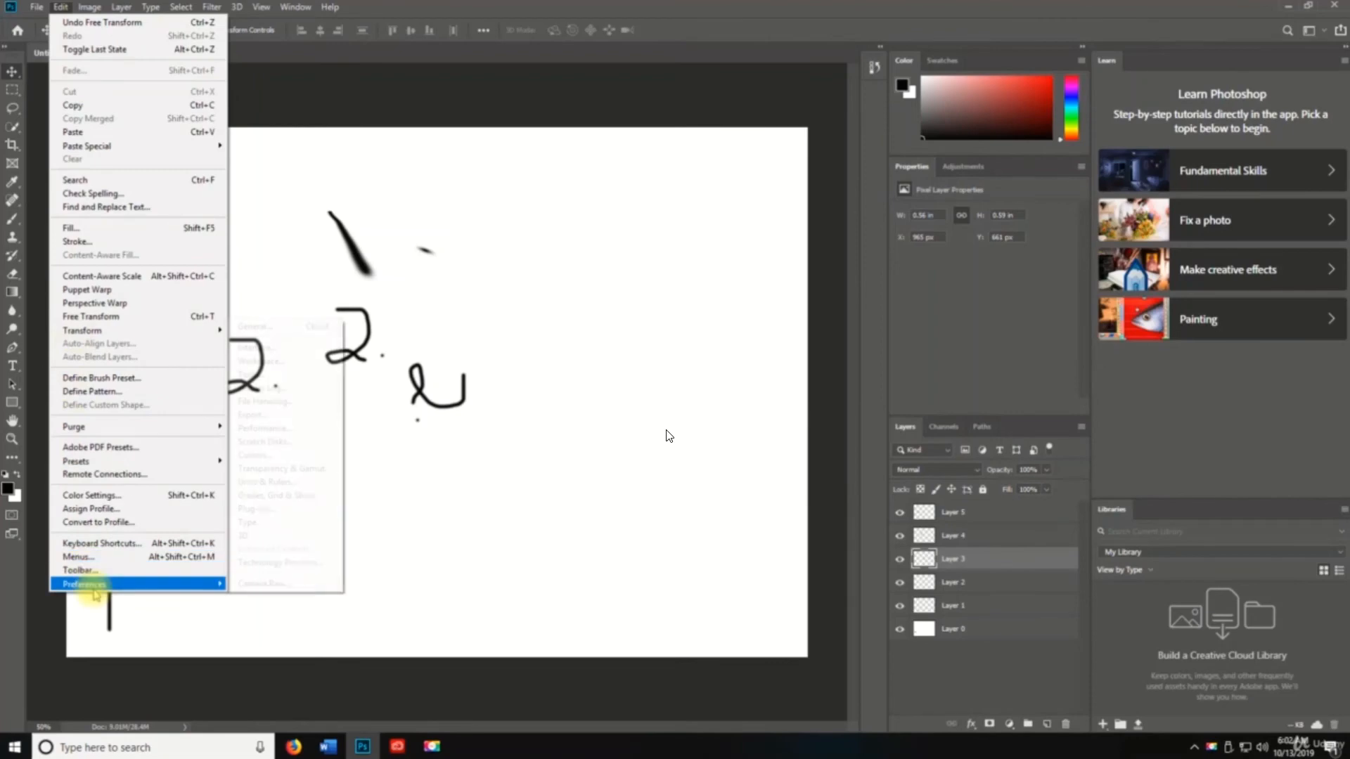
pyautogui.click(252, 328)
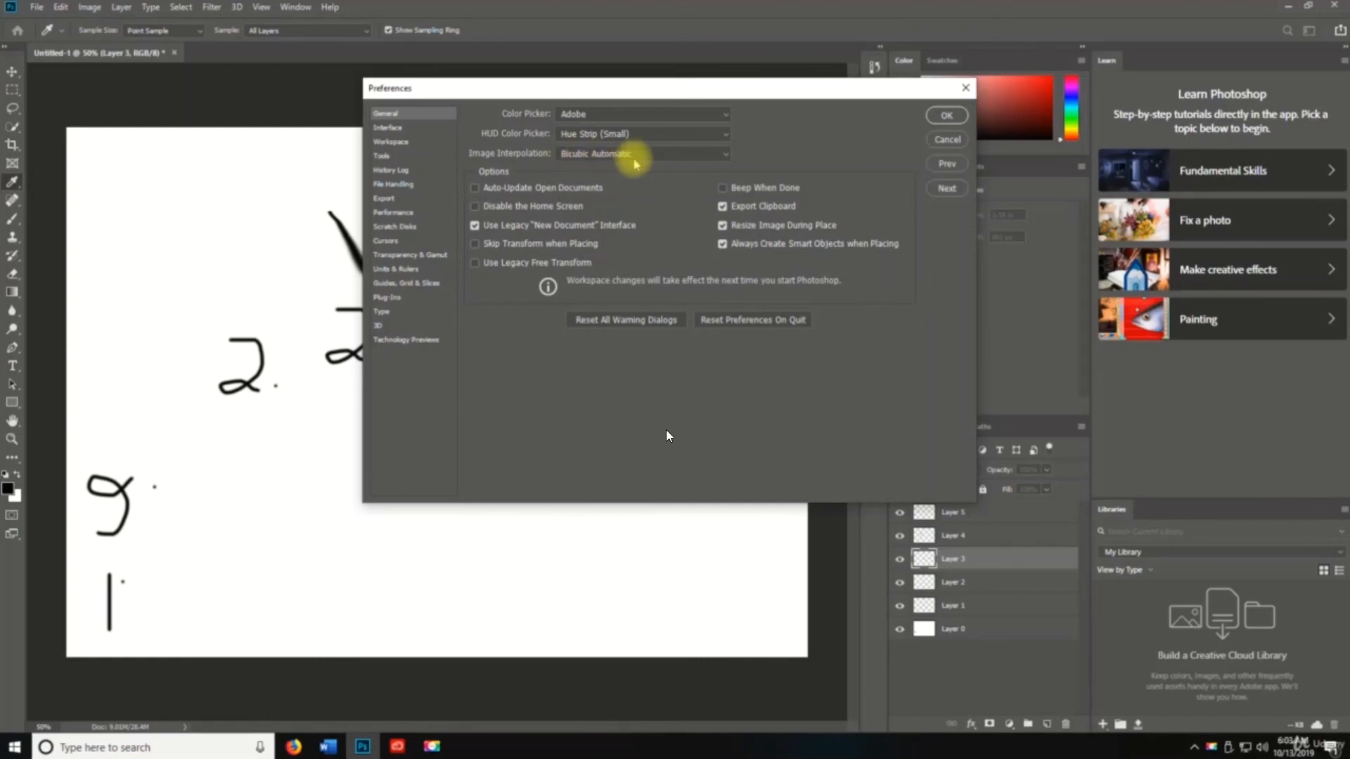
pyautogui.click(424, 130)
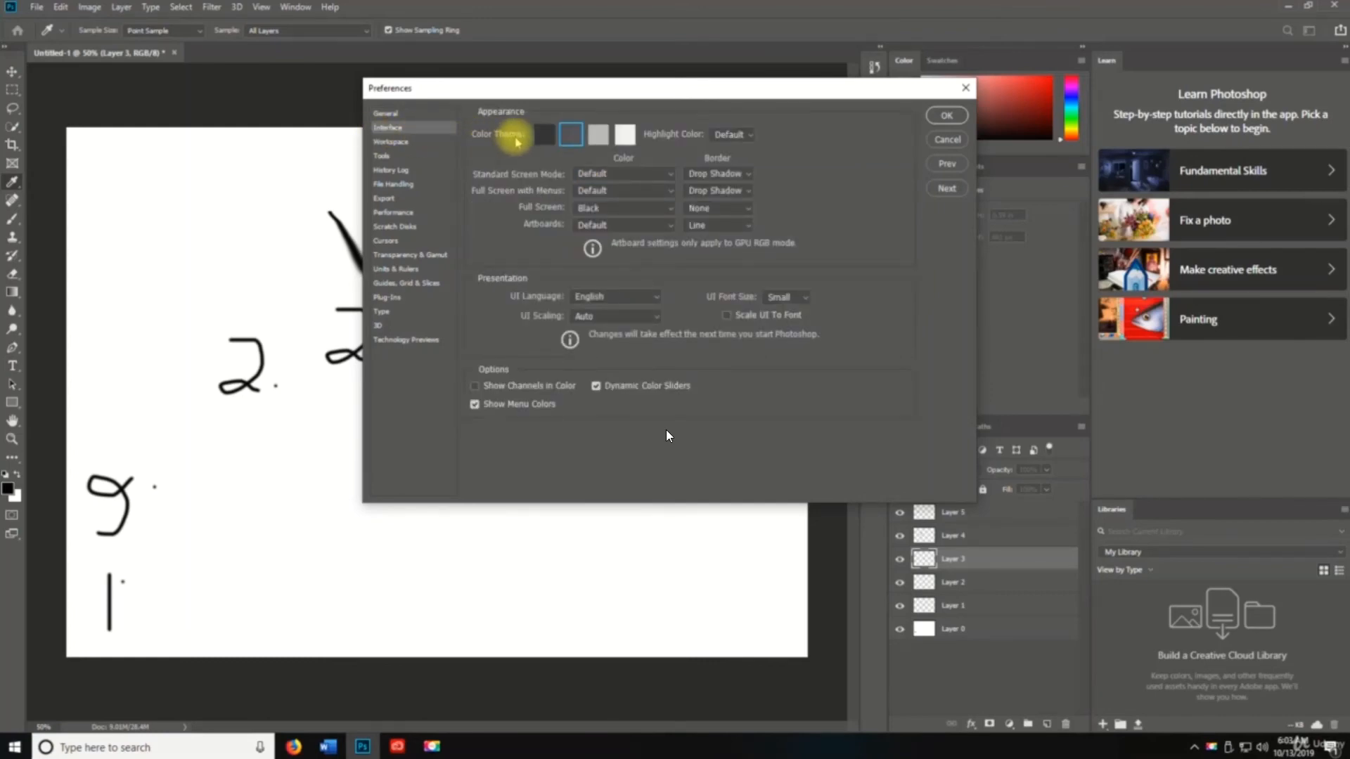
pyautogui.click(543, 135)
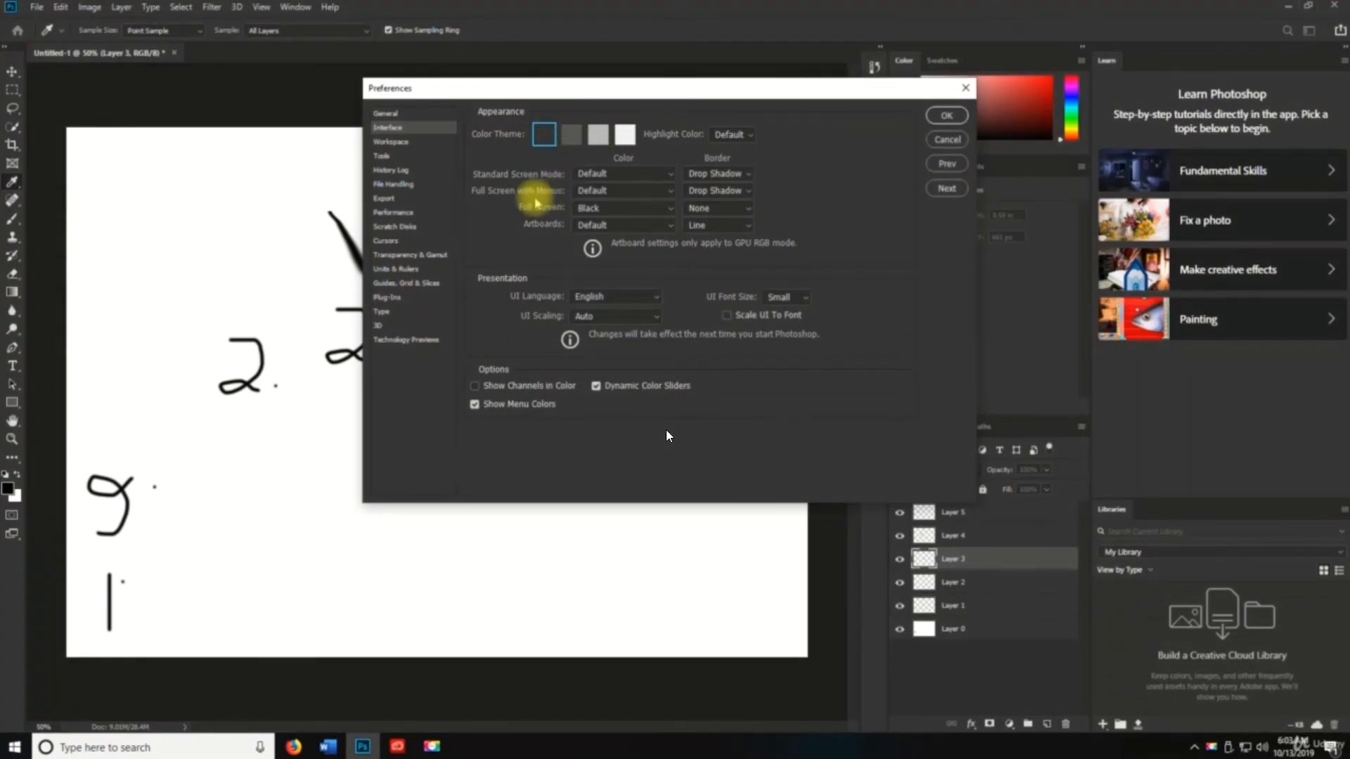
# Browse the Workspace, Tools, History Log and File Handling preference pages.
pyautogui.click(394, 142)
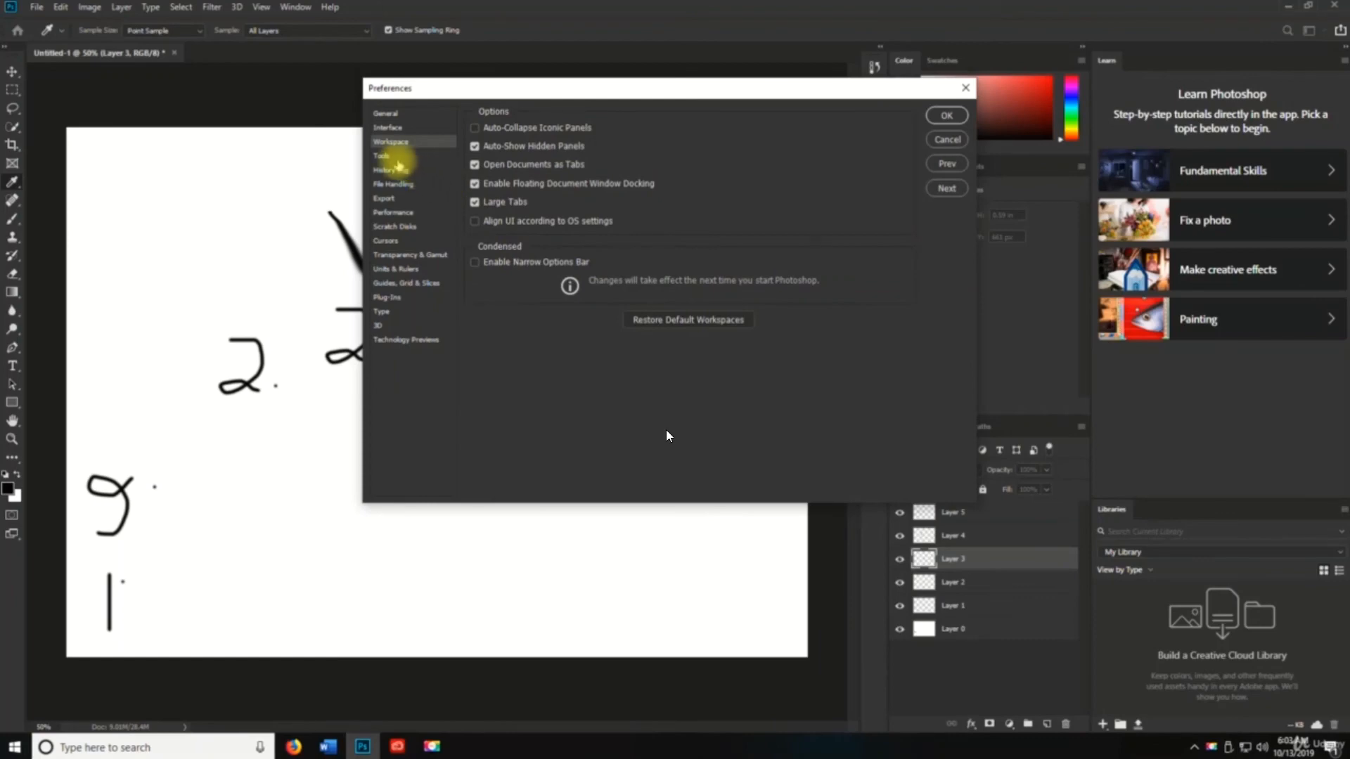
pyautogui.click(397, 158)
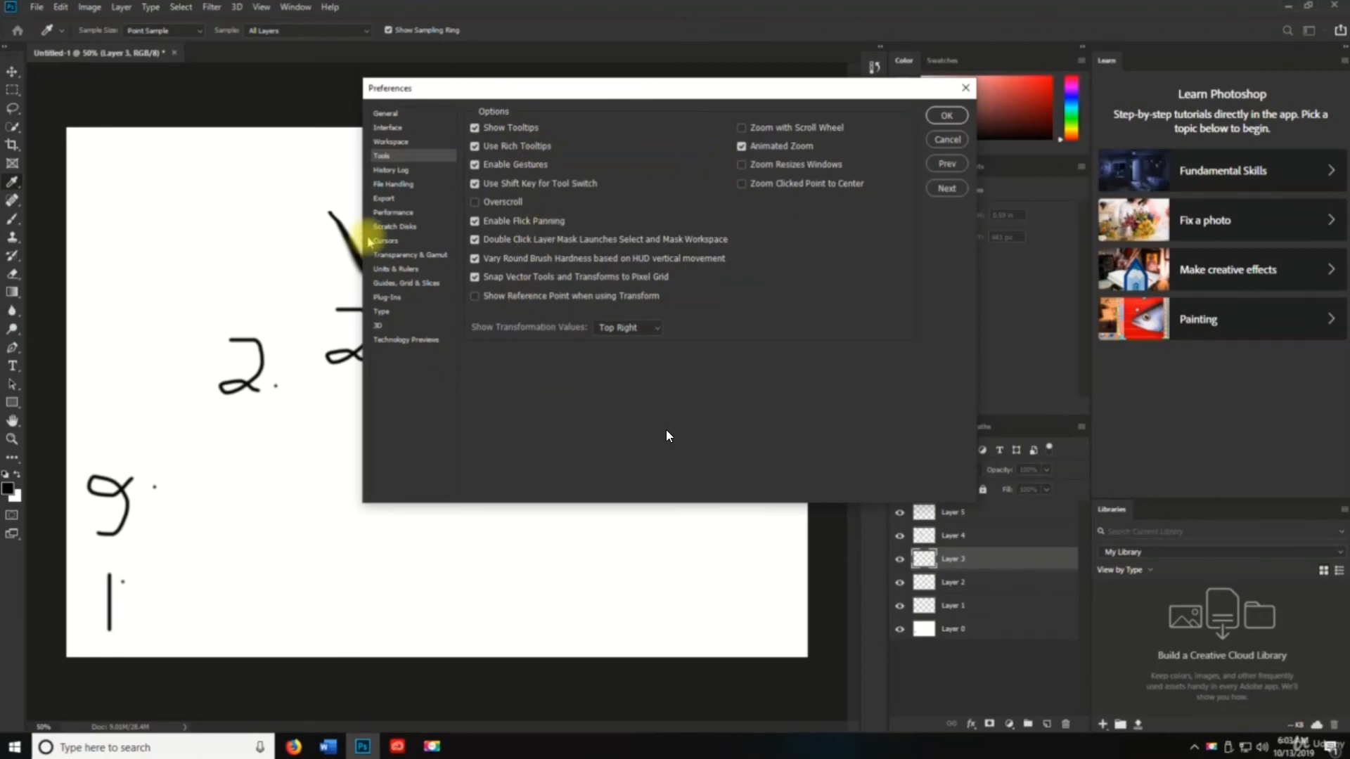
pyautogui.click(402, 170)
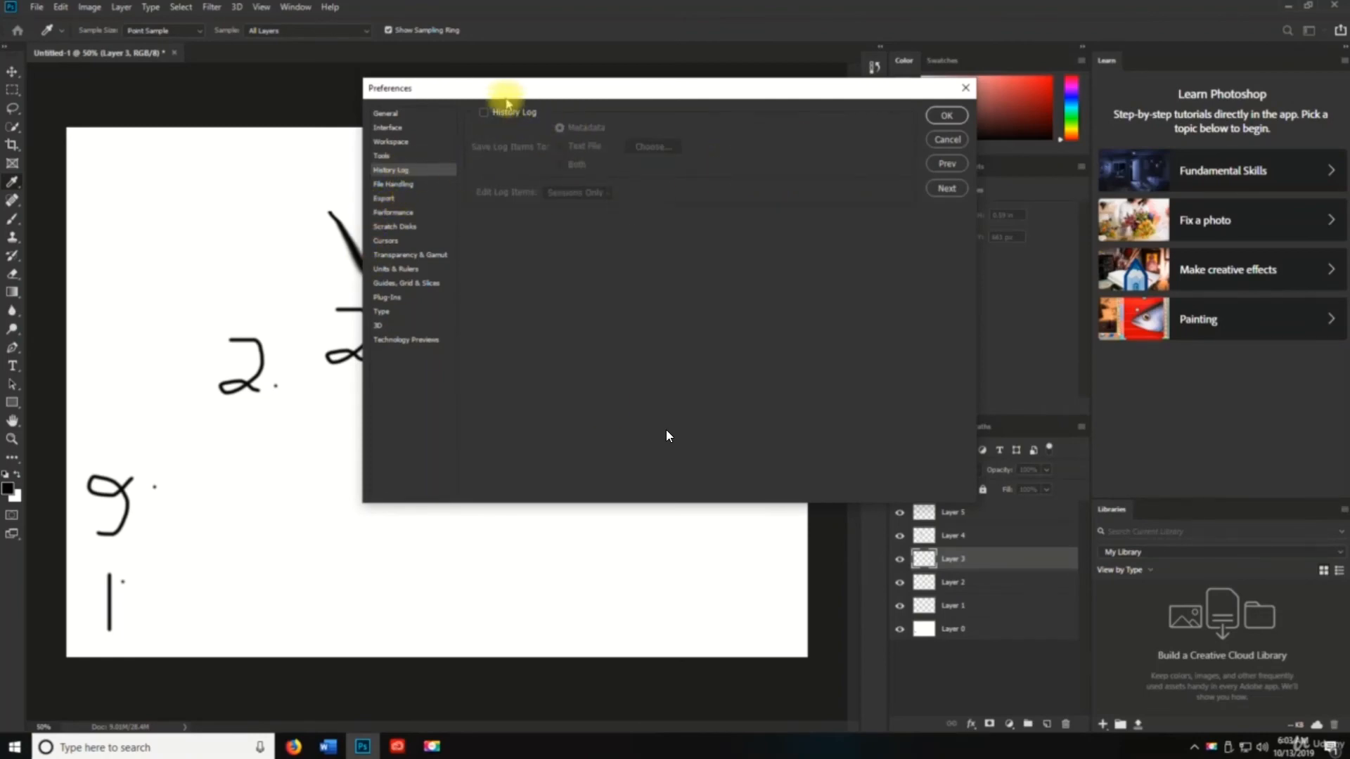
pyautogui.click(394, 184)
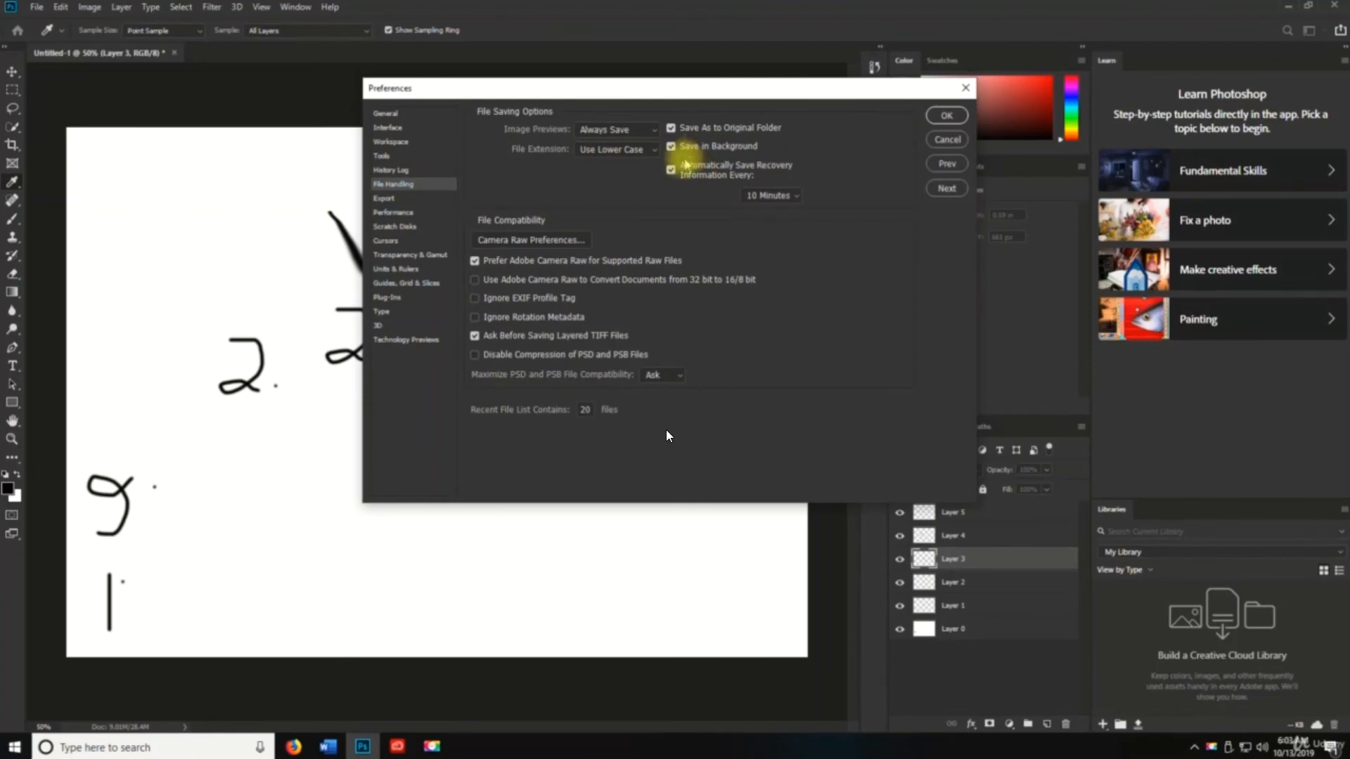
# Open the Export preferences and inspect the Quick Export format list, keeping PNG.
pyautogui.click(391, 198)
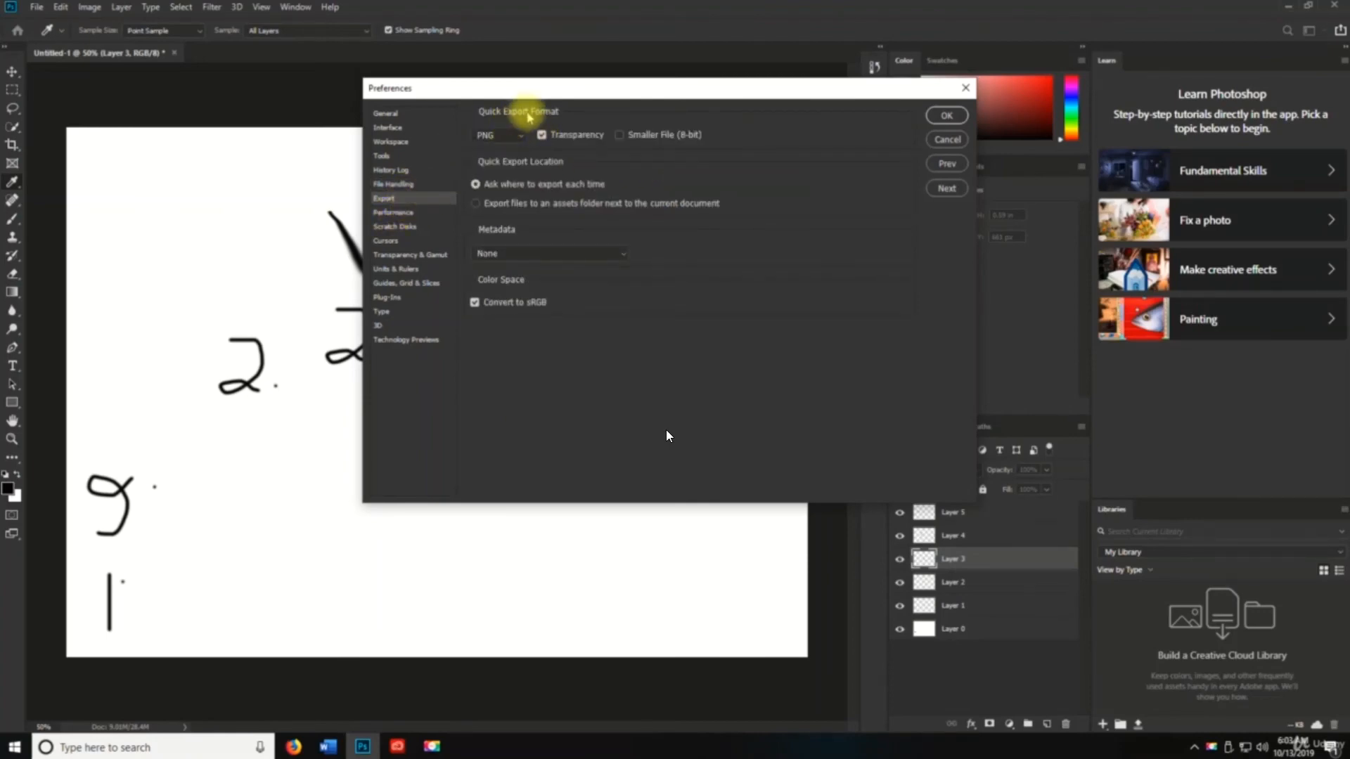
pyautogui.click(491, 137)
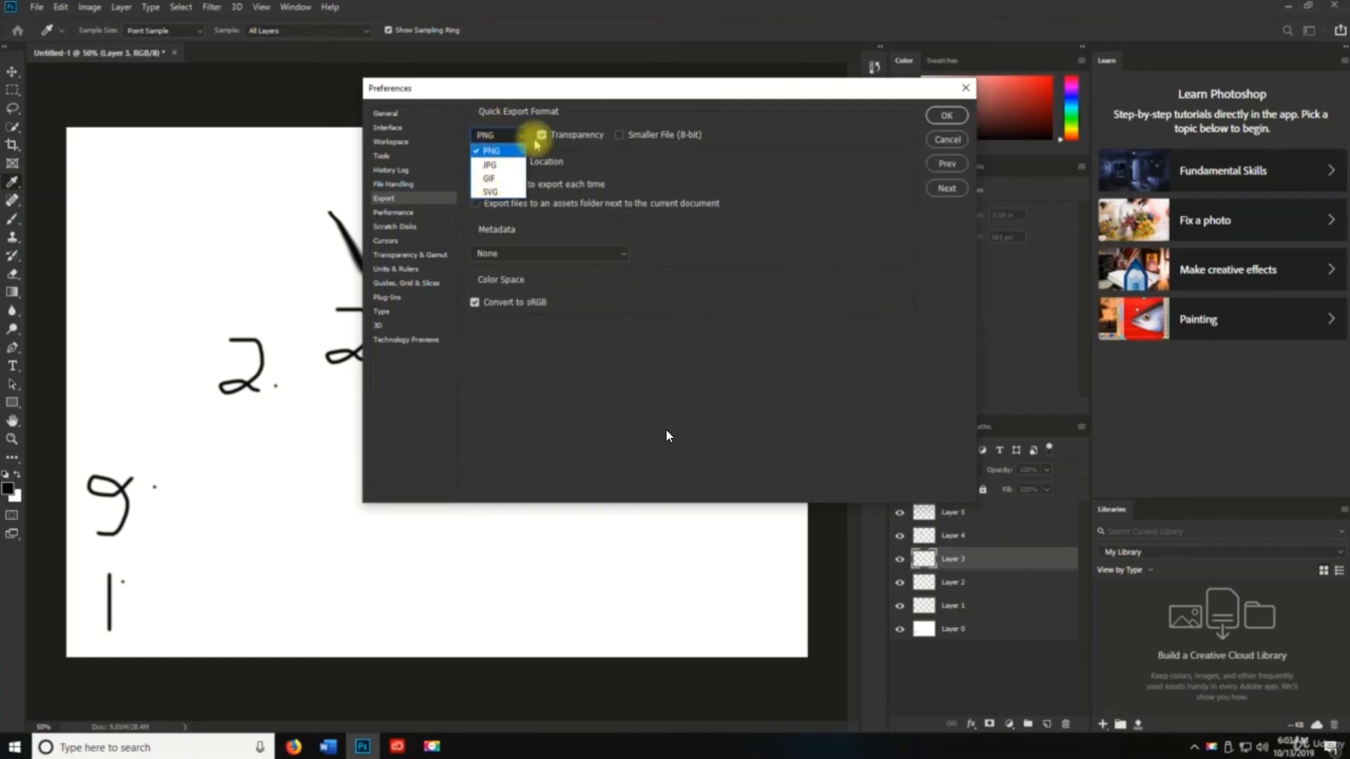
pyautogui.click(717, 172)
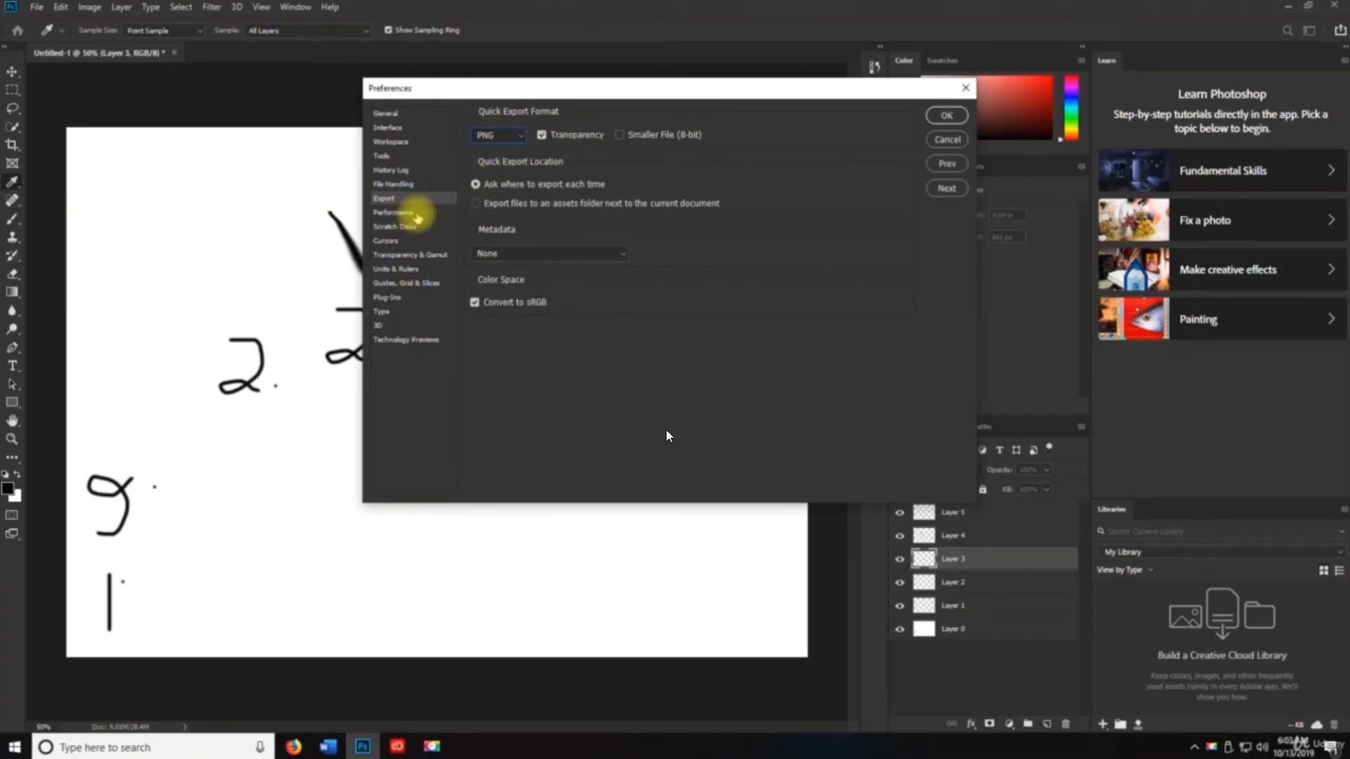
pyautogui.click(487, 137)
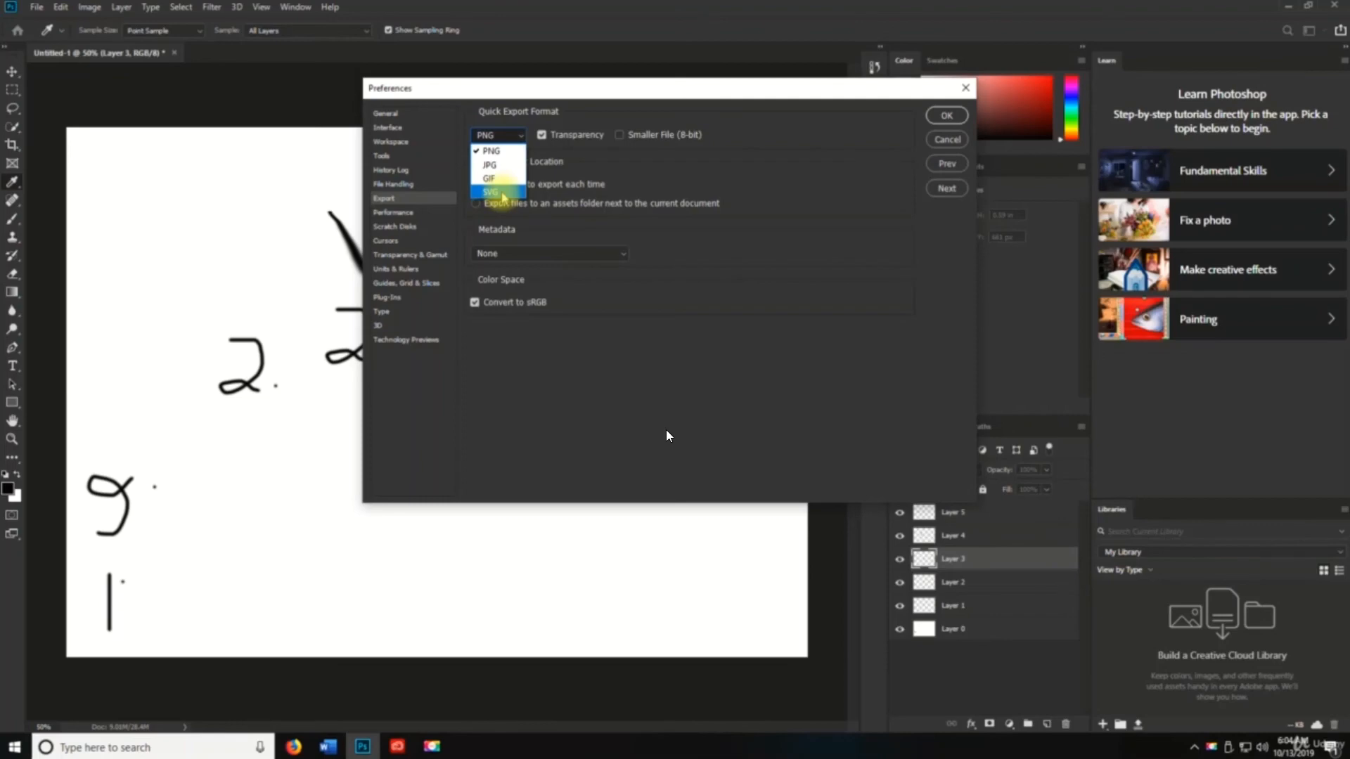
pyautogui.click(495, 136)
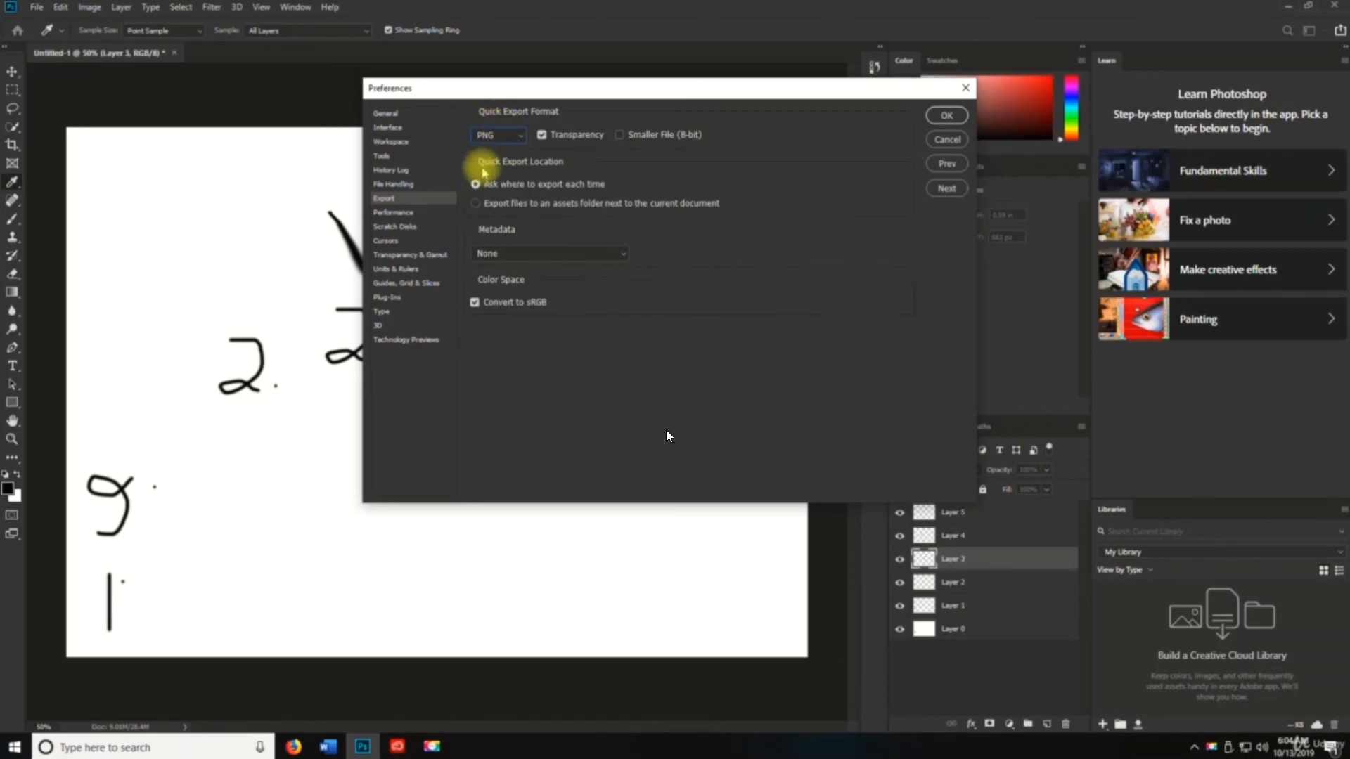
# Browse the Performance, Scratch Disks, Cursors, Transparency & Gamut and Units & Rulers preference pages.
pyautogui.click(405, 216)
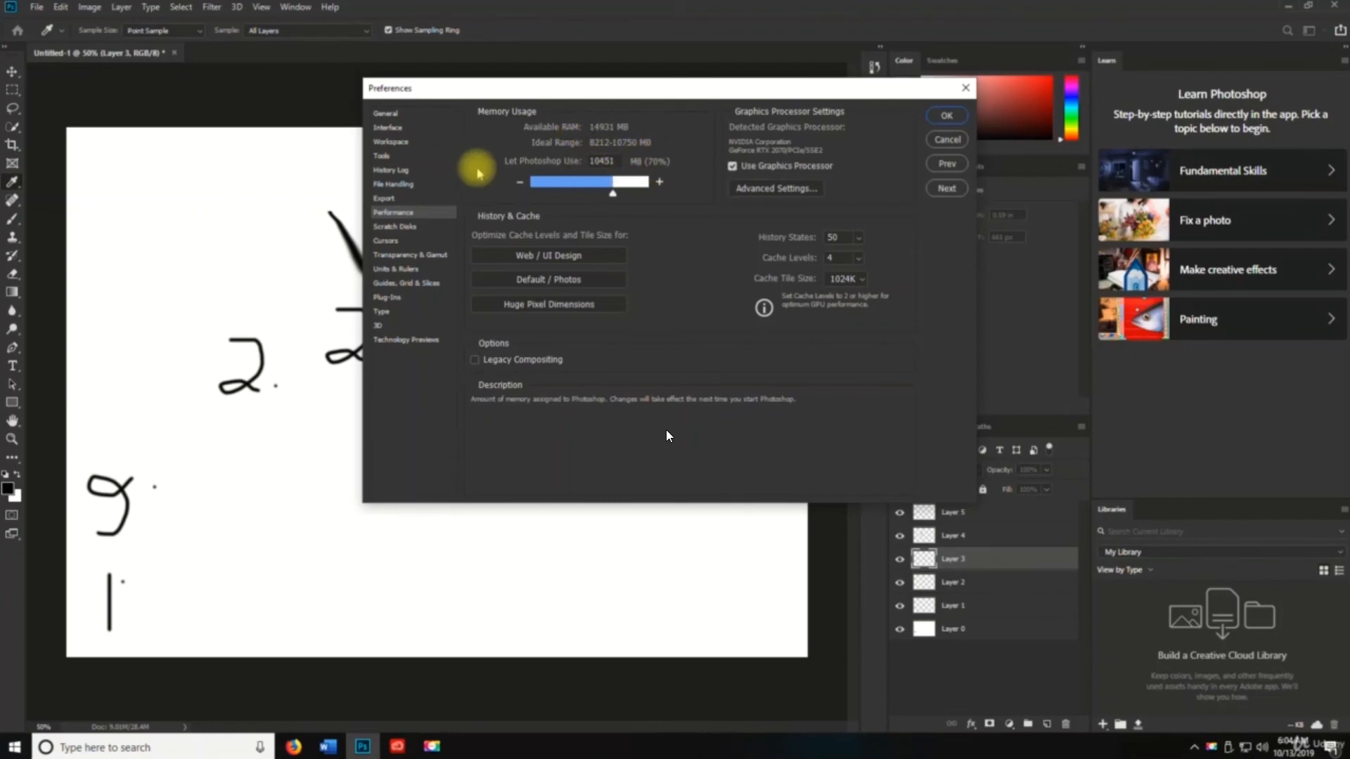
pyautogui.click(399, 226)
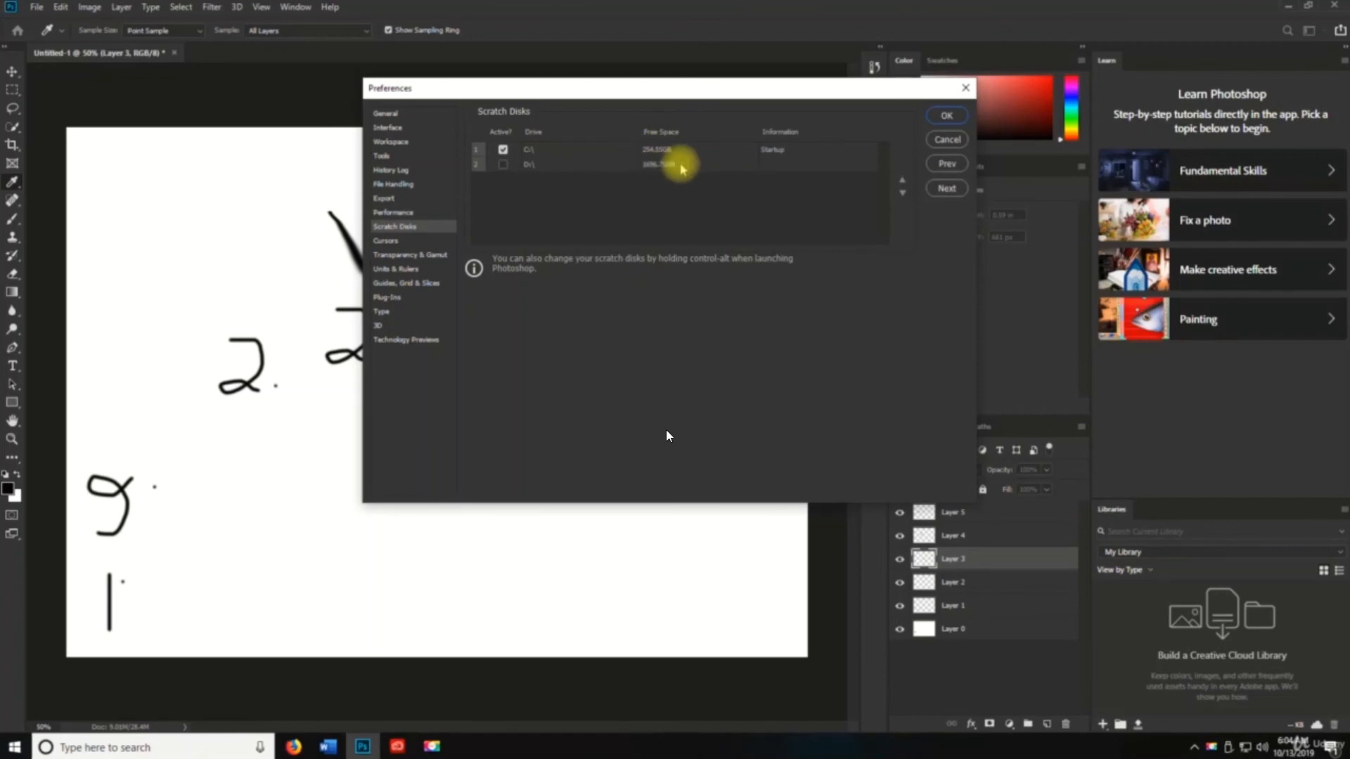
pyautogui.click(389, 242)
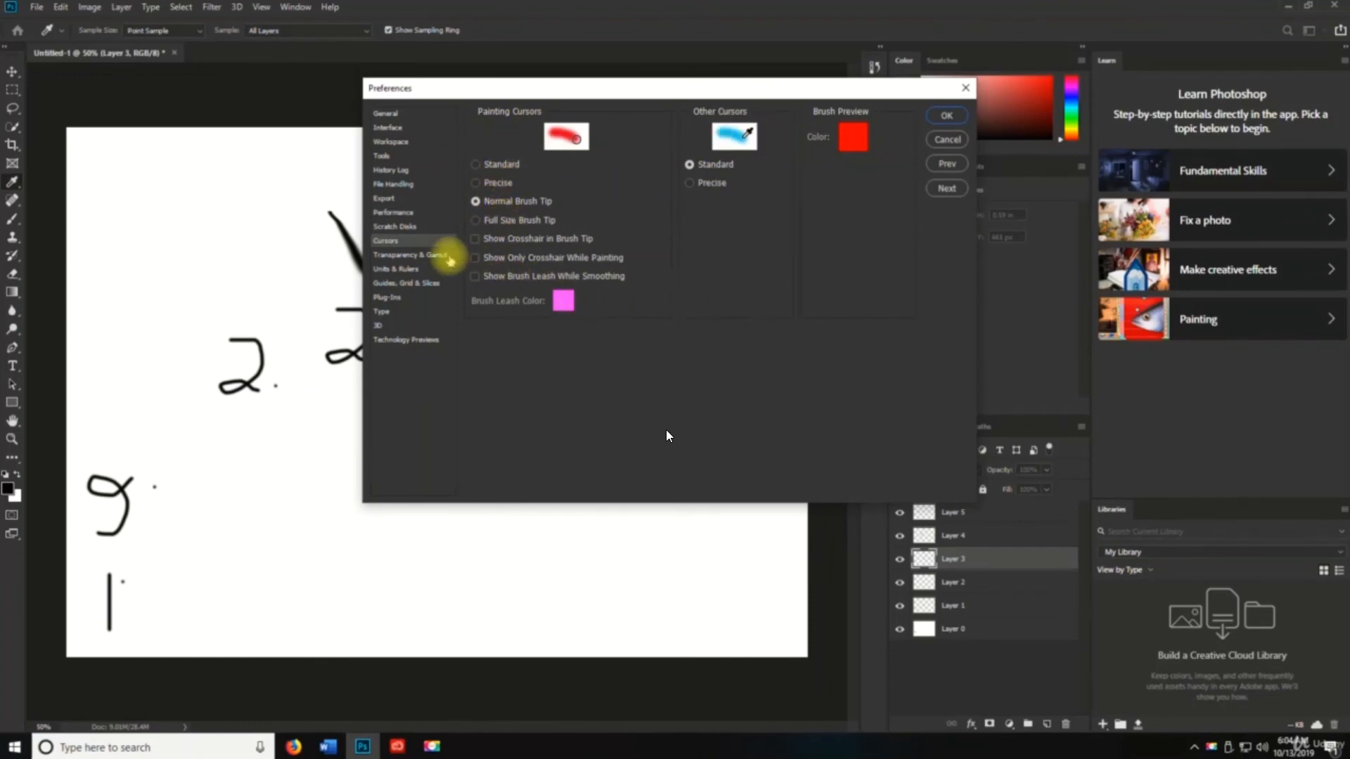
pyautogui.click(404, 255)
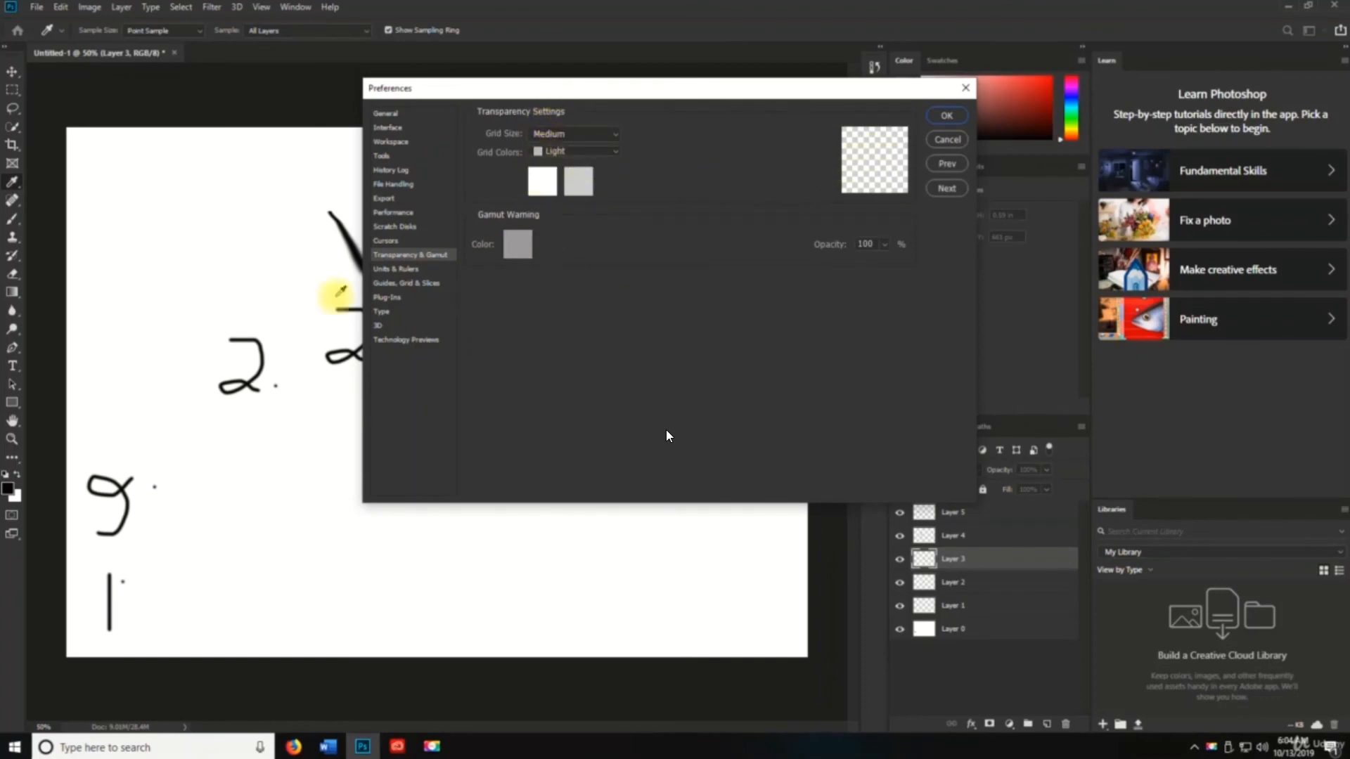
pyautogui.click(404, 271)
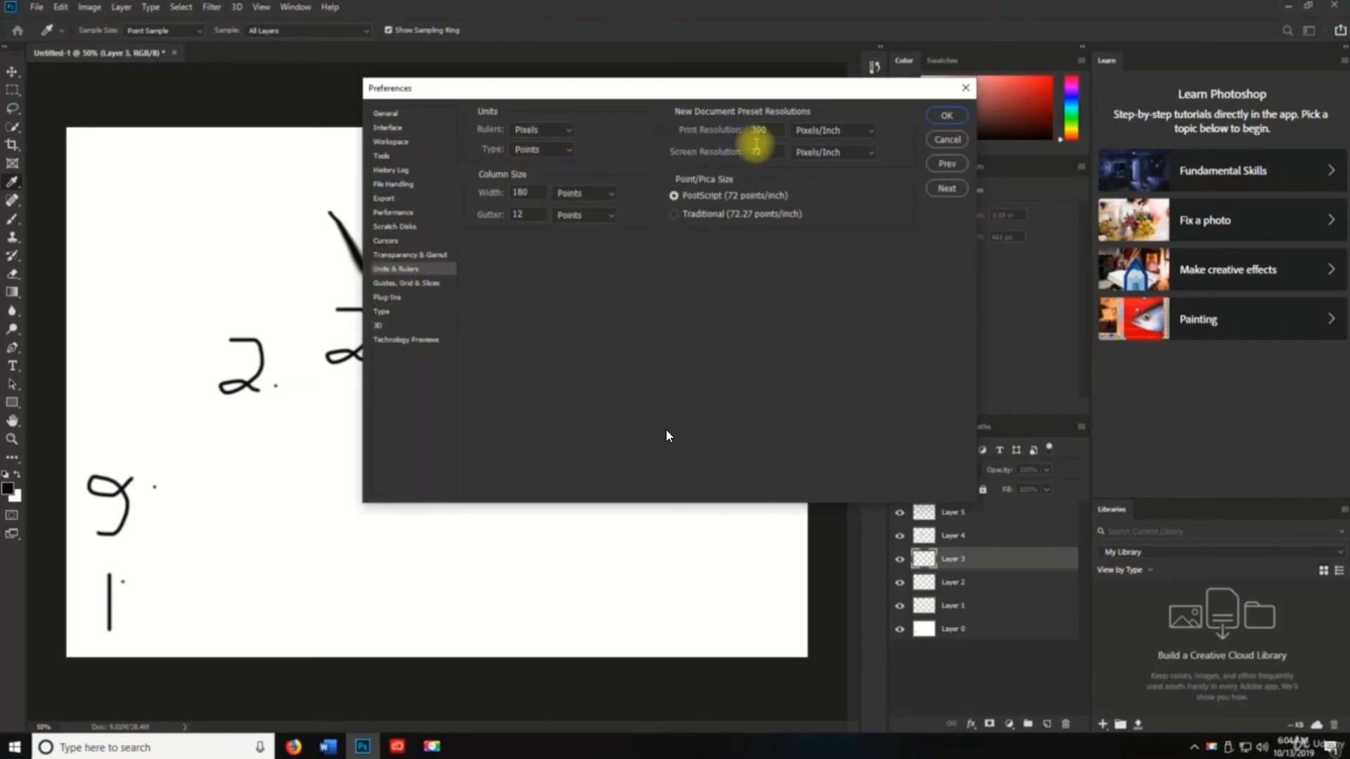
# Browse the Guides, Plug-ins, Type, 3D and Technology Previews pages, then close Preferences.
pyautogui.click(415, 287)
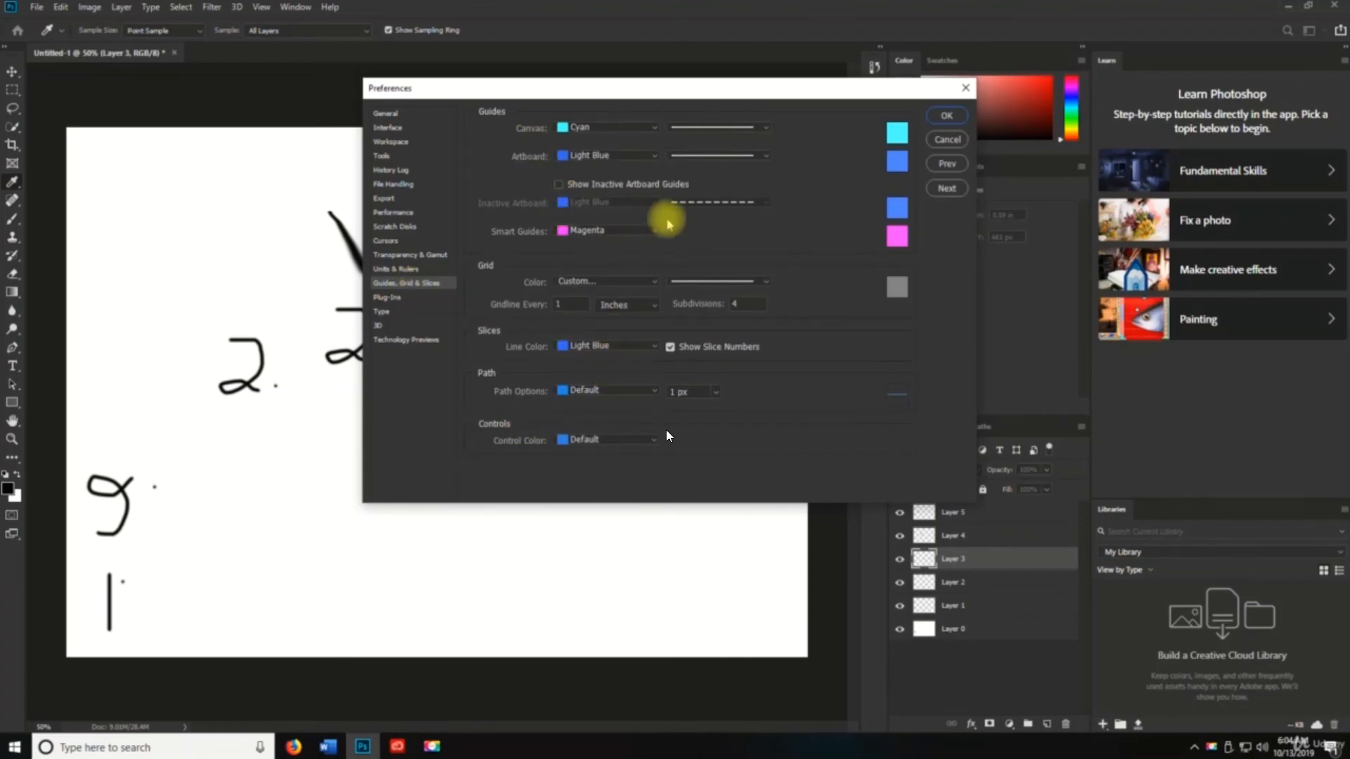
pyautogui.click(397, 301)
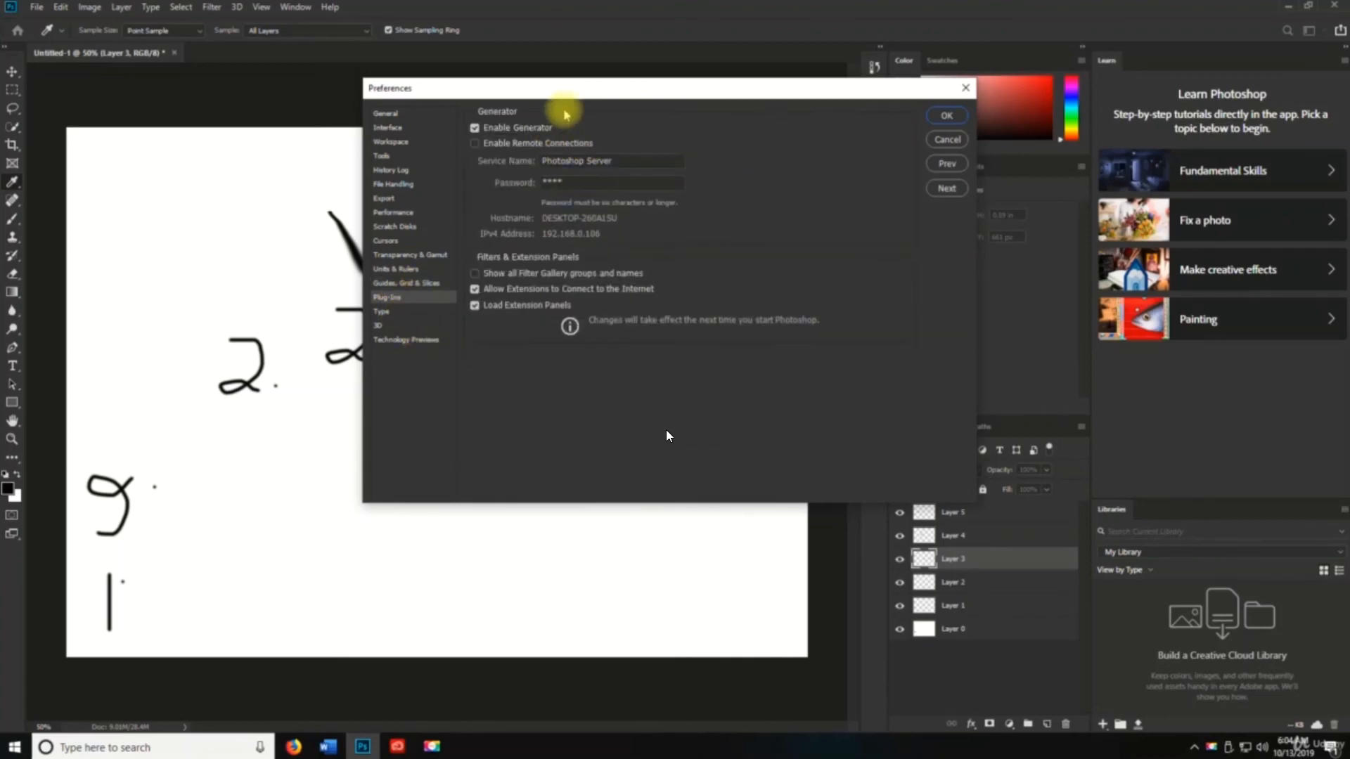
pyautogui.click(381, 310)
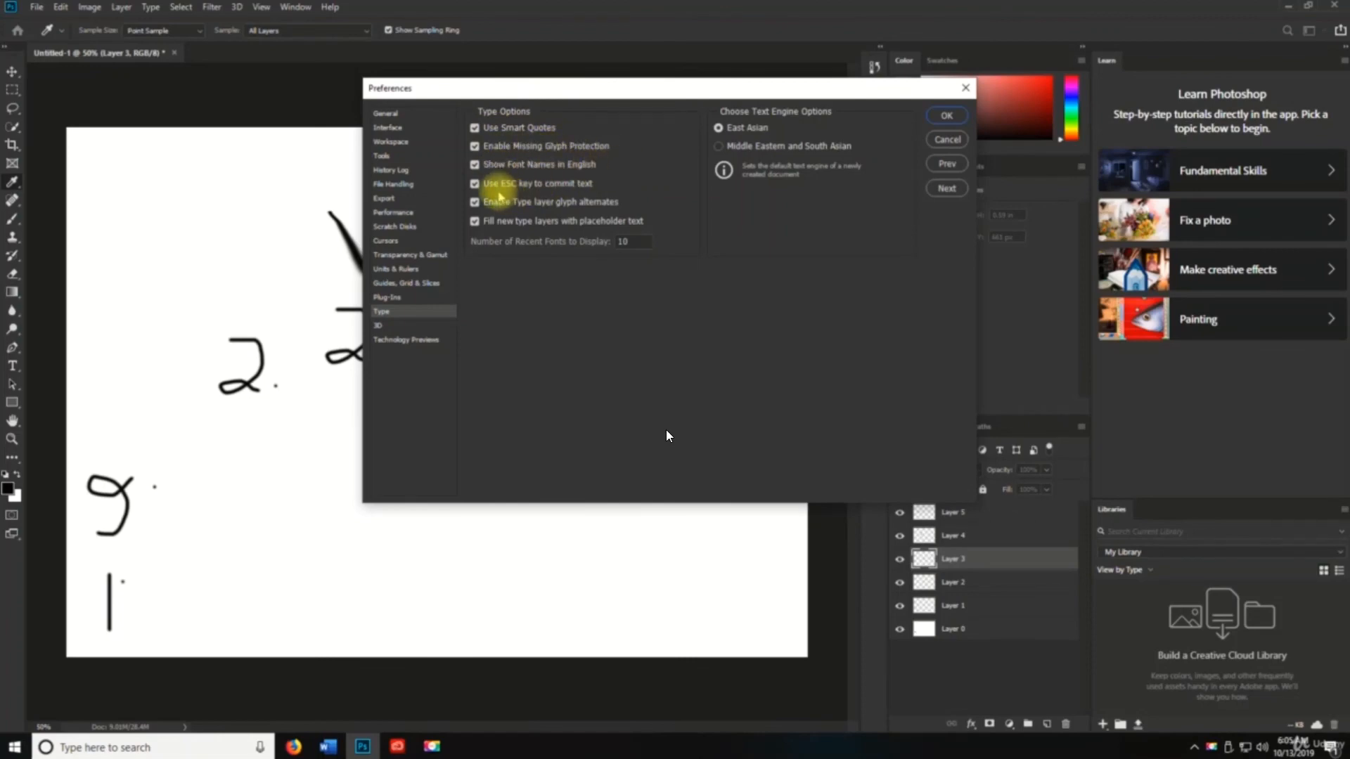
pyautogui.click(379, 325)
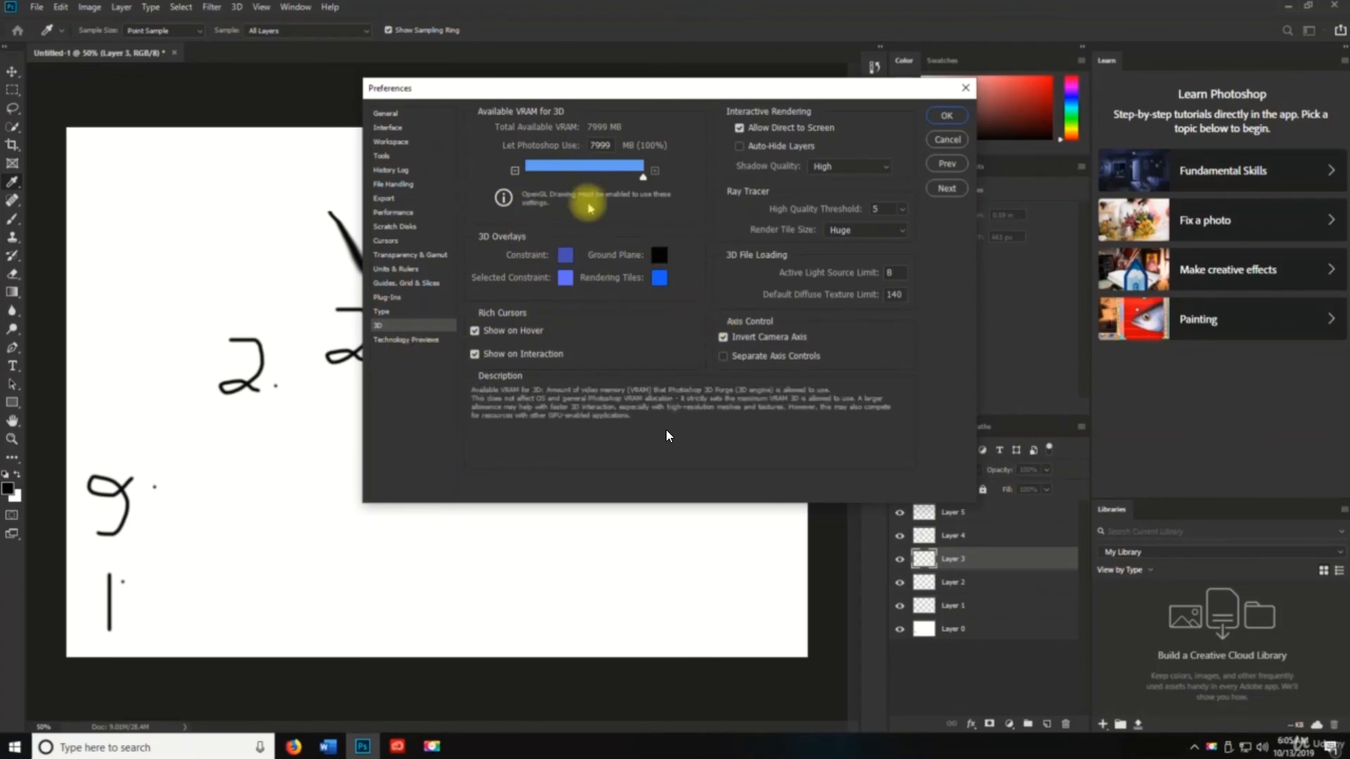
pyautogui.click(414, 339)
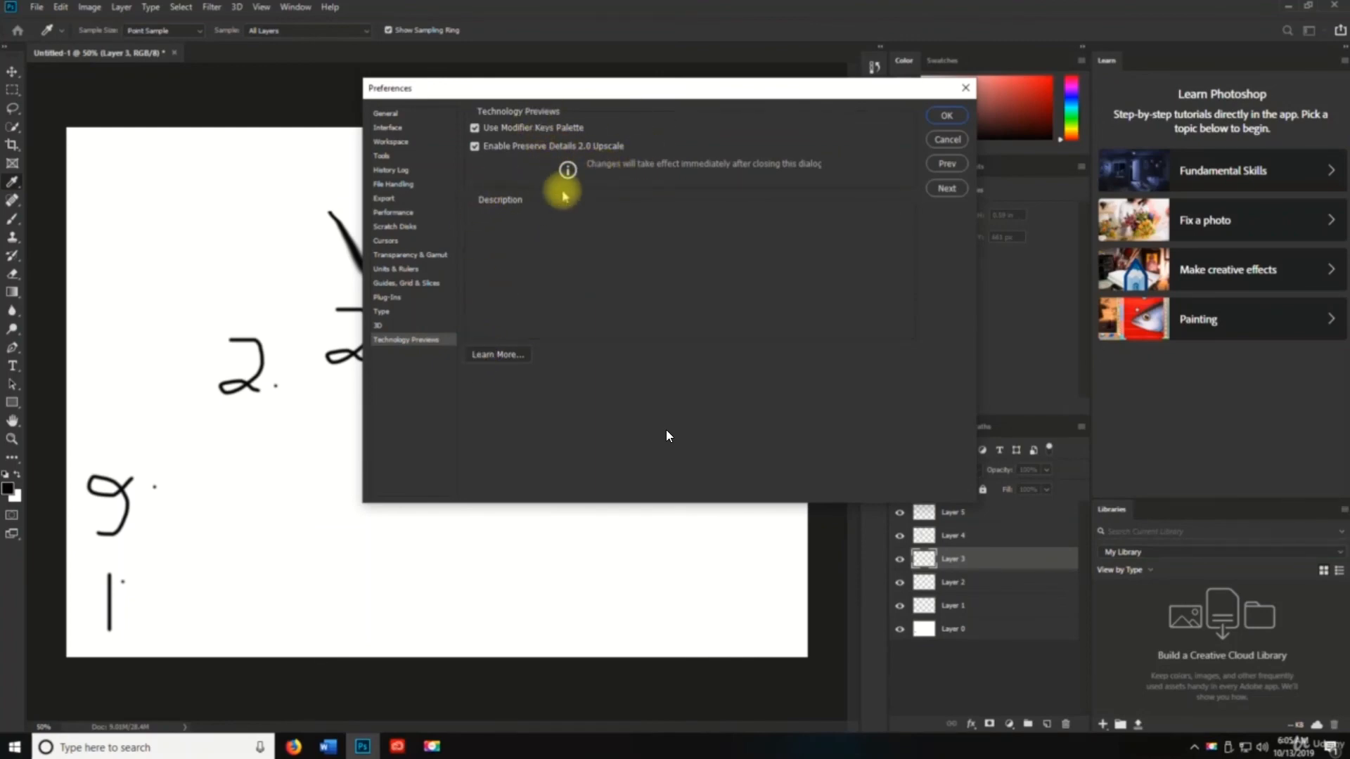
pyautogui.click(964, 88)
# Switch to the Move tool, show the rulers, and pull a horizontal guide to the canvas's top edge.
pyautogui.press('v')
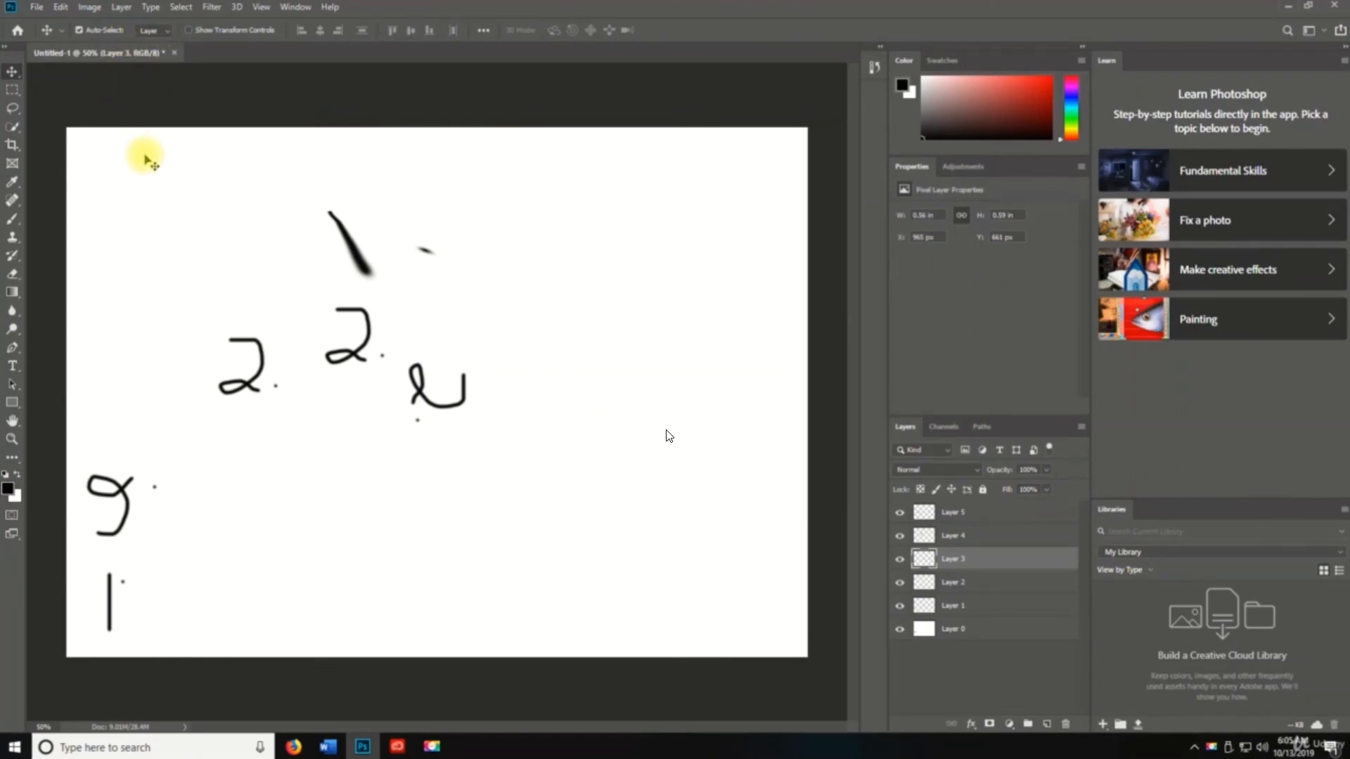
pyautogui.hotkey('ctrl', 'r')
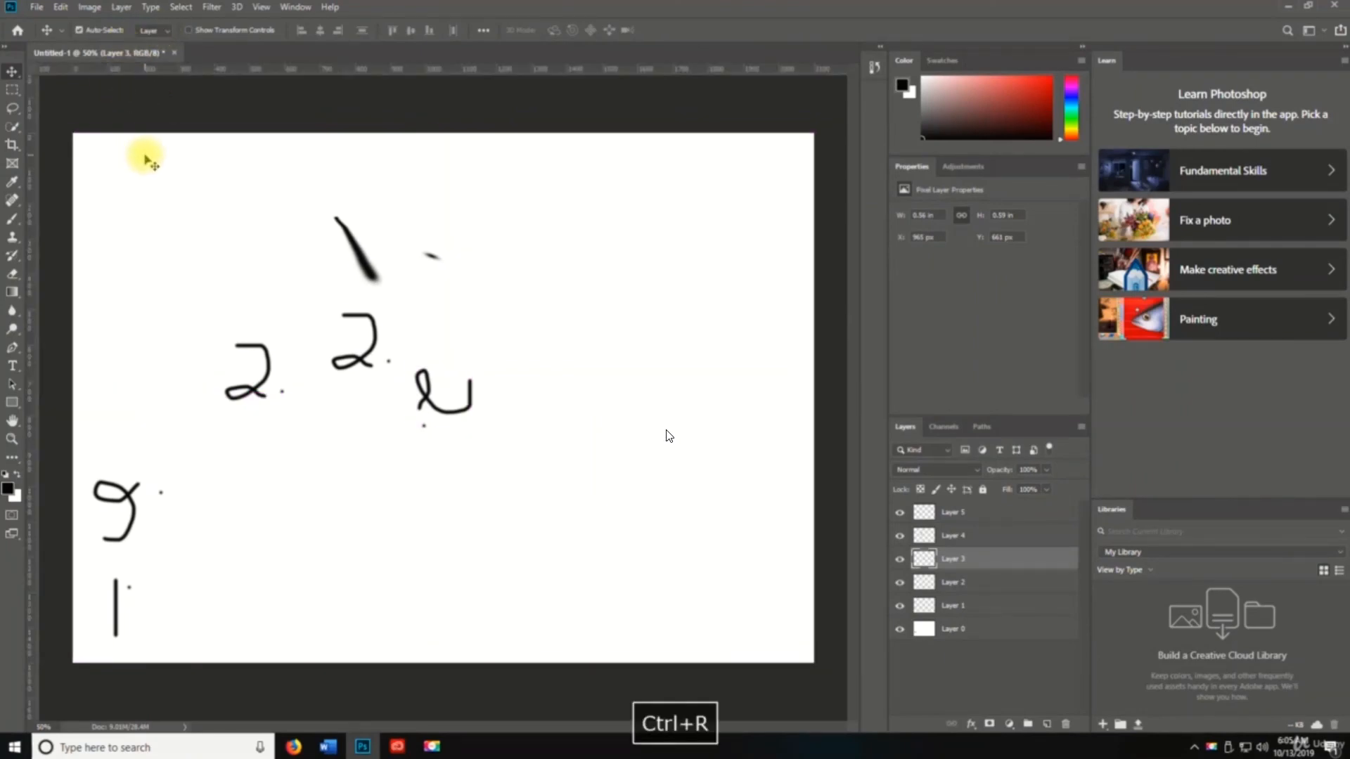
pyautogui.moveTo(151, 68); pyautogui.dragTo(166, 134)
# Switch the ruler units to inches, then centimeters, then millimeters.
pyautogui.rightClick(195, 70)
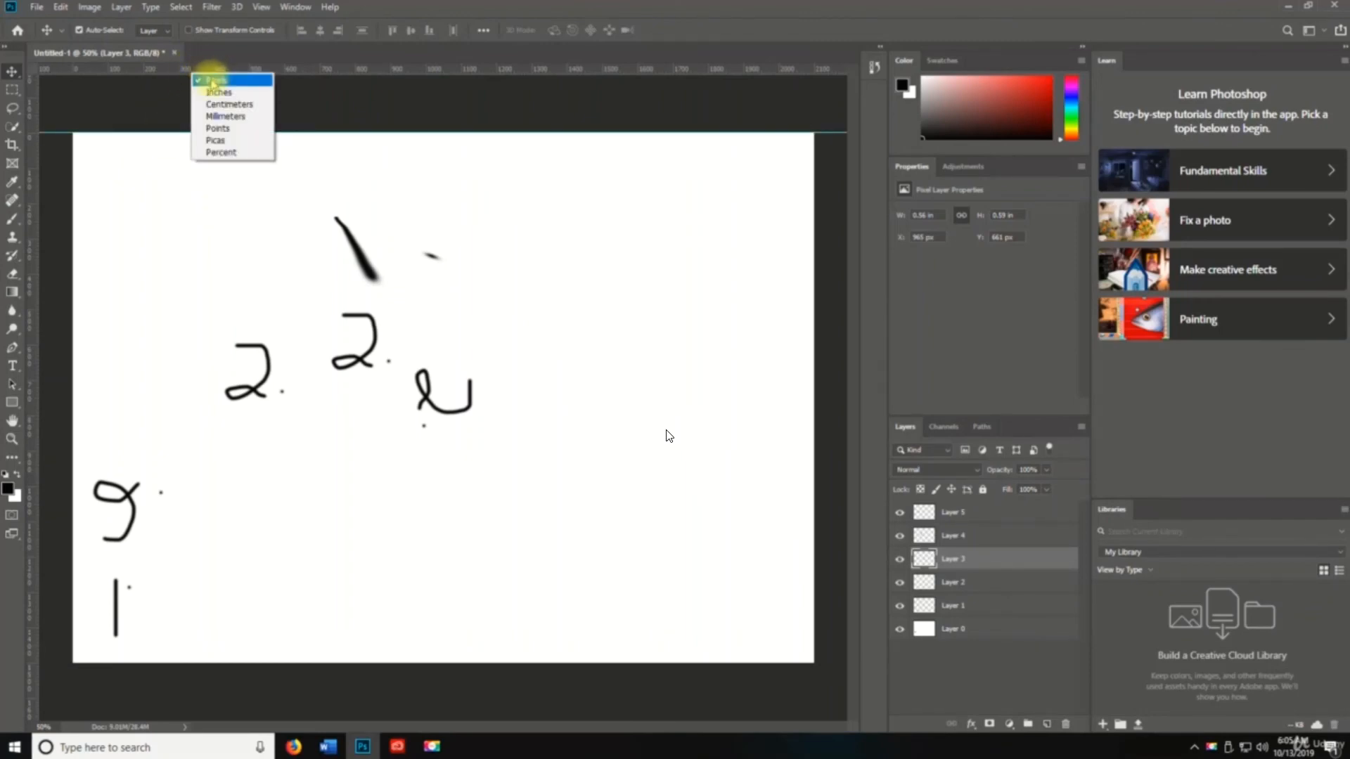
pyautogui.click(218, 92)
pyautogui.rightClick(237, 75)
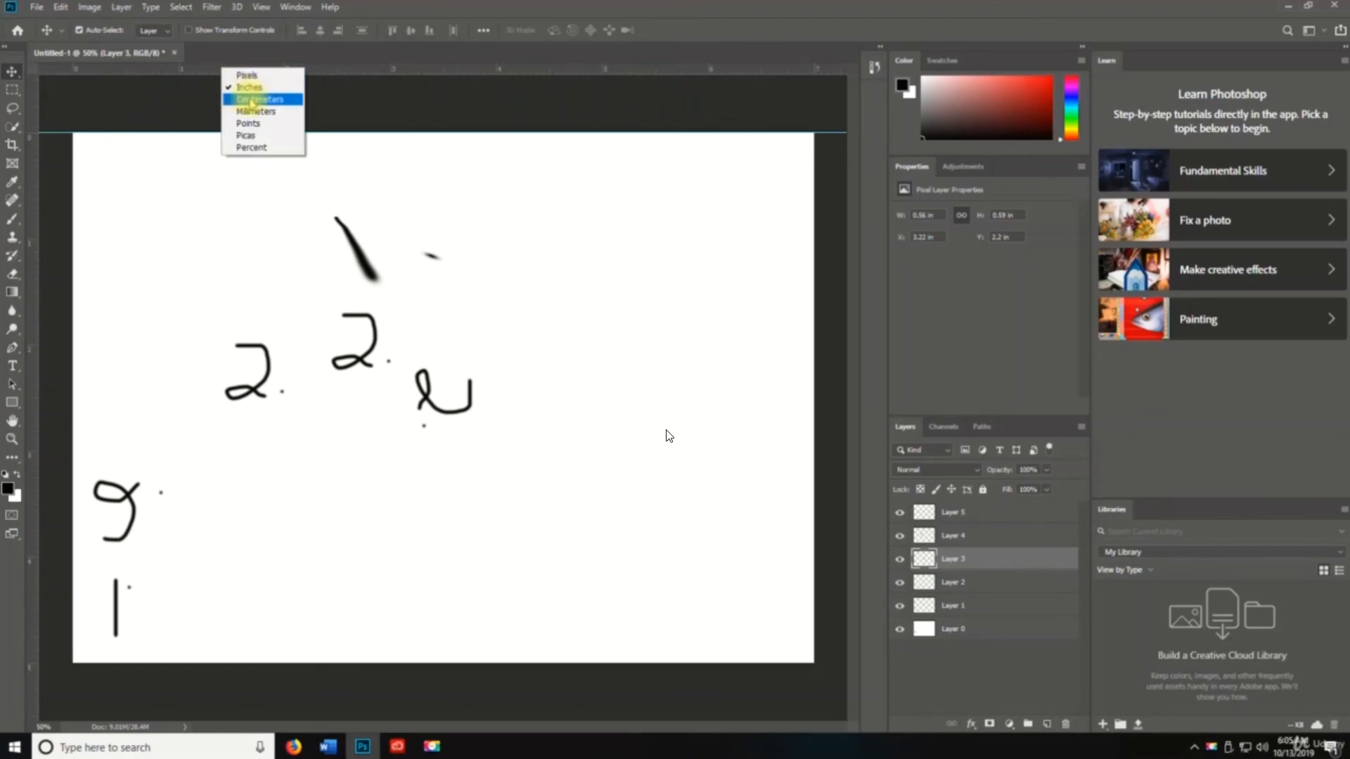
pyautogui.click(258, 99)
pyautogui.rightClick(258, 74)
pyautogui.click(284, 127)
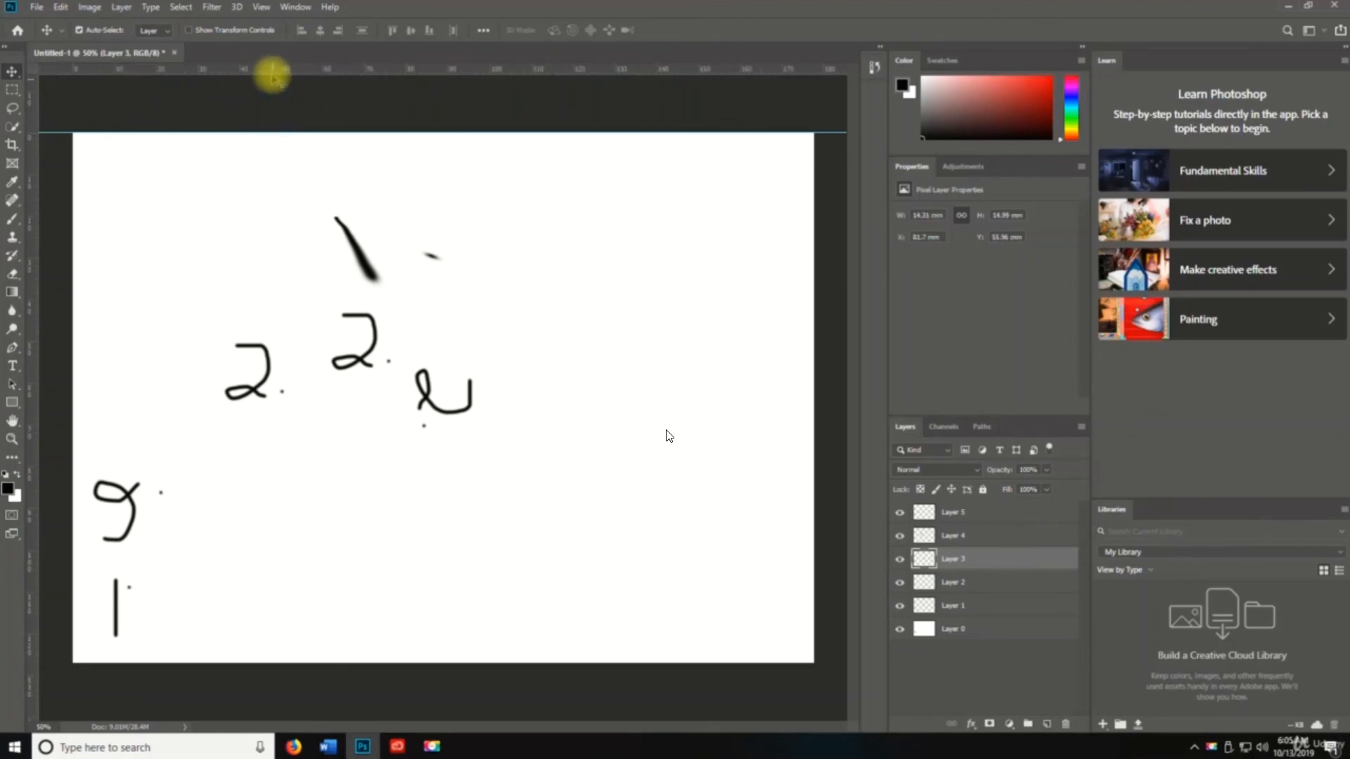
# Switch the ruler units to points, picas and percent, then back to pixels.
pyautogui.rightClick(272, 75)
pyautogui.click(300, 131)
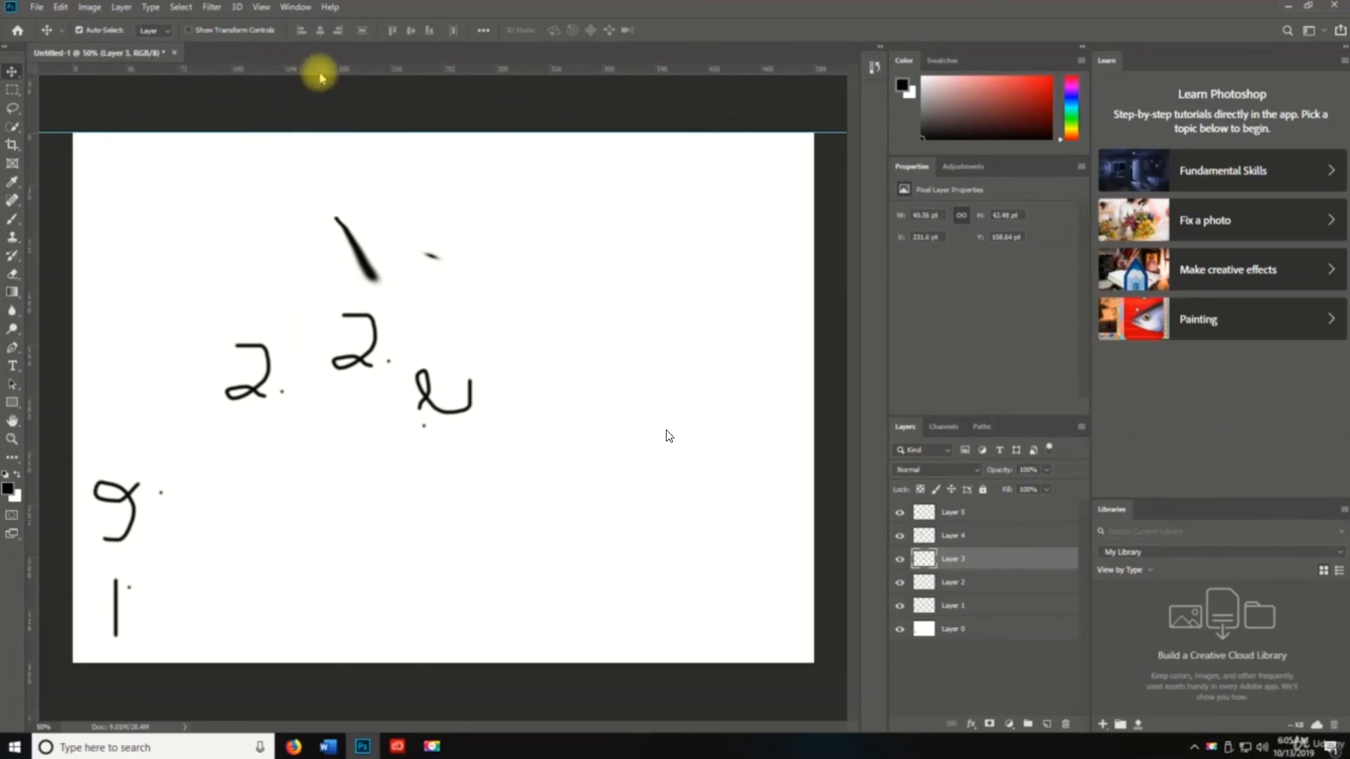
pyautogui.rightClick(320, 76)
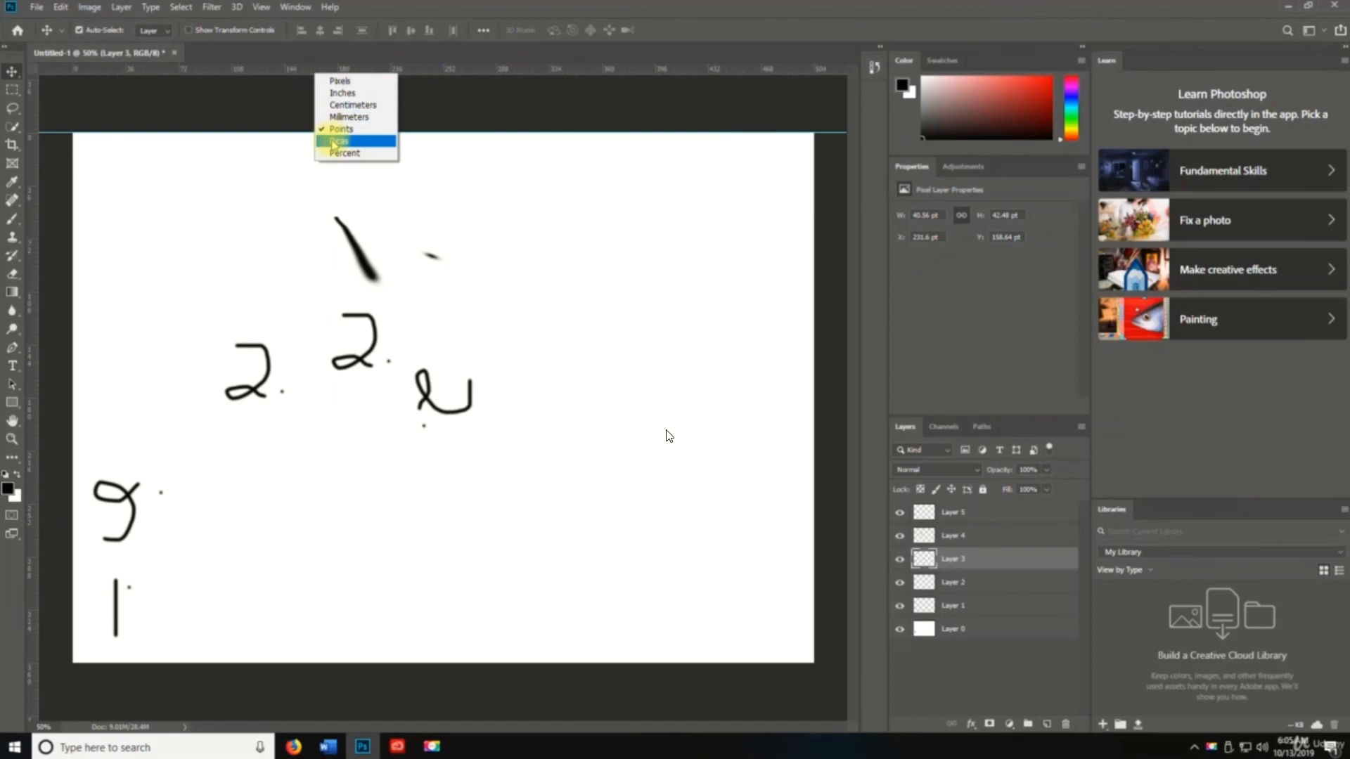
pyautogui.click(337, 142)
pyautogui.rightClick(348, 71)
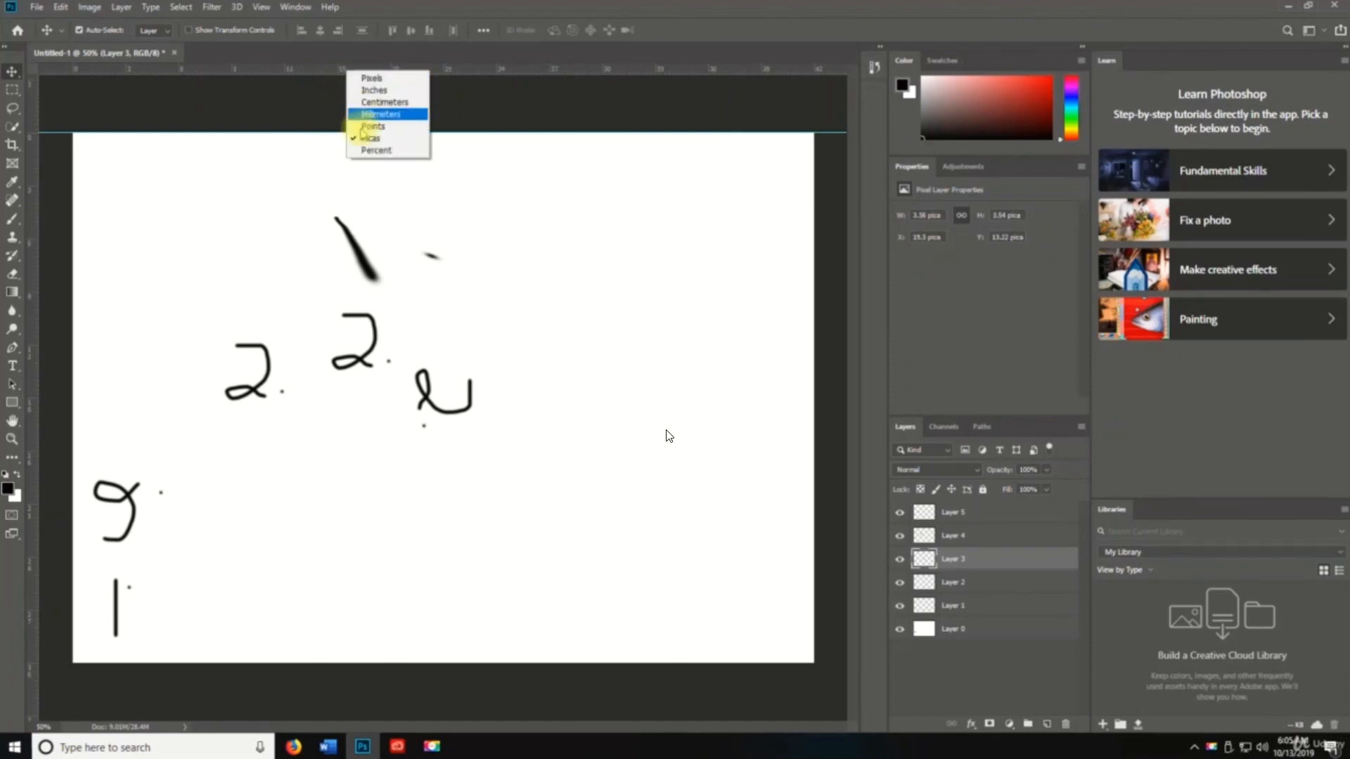
pyautogui.click(361, 152)
pyautogui.rightClick(353, 74)
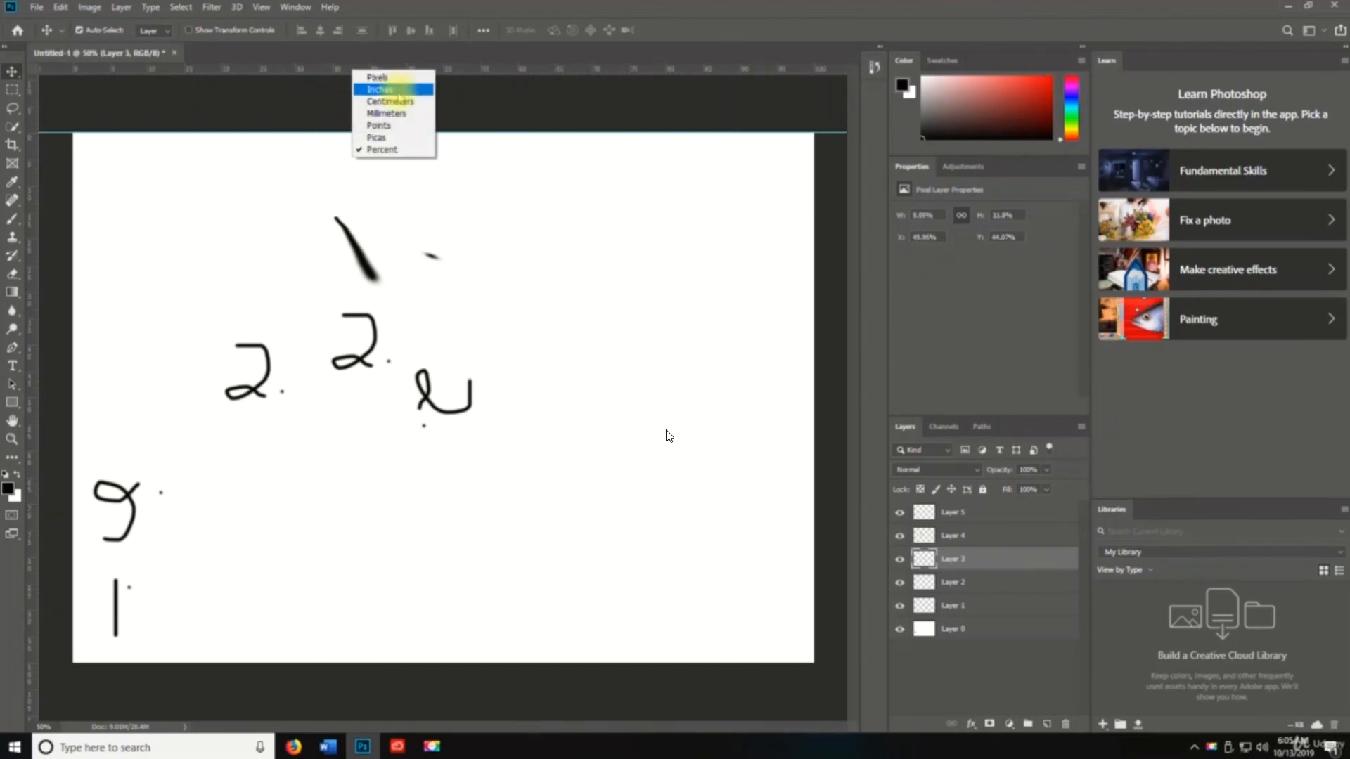
pyautogui.click(368, 79)
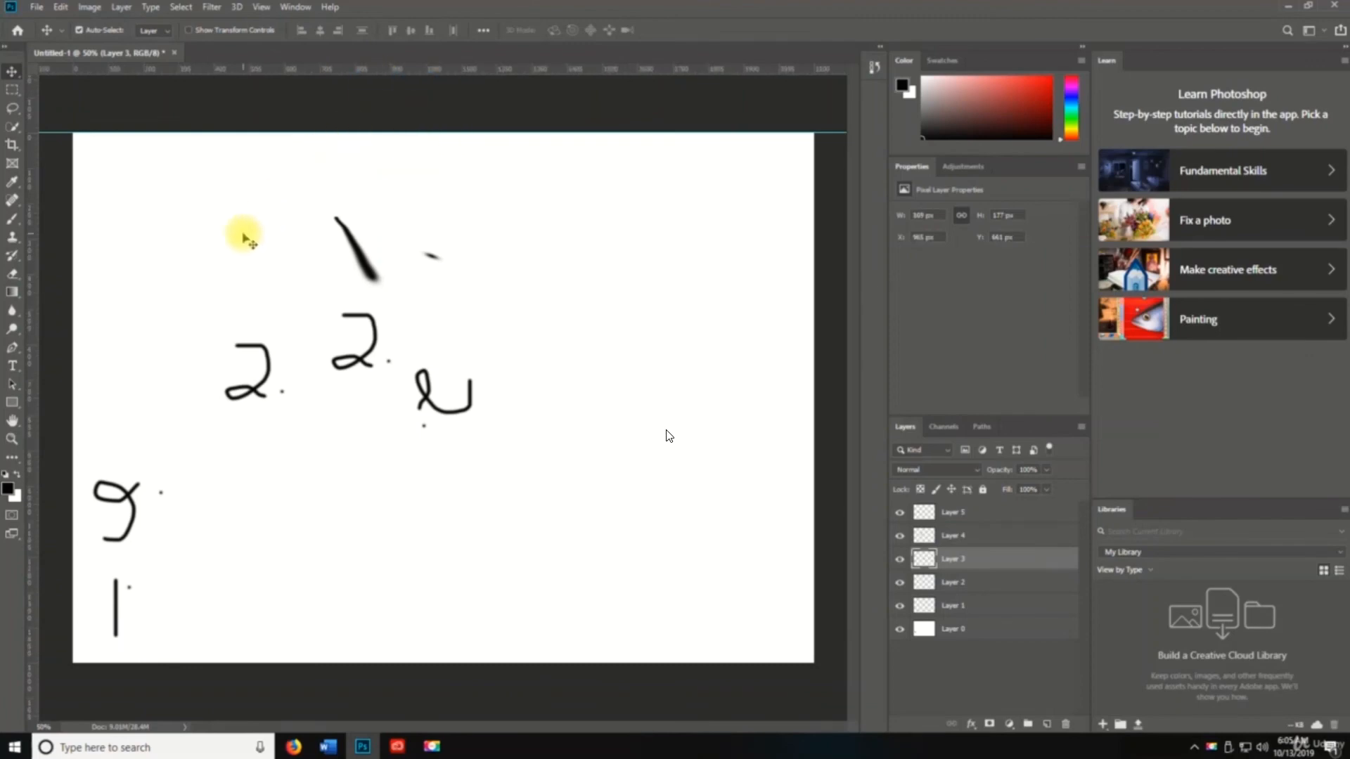
# Add guides along the canvas's right edge and bottom edge.
pyautogui.moveTo(40, 232); pyautogui.dragTo(814, 275)
pyautogui.moveTo(446, 67); pyautogui.dragTo(447, 663)
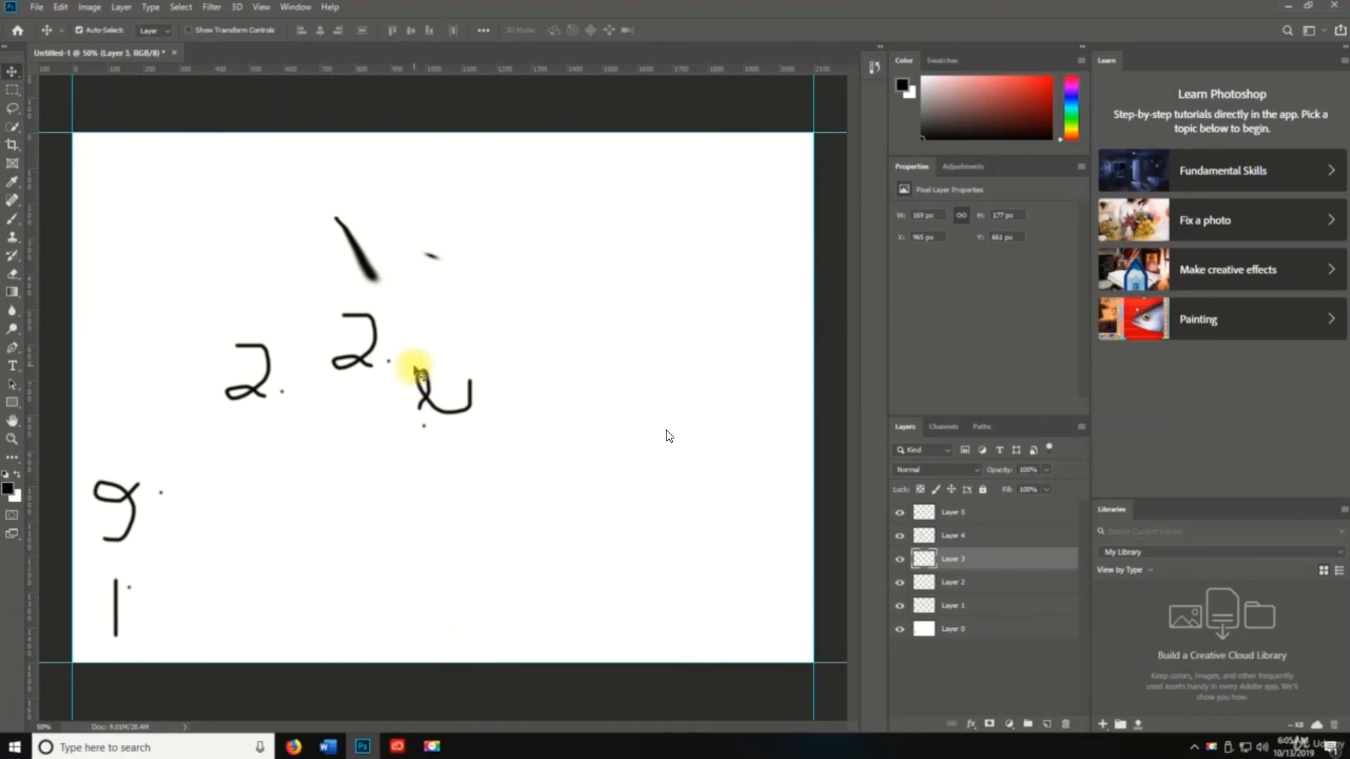